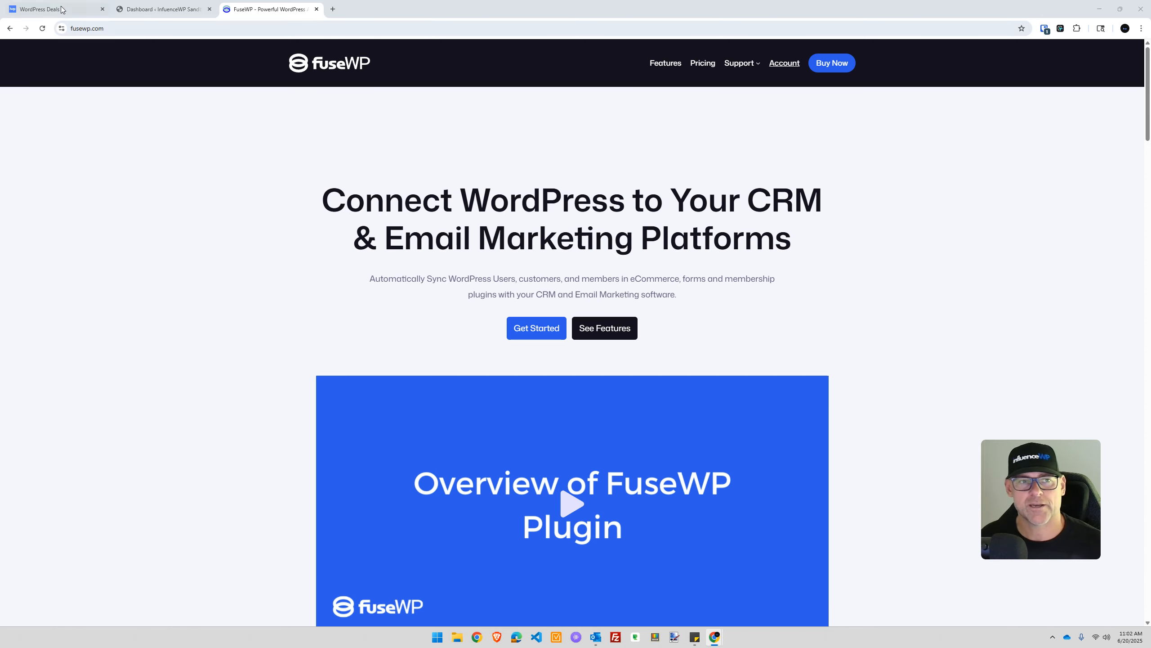
# Search the InfluenceWP deals directory for the keyword "fusewp"
pyautogui.click(47, 5)
pyautogui.click(77, 412)
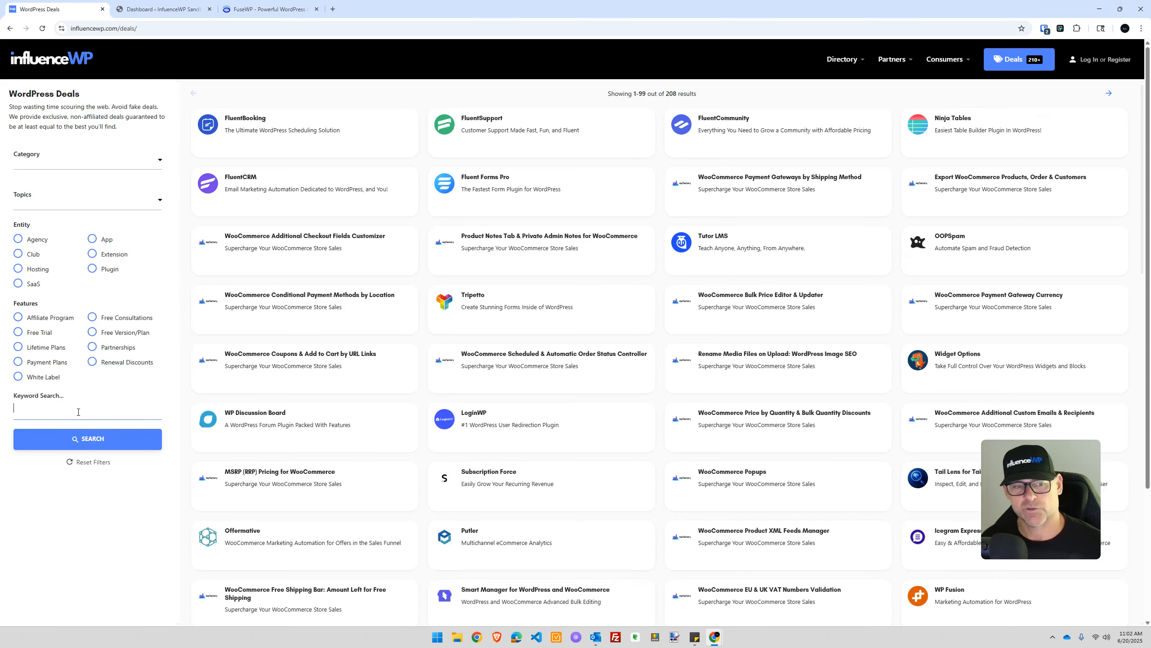
pyautogui.write('fusewp')
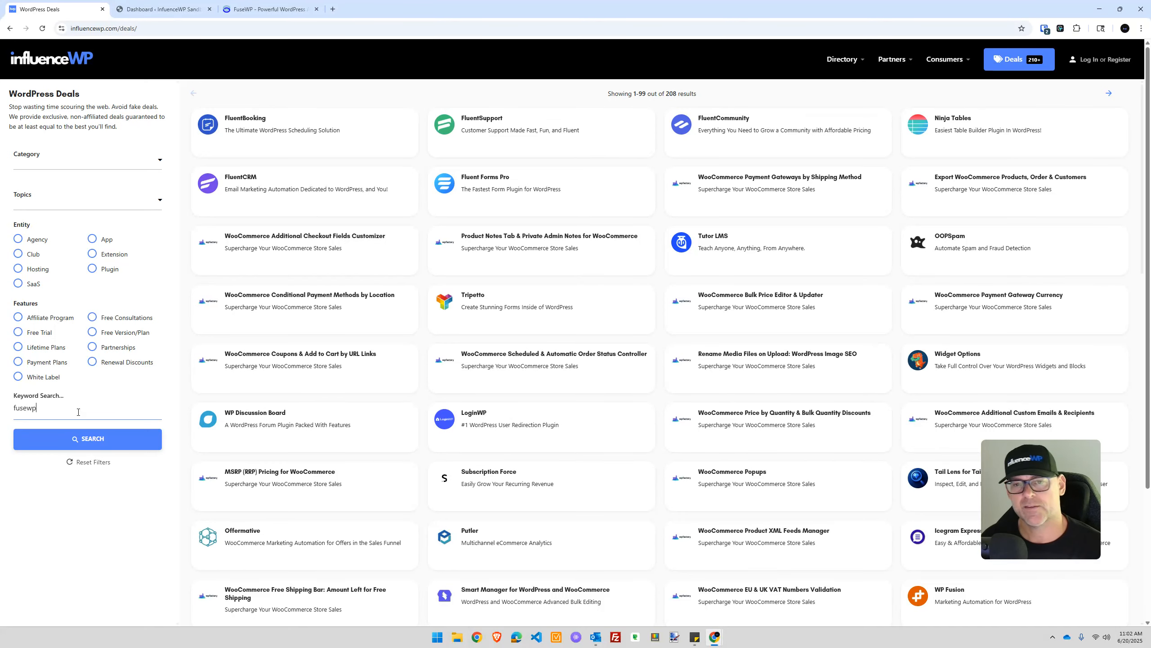
pyautogui.press('Return')
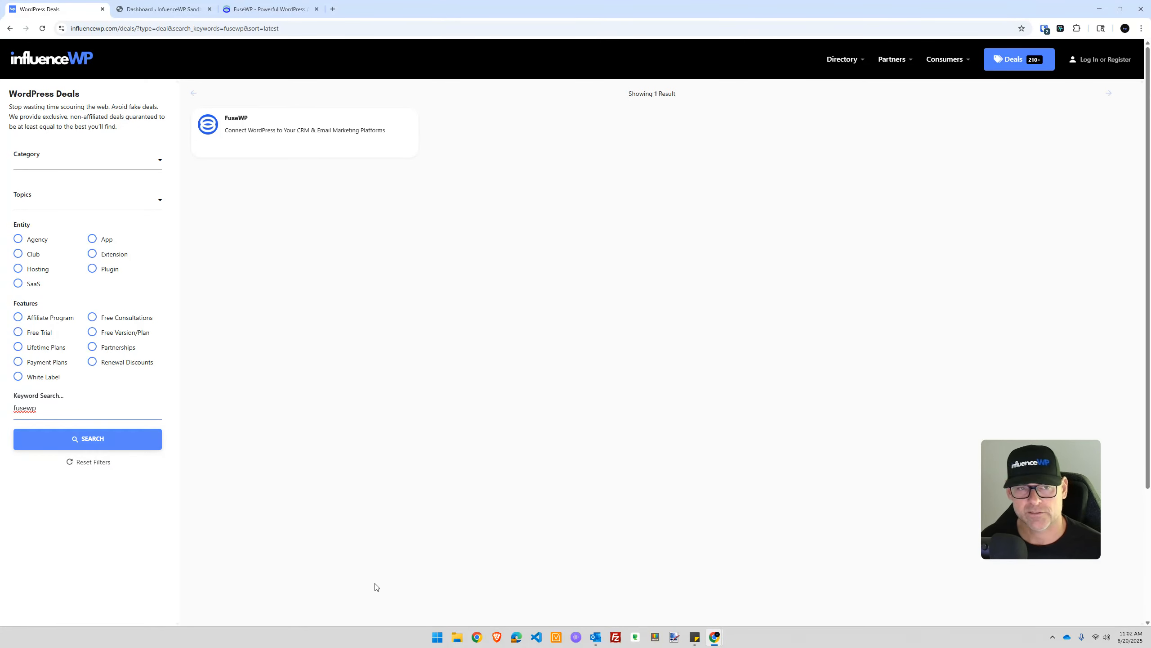
# Review the FuseWP homepage, including its user sync features, supported ecommerce, LMS and membership plugins, and CRM integrations
pyautogui.click(269, 8)
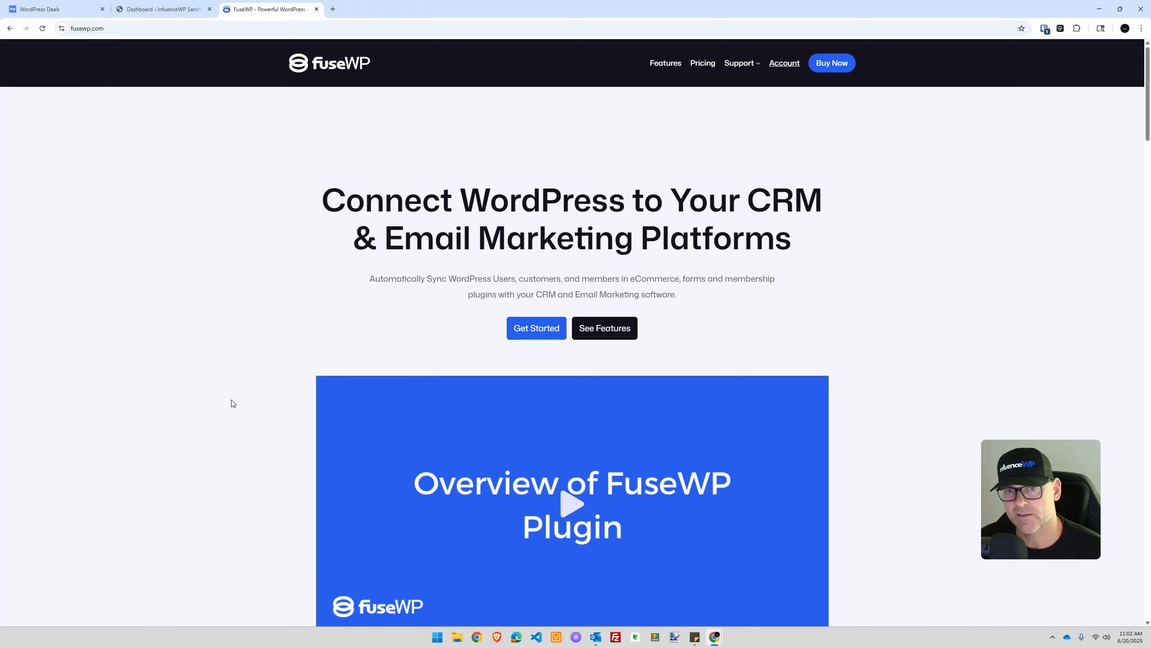
pyautogui.scroll(-5, 216, 389)
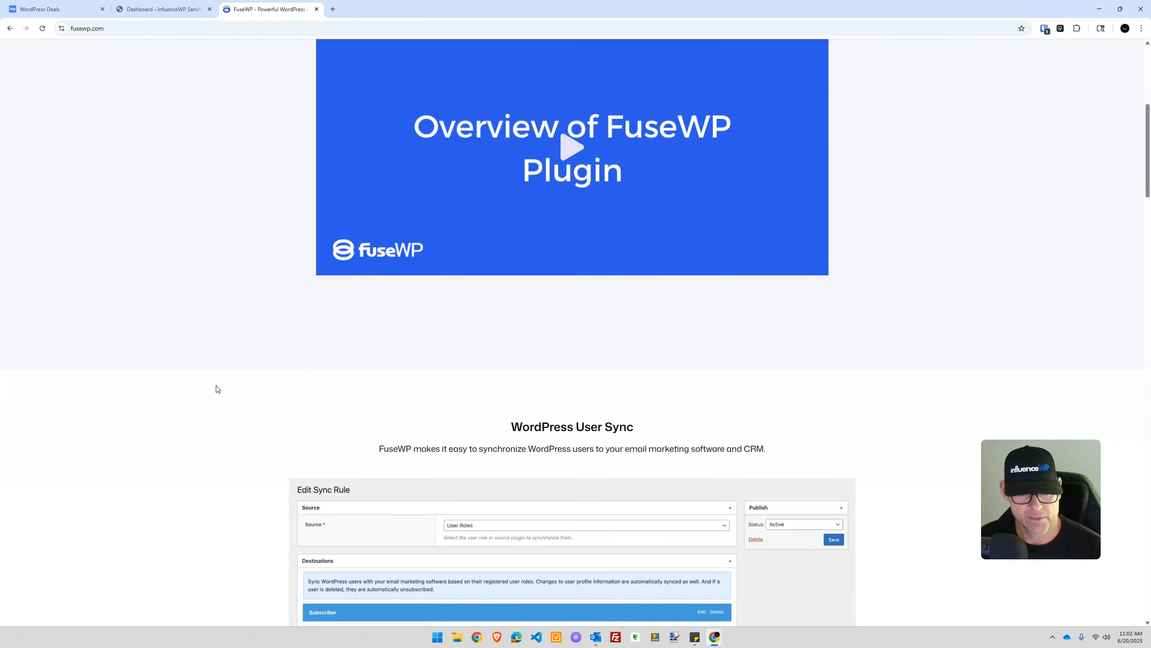
pyautogui.scroll(-8, 216, 388)
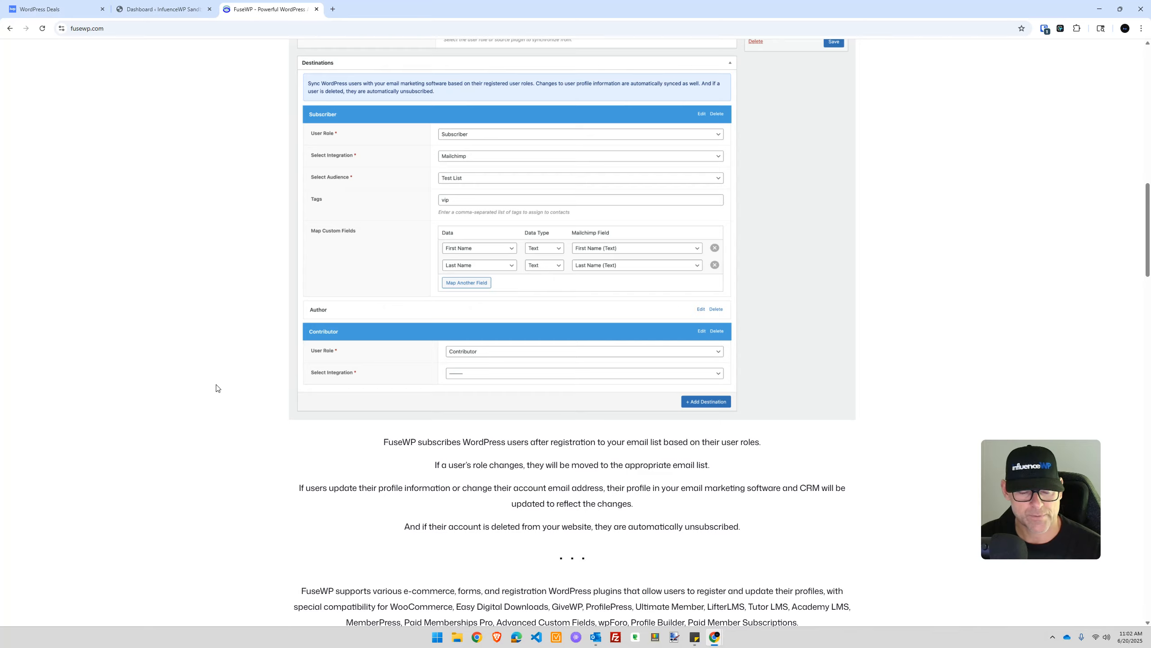
pyautogui.scroll(-2, 216, 388)
pyautogui.scroll(-8, 229, 388)
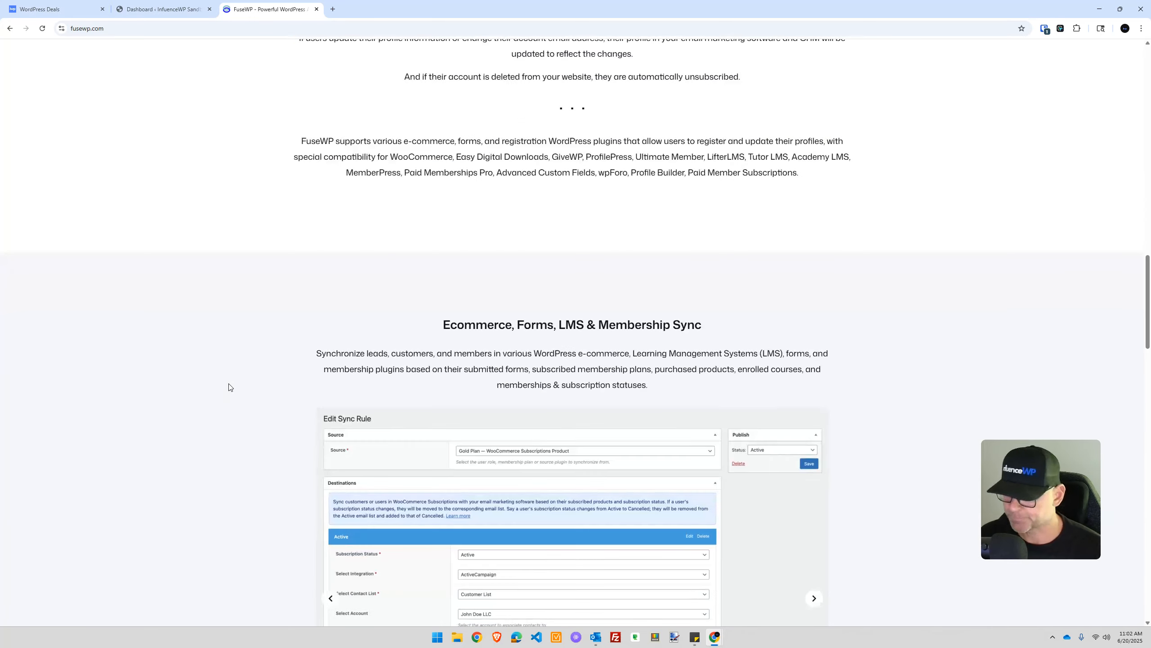
pyautogui.scroll(-8, 232, 382)
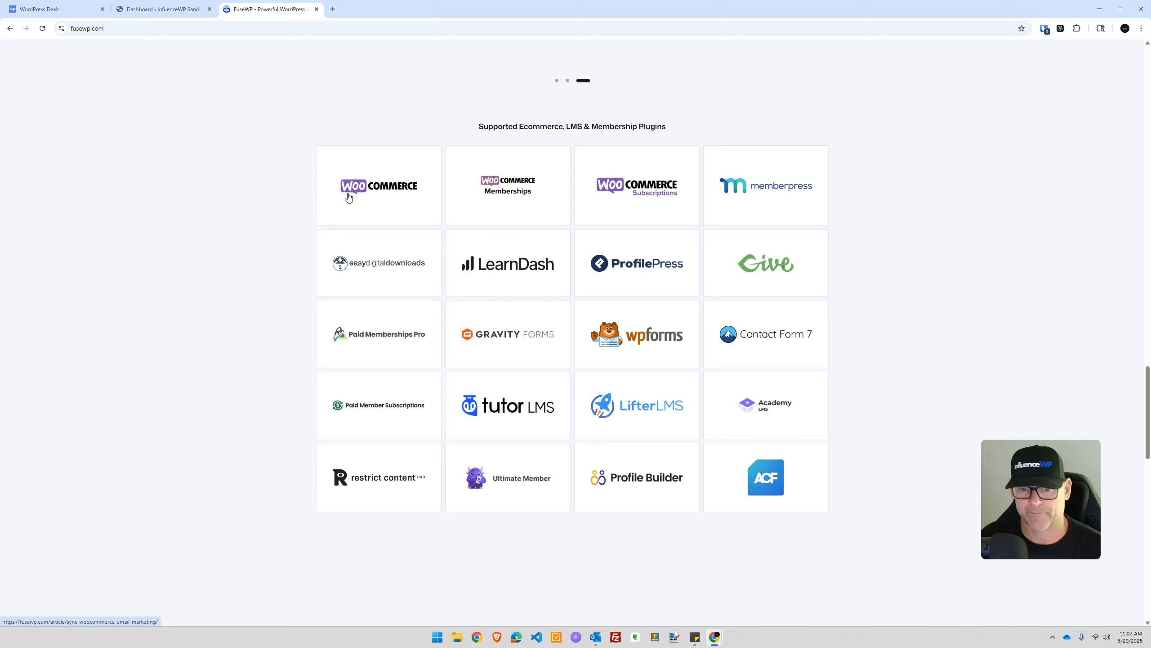
pyautogui.scroll(-10, 261, 259)
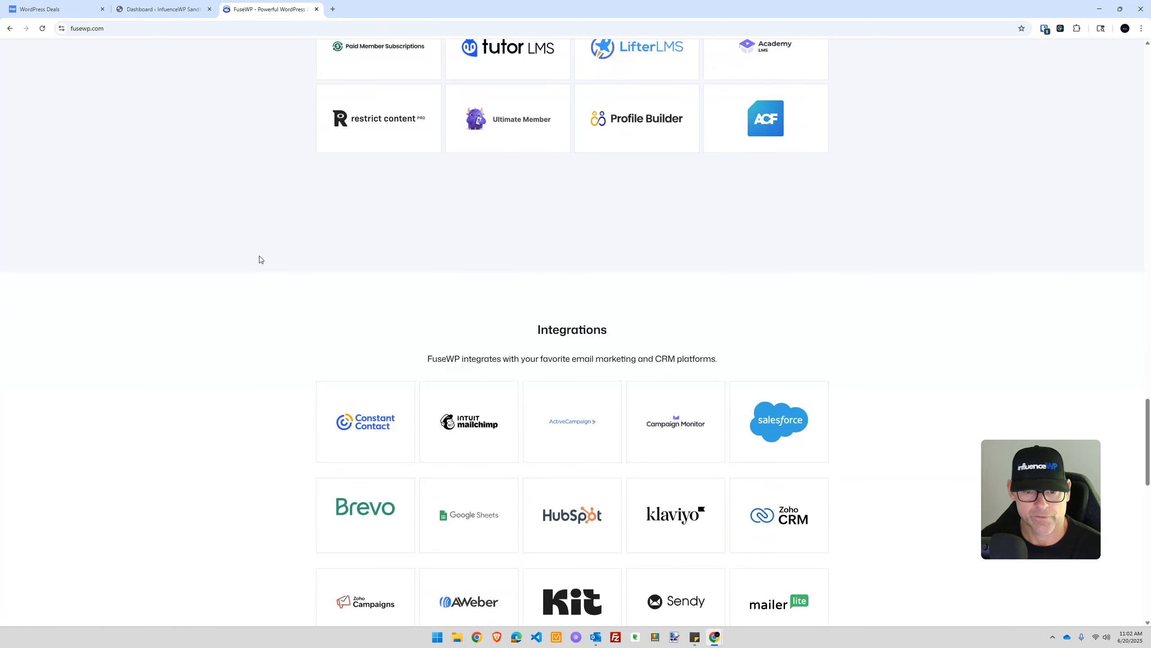
pyautogui.scroll(-1, 261, 259)
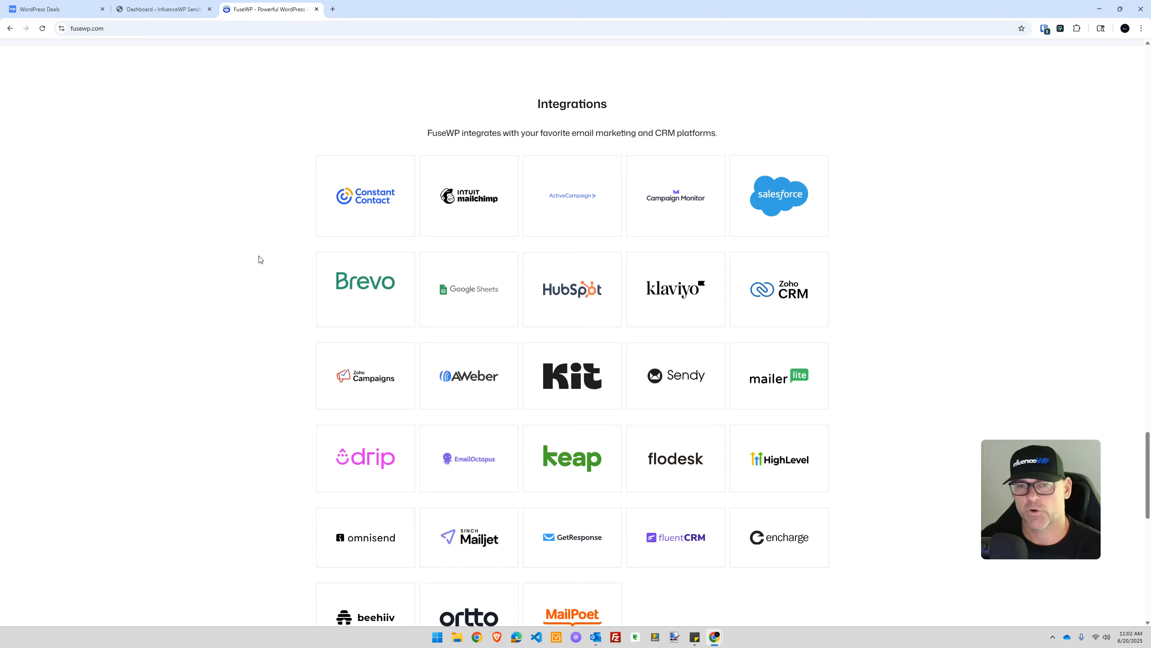
pyautogui.scroll(-2, 222, 239)
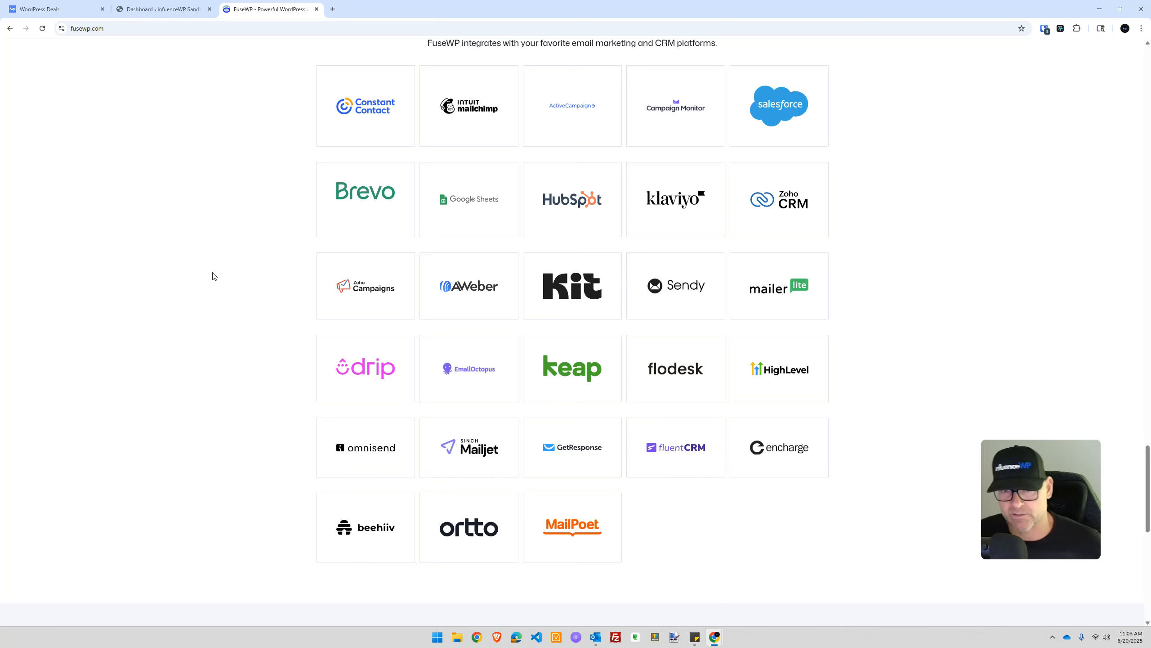
pyautogui.scroll(-10, 182, 318)
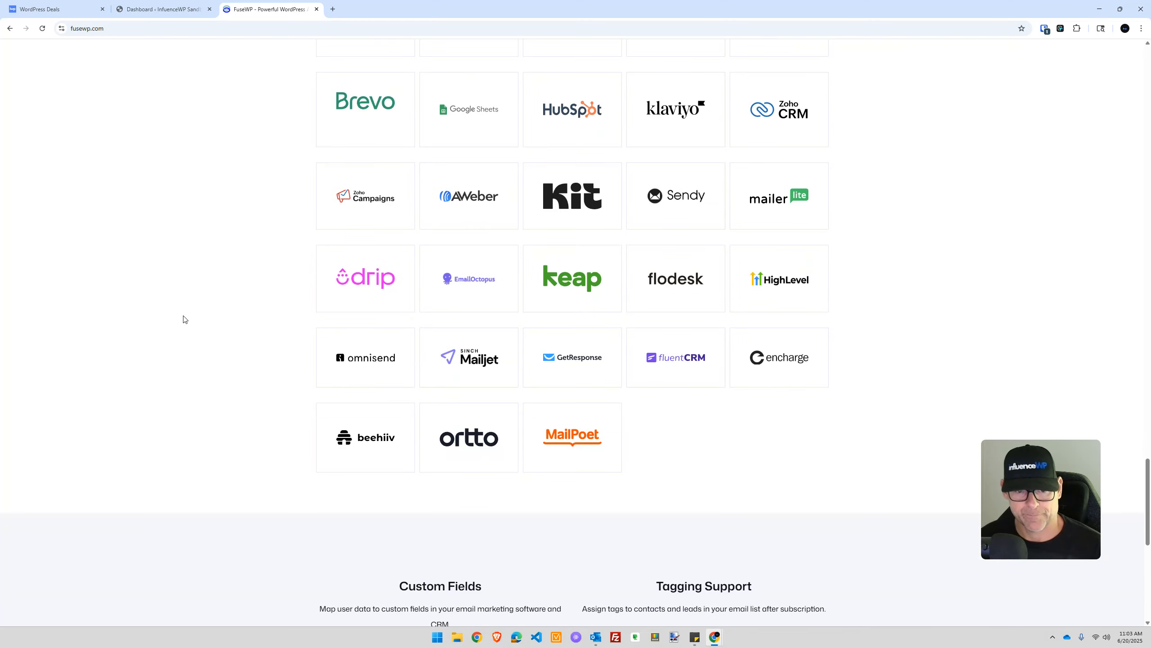
pyautogui.scroll(-1, 181, 318)
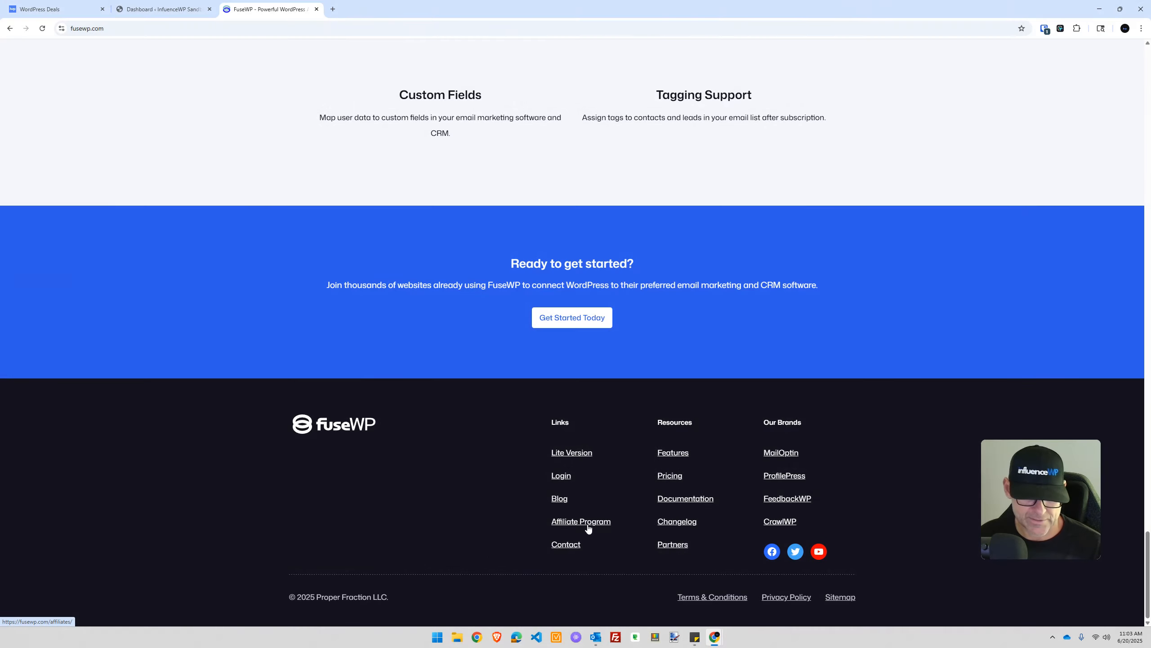
# Open the FuseWP Documentation and Changelog pages from the site footer in separate new tabs
pyautogui.rightClick(676, 499)
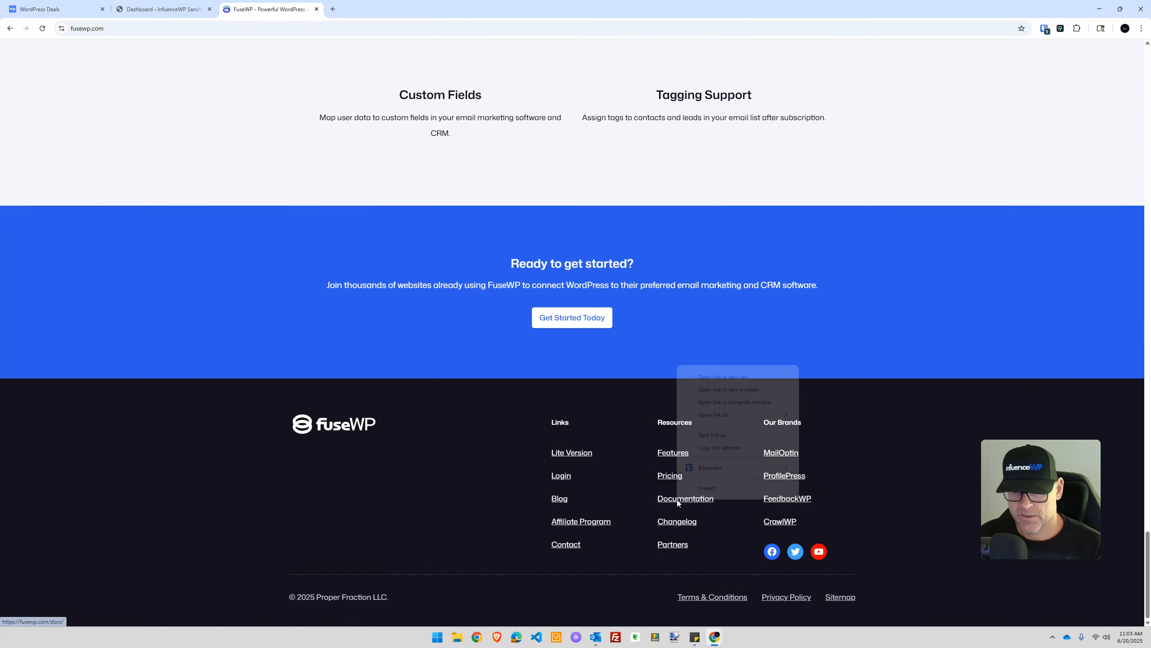
pyautogui.click(725, 377)
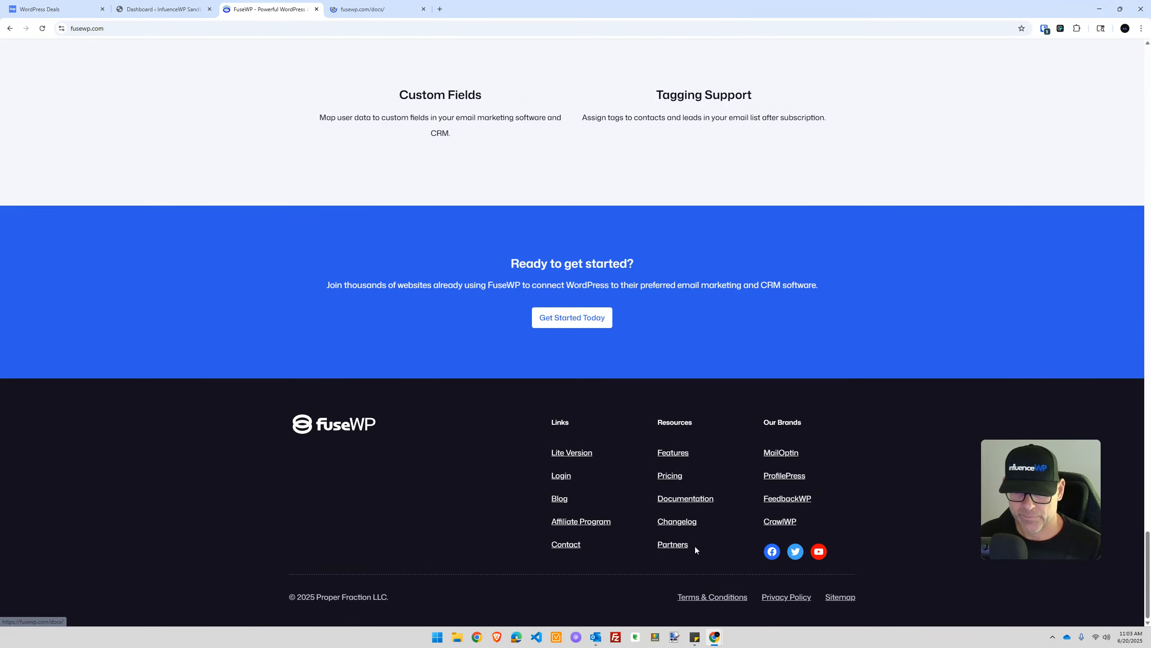
pyautogui.rightClick(685, 521)
pyautogui.click(755, 397)
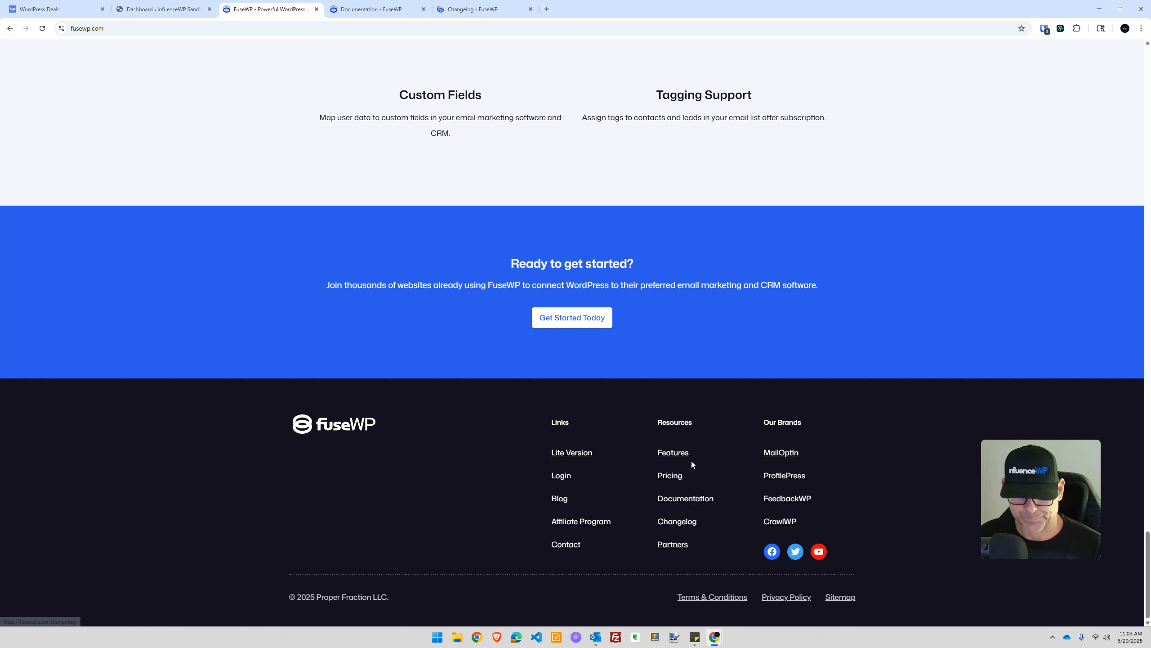
pyautogui.click(790, 455)
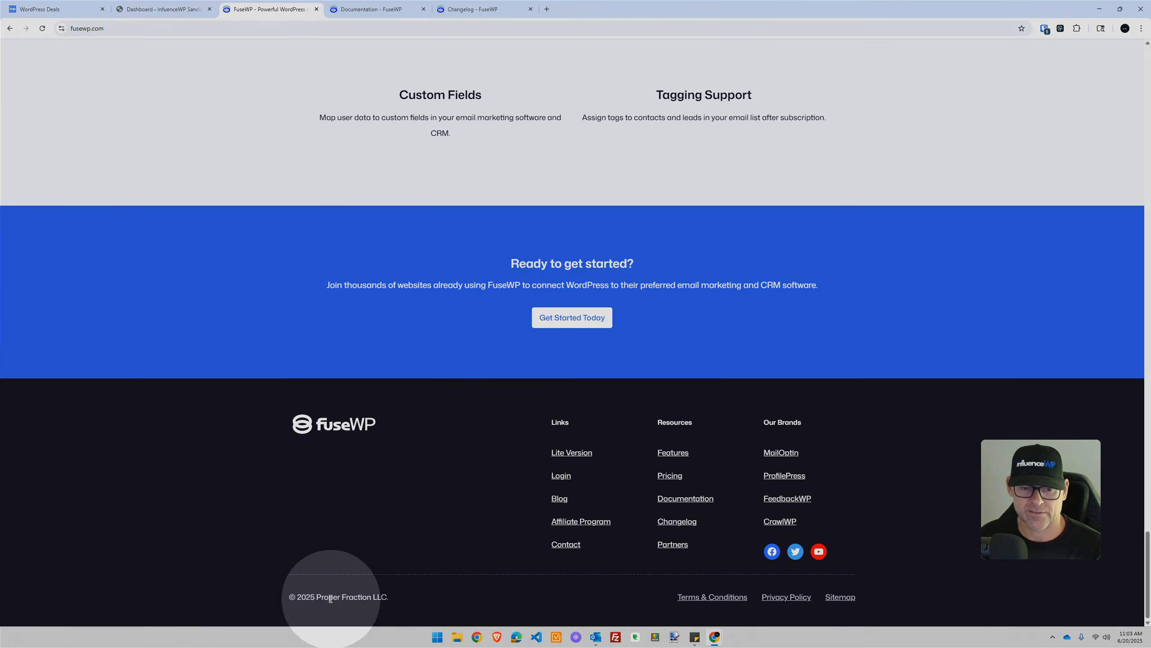
# Look through the FuseWP documentation's User Sync, Integrations and Getting Started article lists
pyautogui.scroll(20, 319, 594)
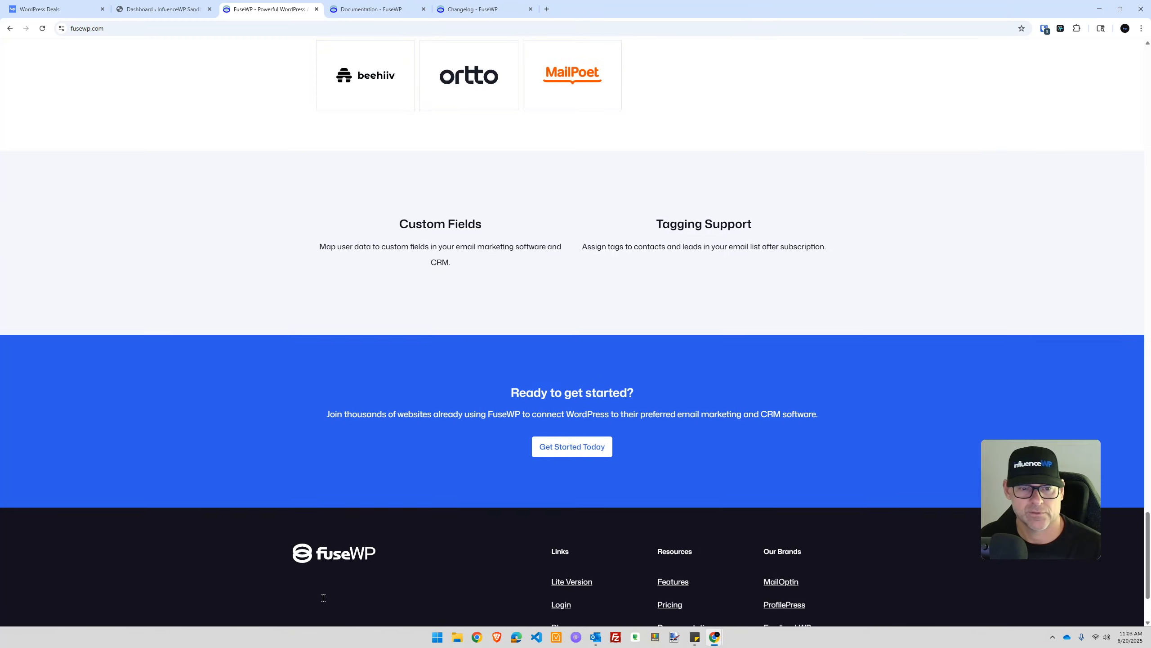
pyautogui.scroll(15, 327, 608)
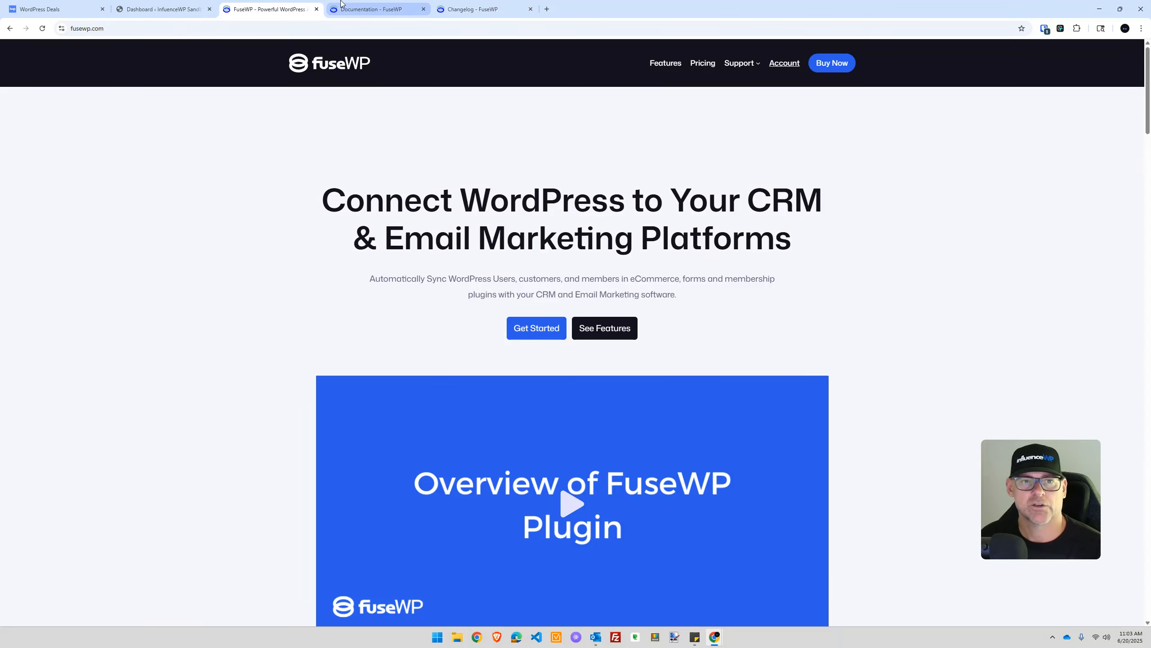
pyautogui.click(369, 9)
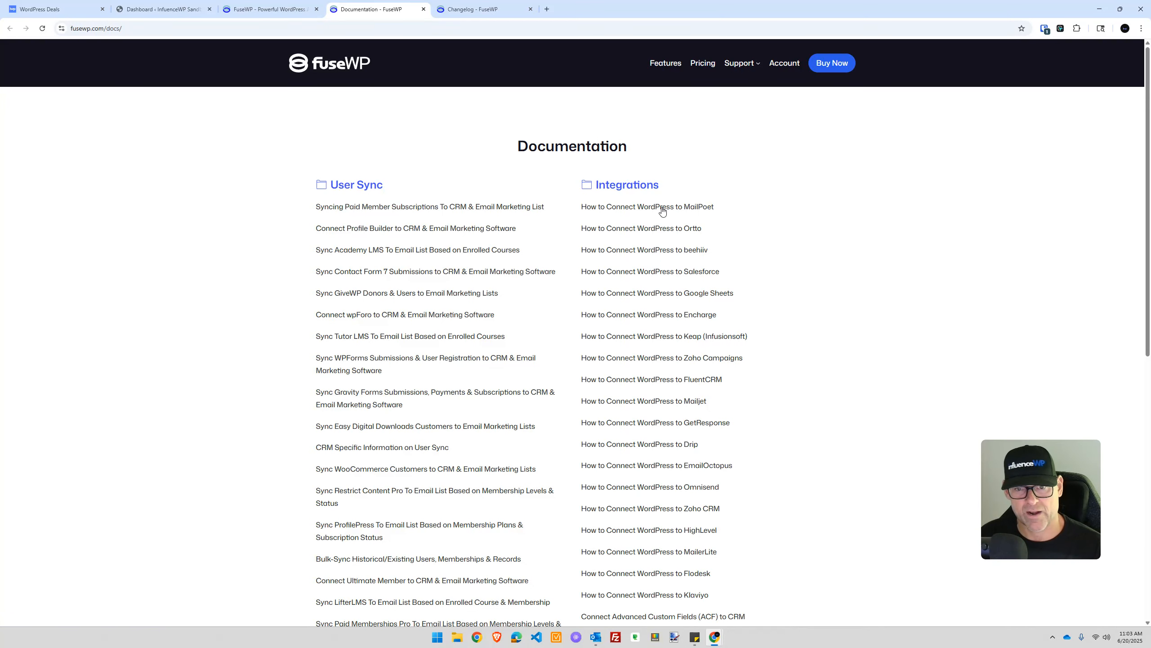
pyautogui.press('ctrl')
pyautogui.press('ctrl')
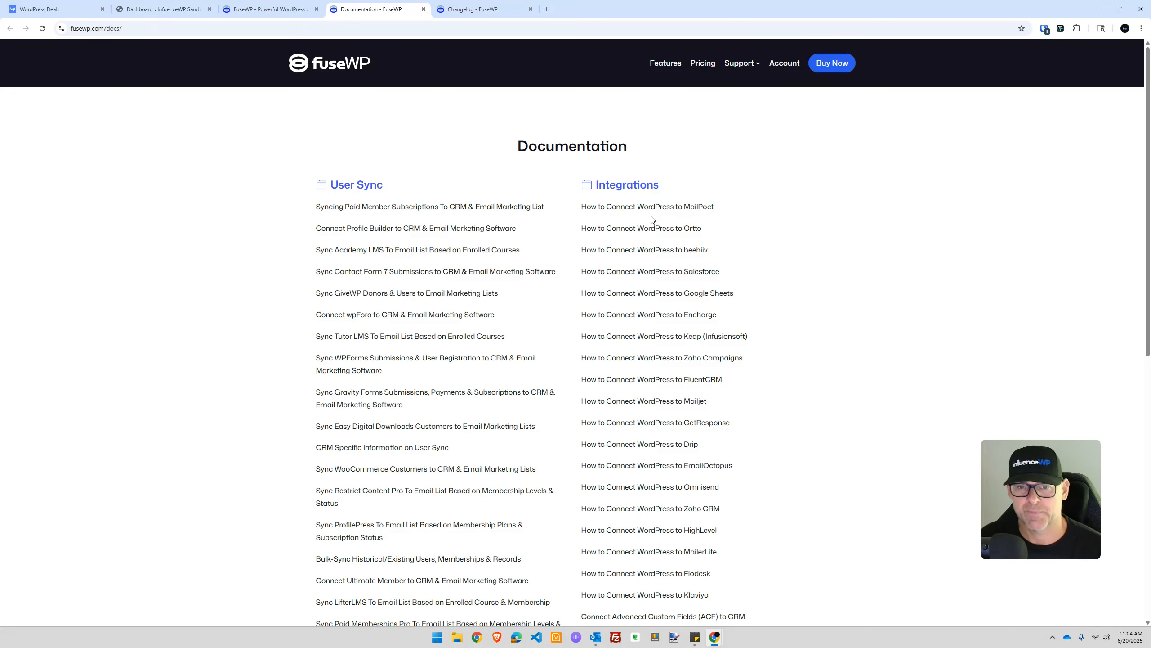
pyautogui.scroll(-3, 474, 371)
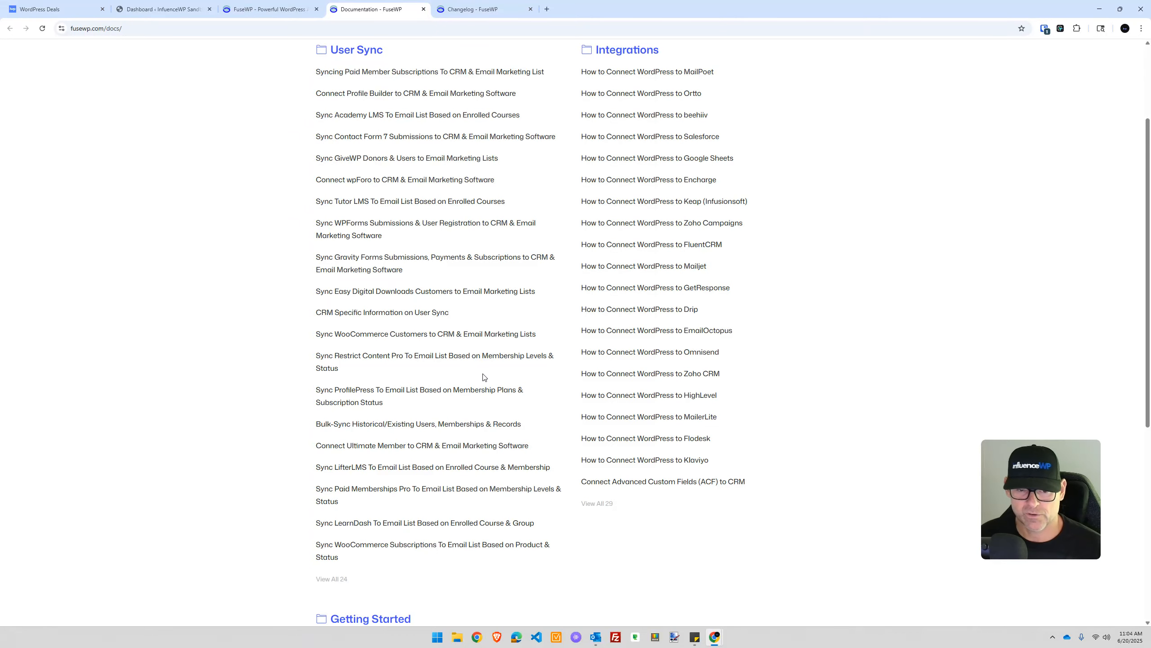
pyautogui.scroll(3, 485, 376)
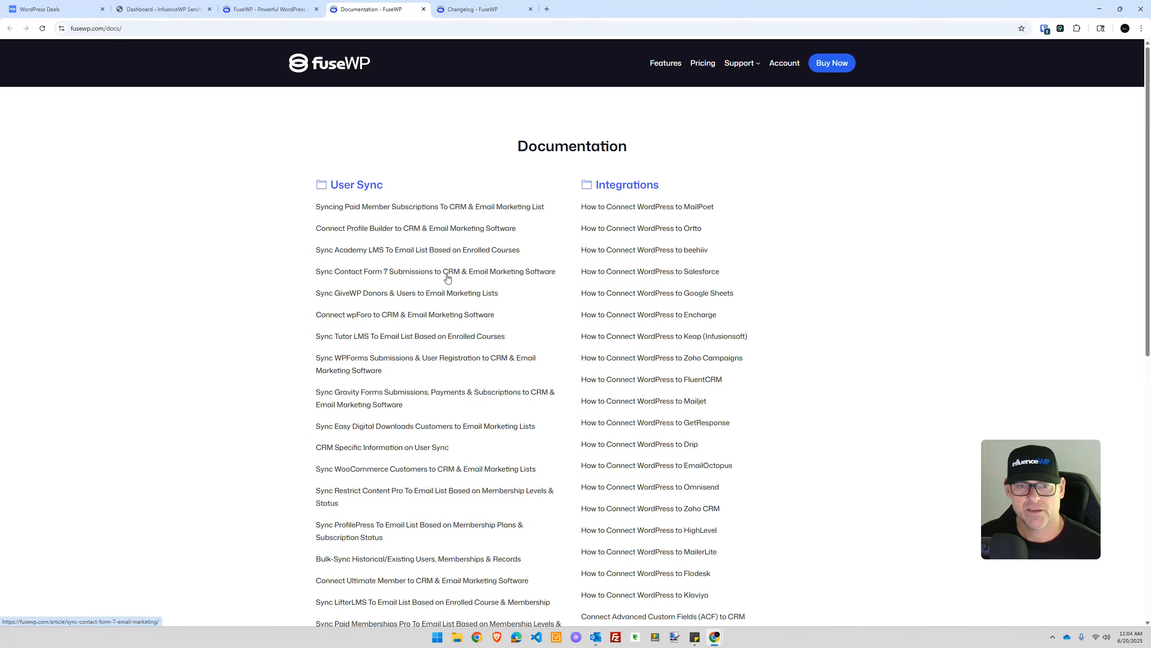
pyautogui.scroll(-3, 576, 349)
pyautogui.scroll(-7, 578, 340)
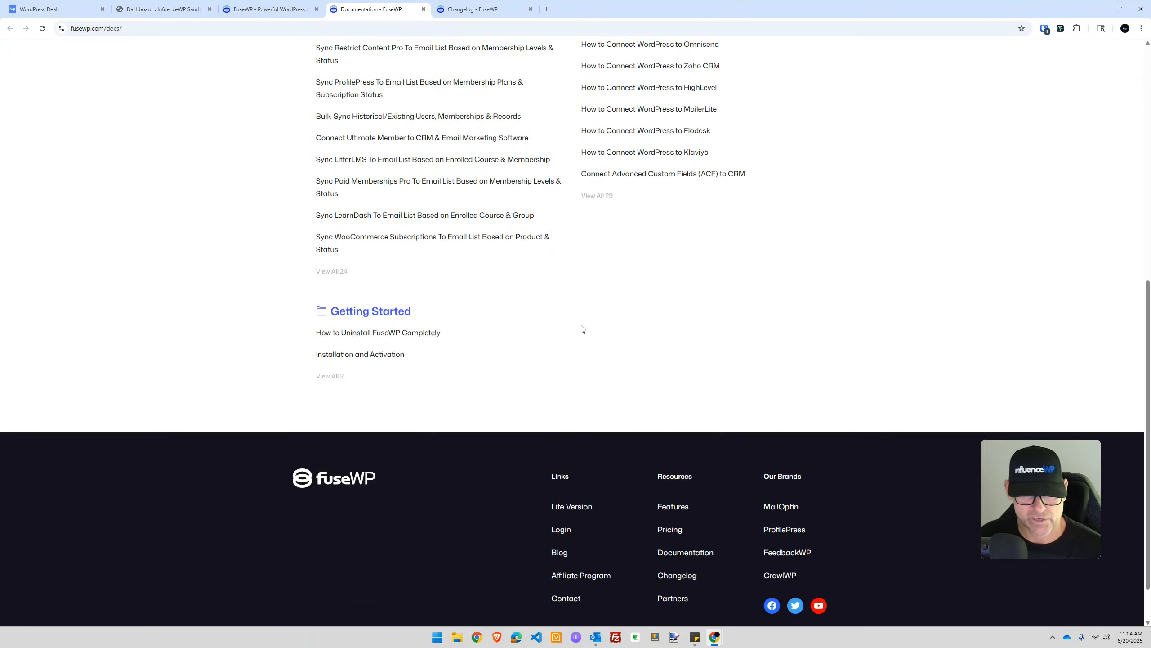
pyautogui.scroll(10, 521, 363)
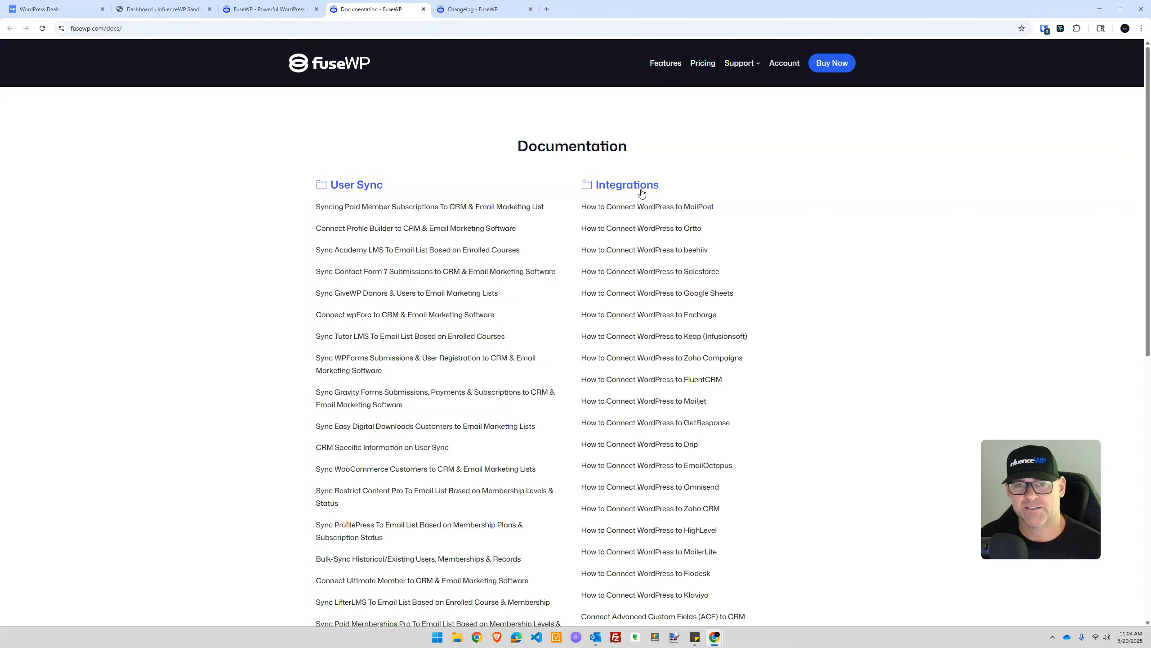
pyautogui.scroll(-8, 492, 374)
pyautogui.scroll(9, 492, 368)
pyautogui.press('ctrl')
pyautogui.press('ctrl')
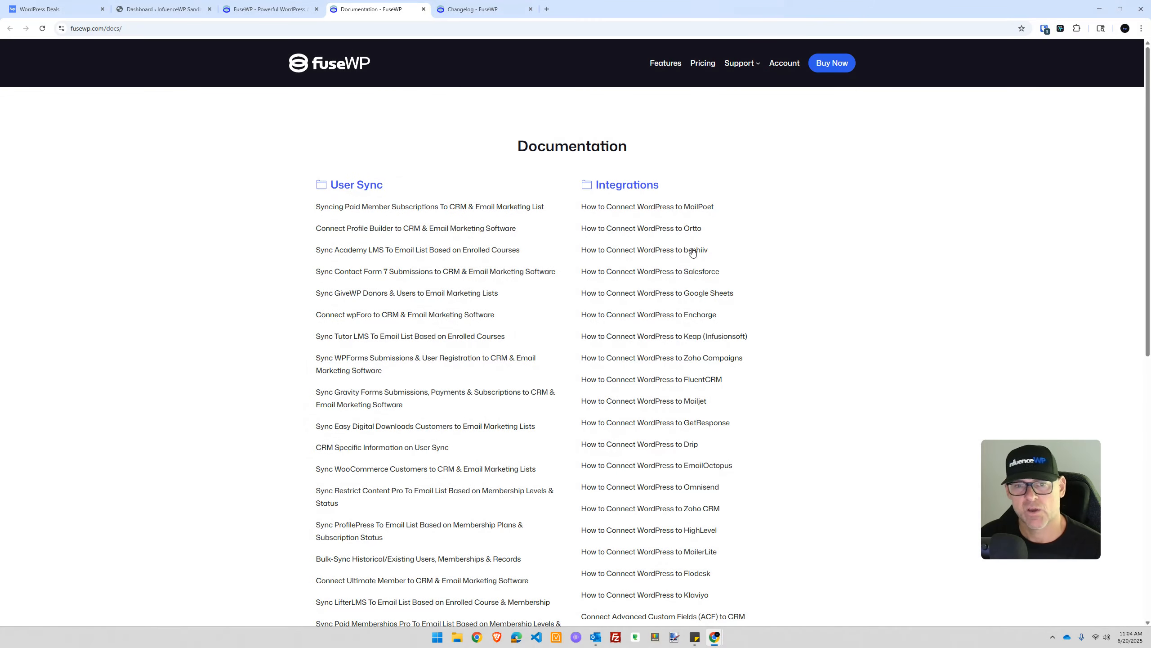
# View the "How to Connect WordPress to MailPoet" article and its search field, and return to the documentation overview
pyautogui.click(605, 207)
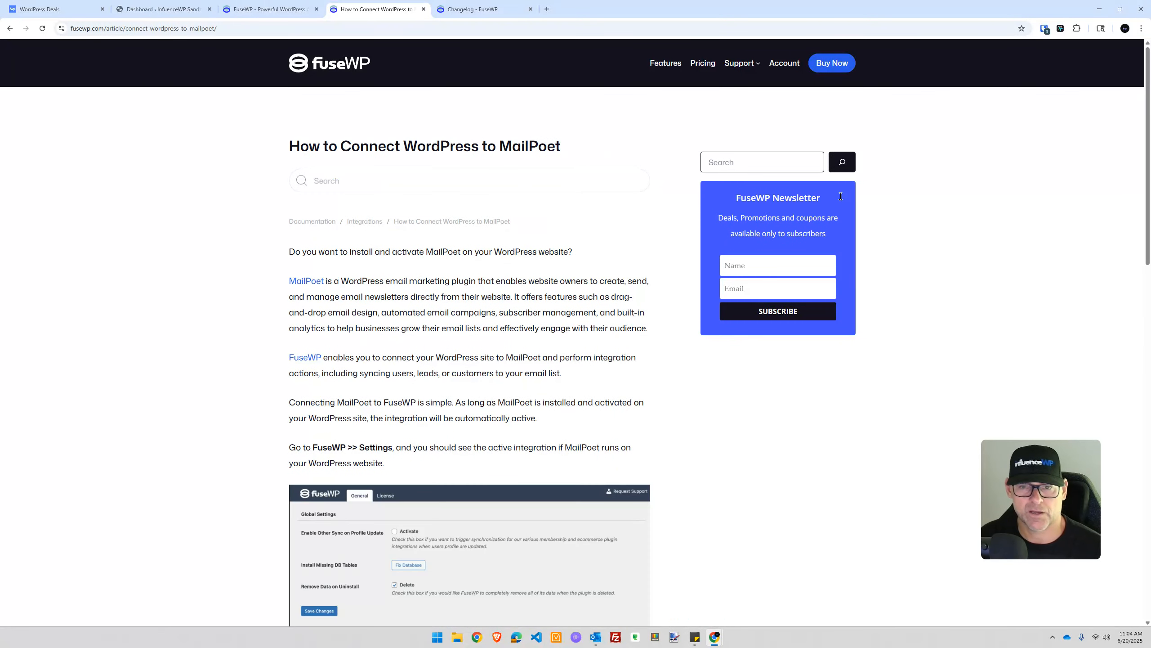
pyautogui.click(794, 168)
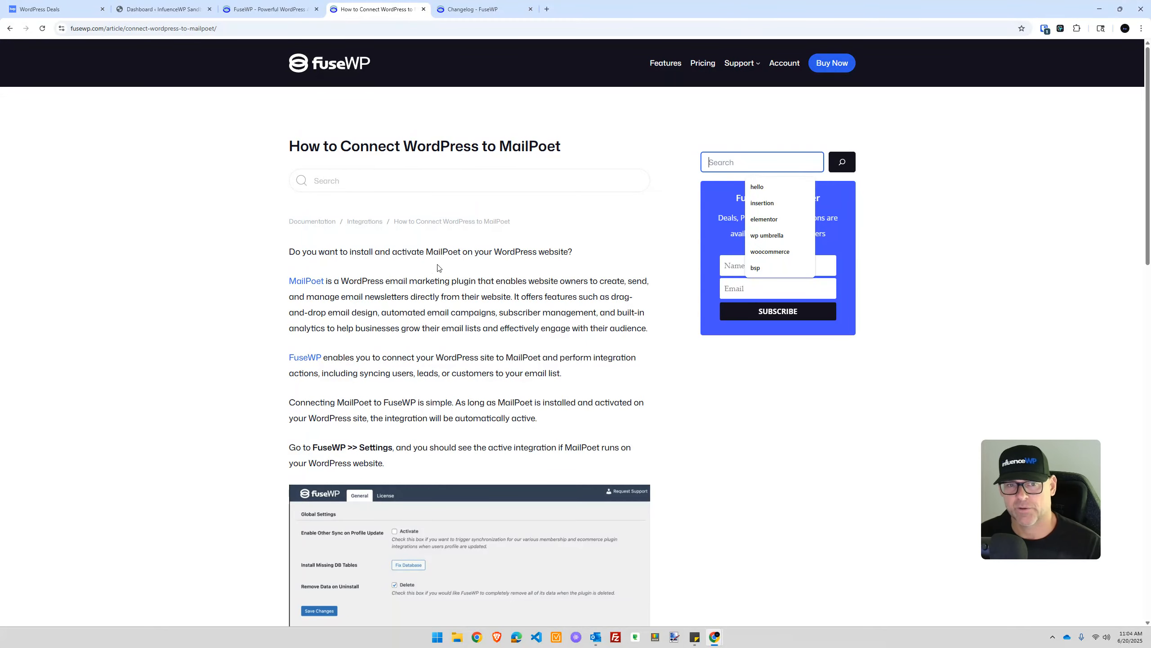
pyautogui.click(241, 219)
pyautogui.click(9, 29)
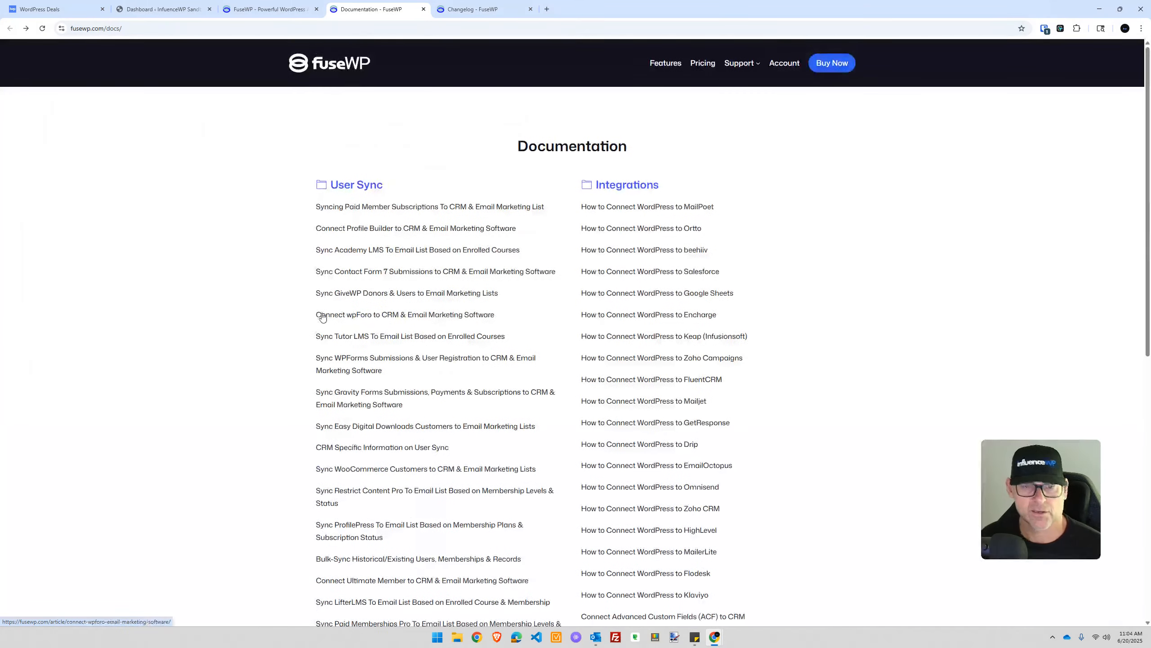
# Examine the FuseWP changelog's recent releases, starting with the May 31, 2025 entry for version 2.1.20.0
pyautogui.hotkey('ctrl', 'Tab')
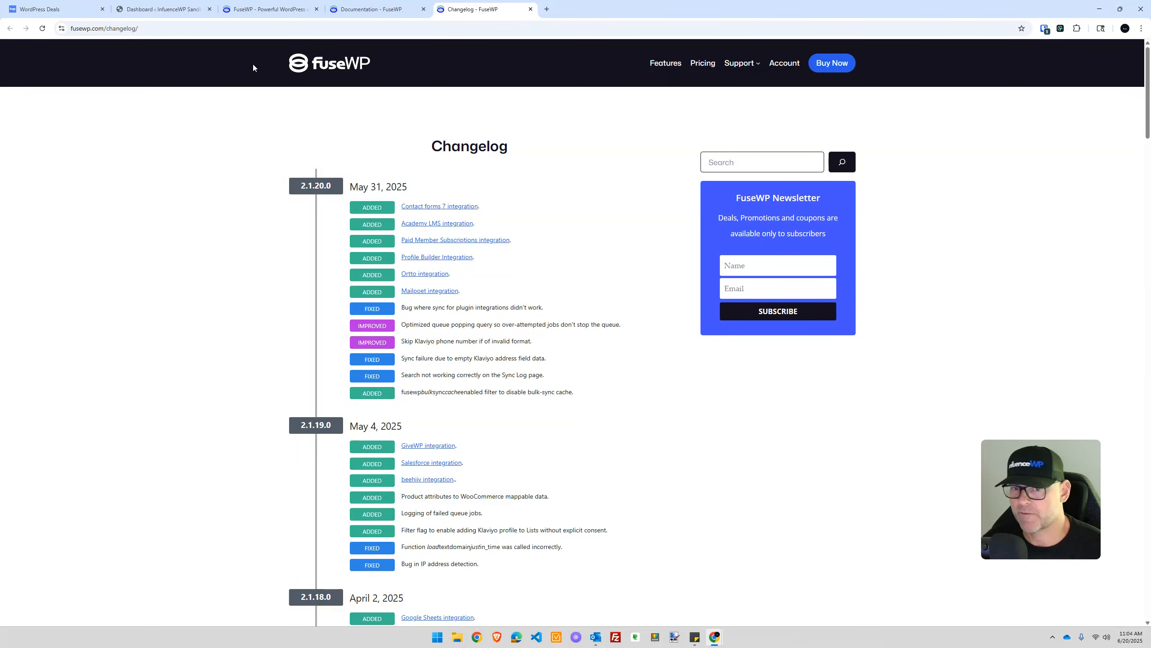
pyautogui.tripleClick(380, 187)
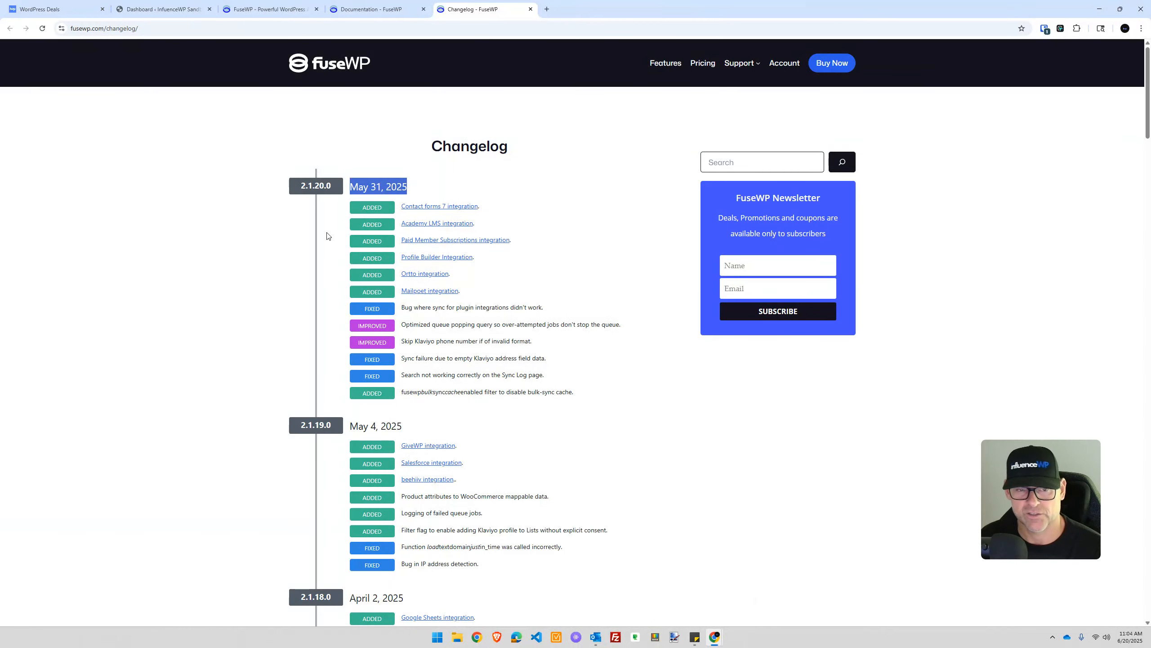
pyautogui.click(180, 262)
pyautogui.scroll(-4, 375, 215)
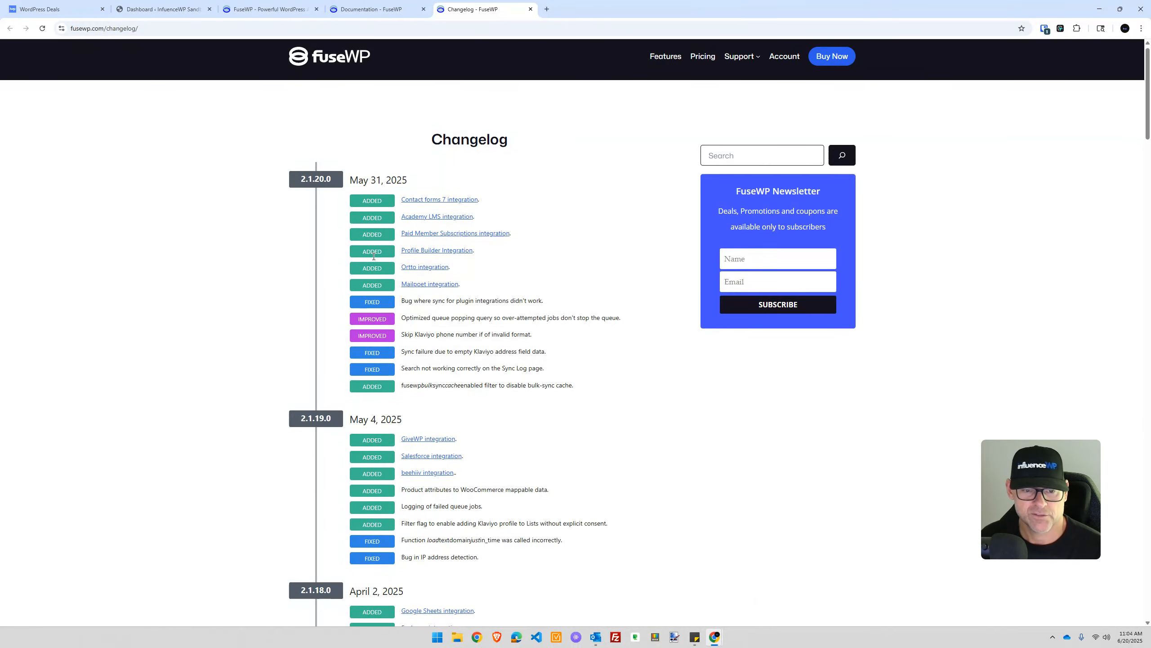
pyautogui.scroll(4, 374, 255)
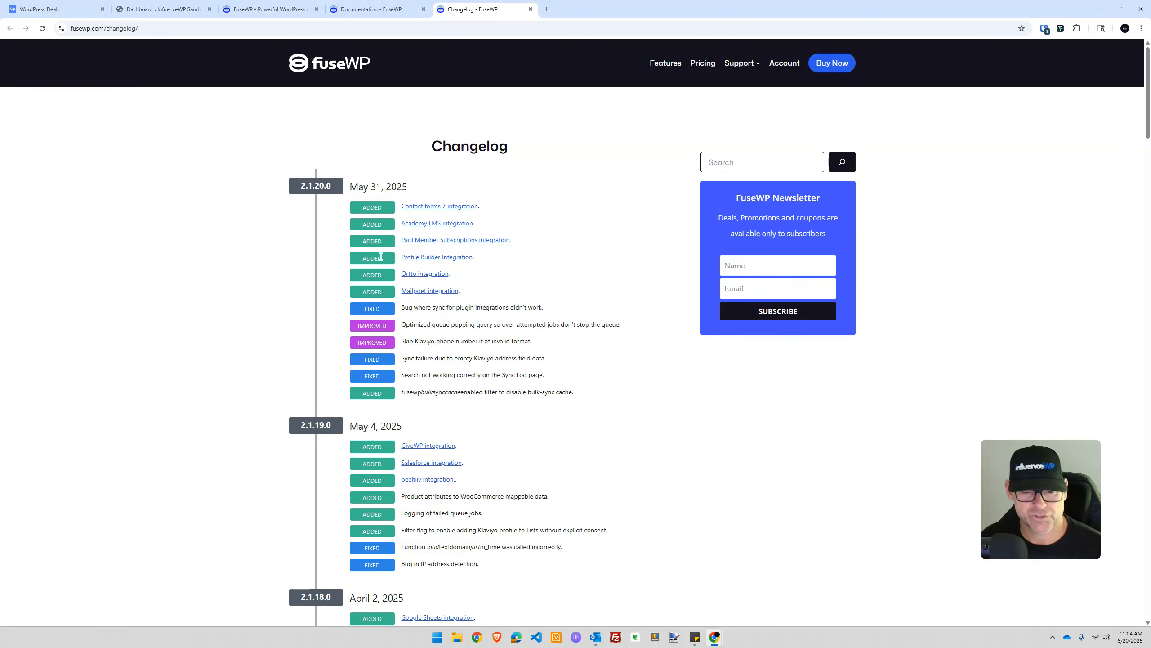
pyautogui.scroll(-4, 381, 257)
pyautogui.scroll(3, 383, 181)
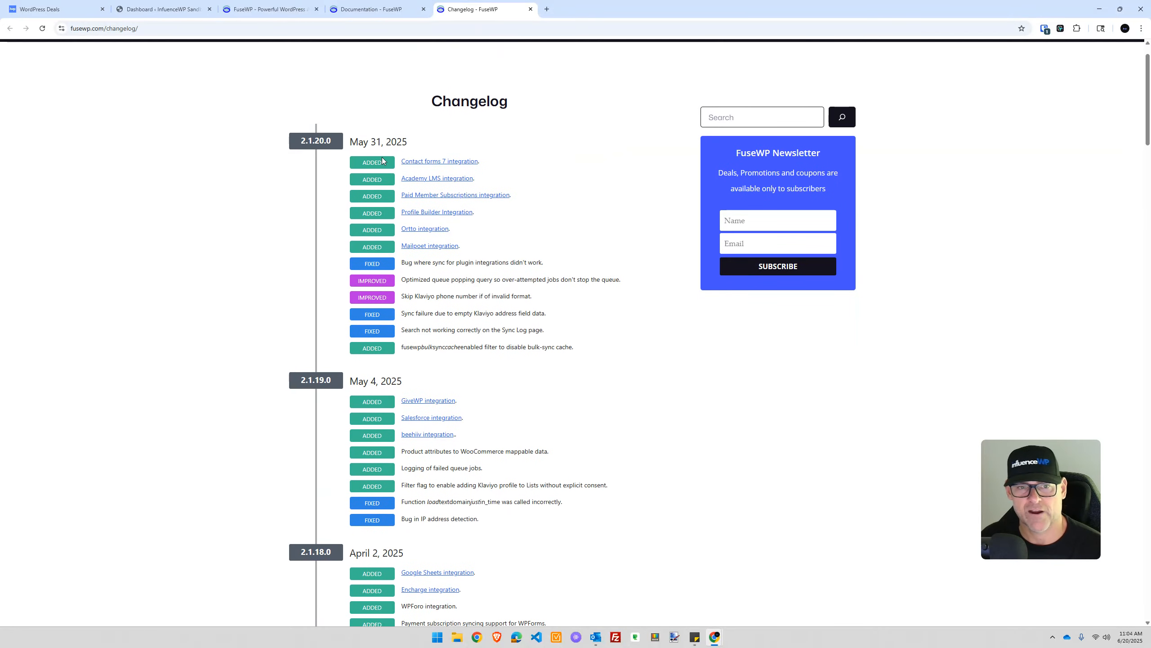
pyautogui.press('ctrl')
pyautogui.press('ctrl')
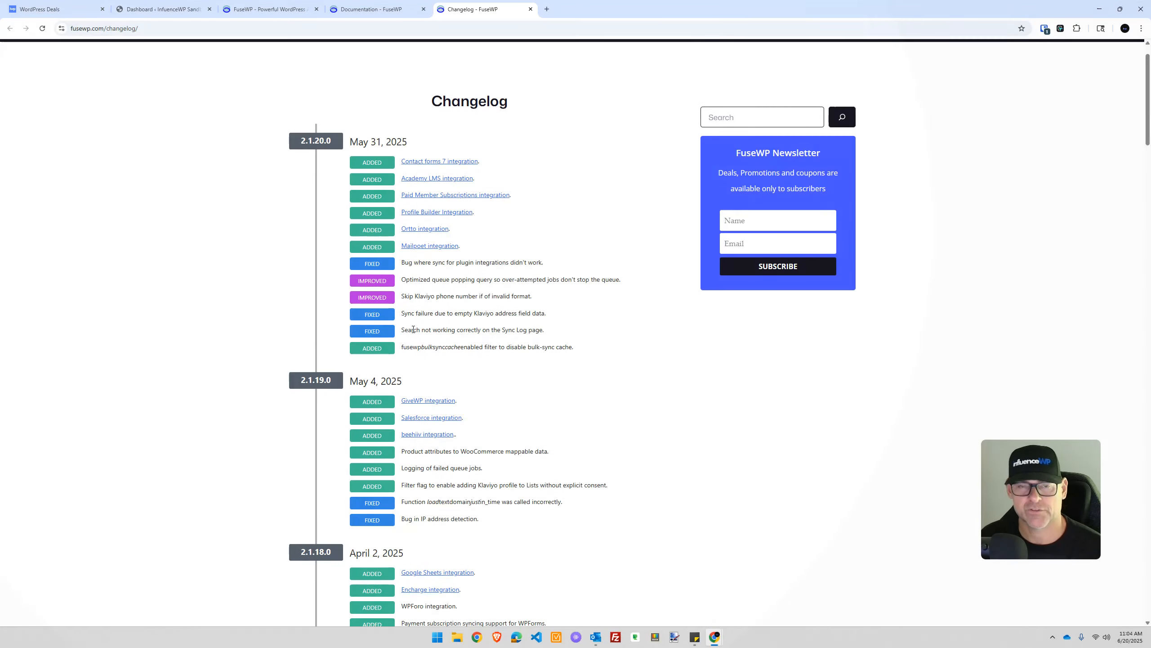
# Close the FuseWP changelog, documentation and home pages, and open the sandbox site's installed plugins list
pyautogui.scroll(1, 413, 317)
pyautogui.click(530, 9)
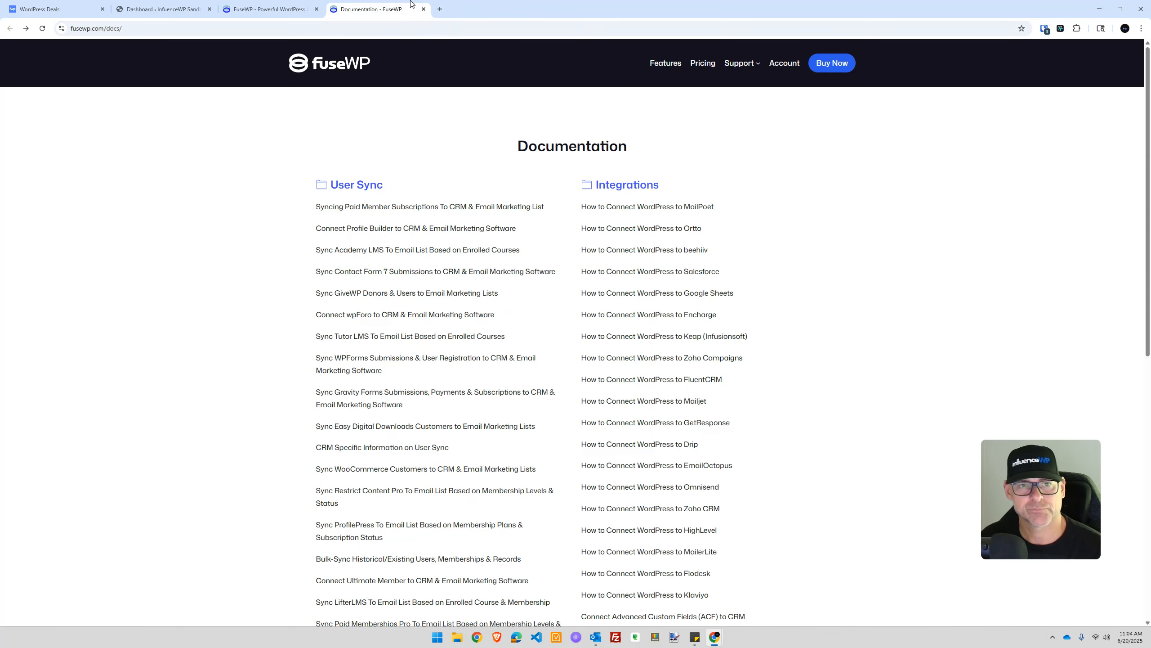
pyautogui.click(423, 9)
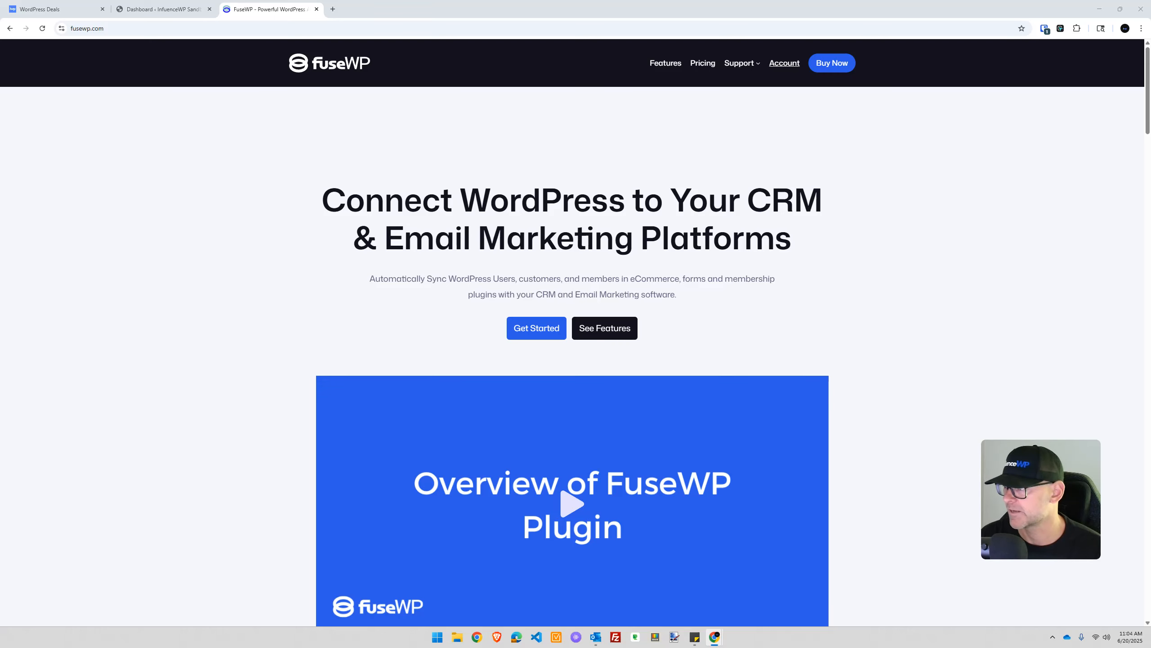
pyautogui.scroll(-1, 64, 245)
pyautogui.scroll(1, 64, 245)
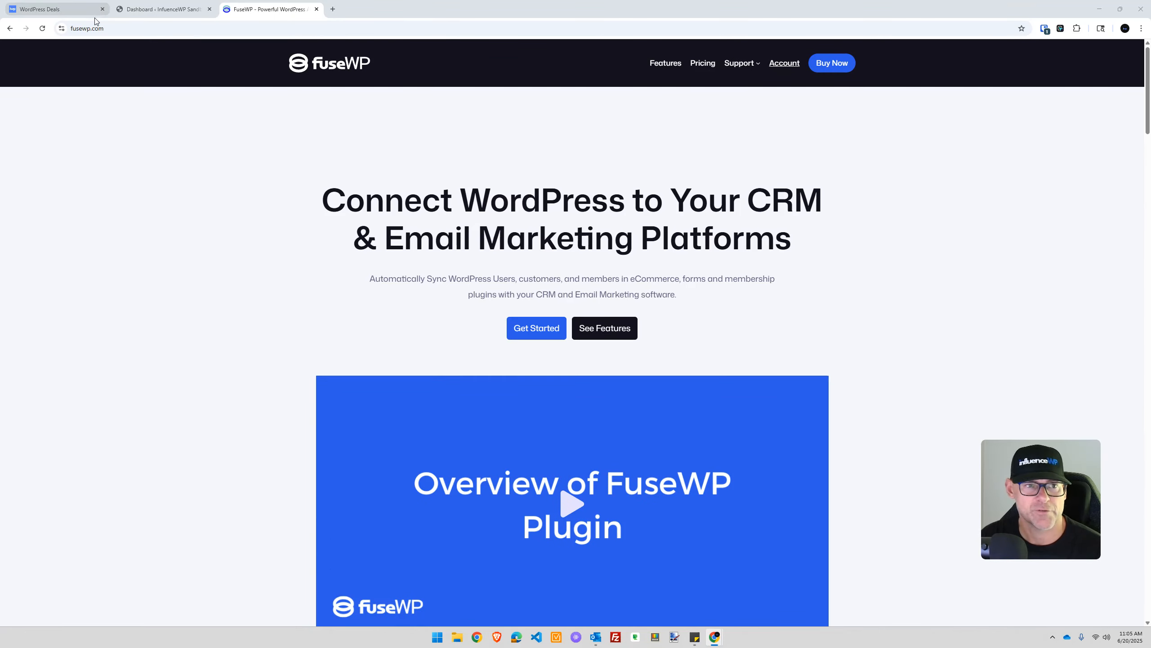
pyautogui.click(318, 9)
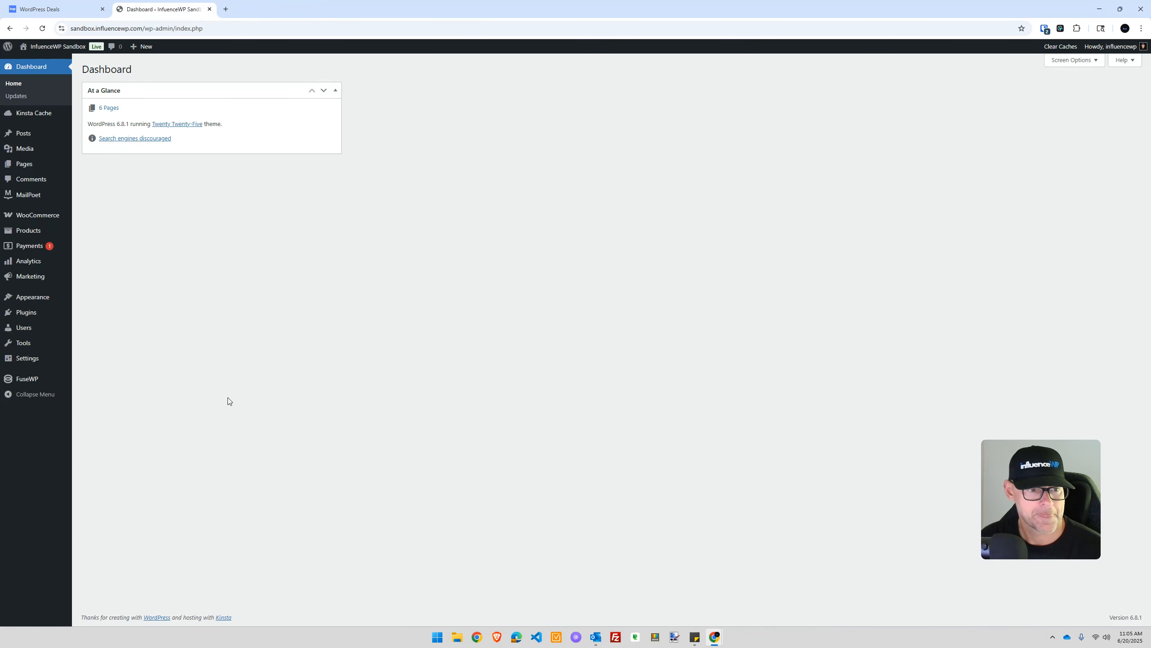
pyautogui.click(31, 313)
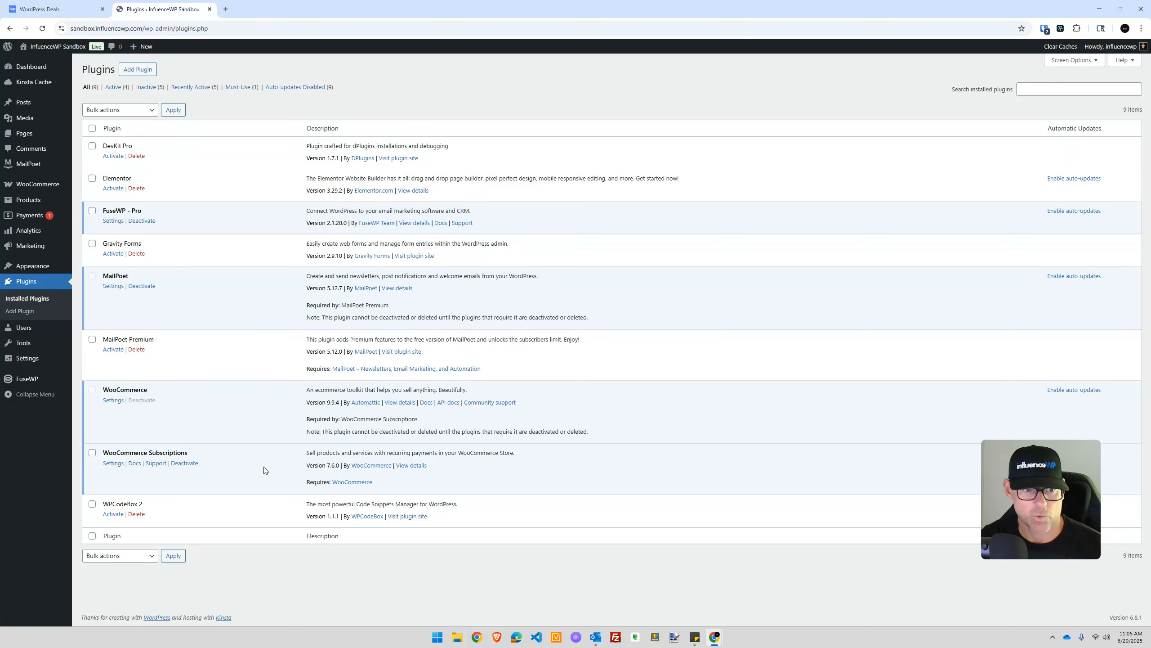
# Open MailPoet's Automations page in a new browser tab and view its gallery of automation templates
pyautogui.moveTo(27, 164)
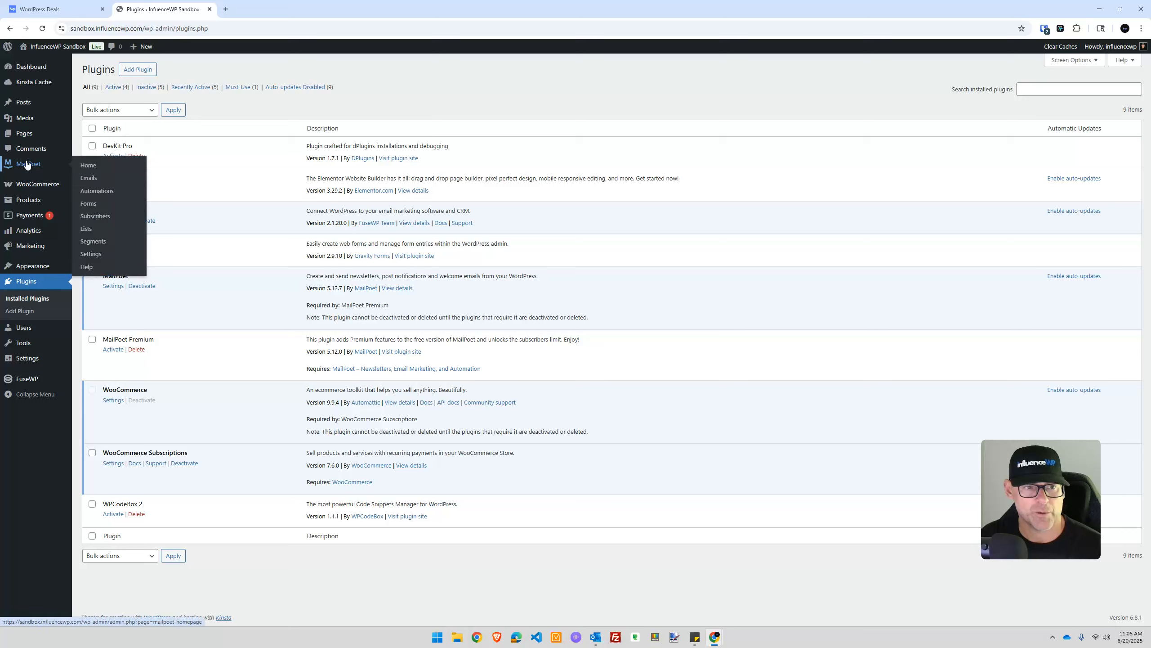
pyautogui.rightClick(107, 195)
pyautogui.click(141, 205)
pyautogui.click(241, 4)
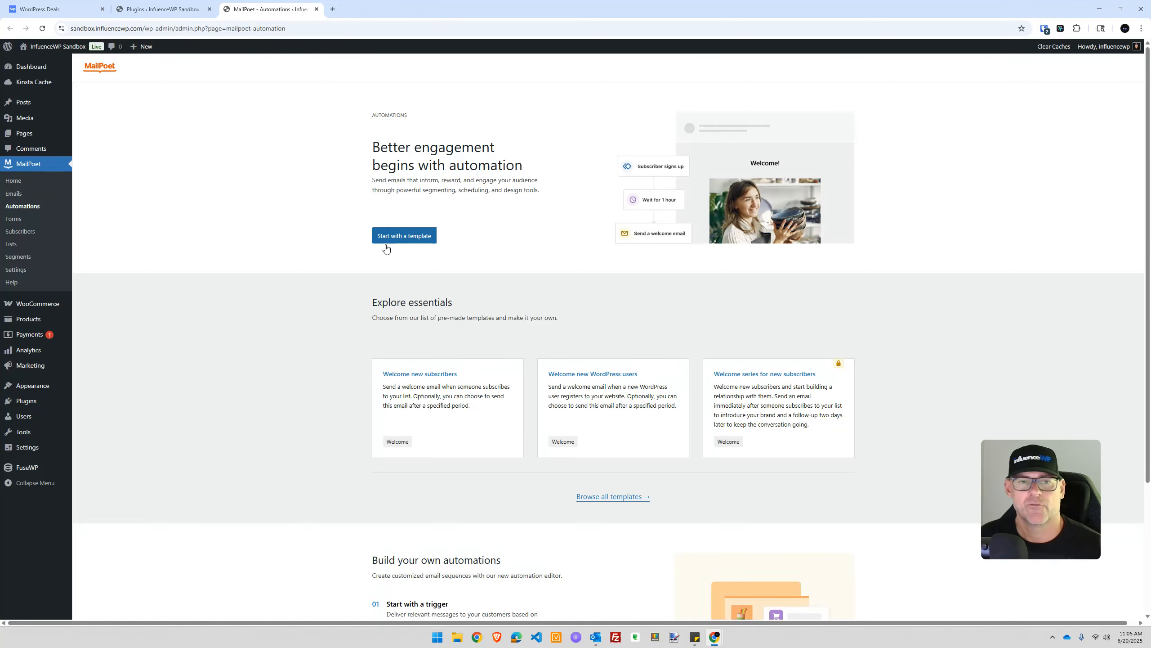
pyautogui.click(429, 239)
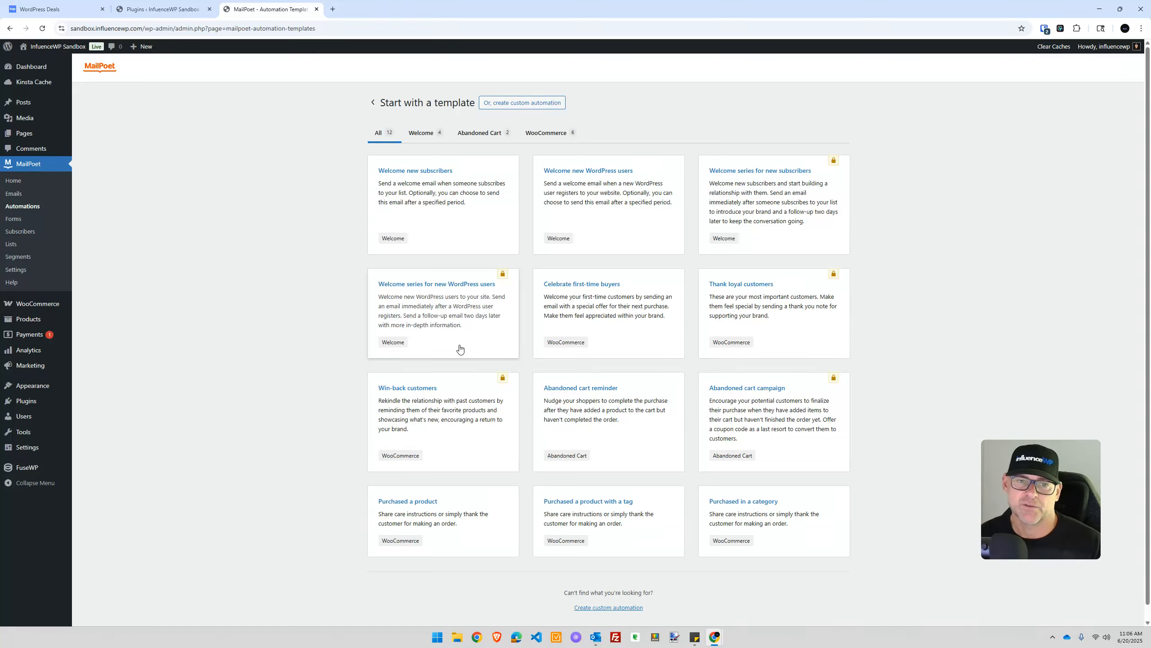
pyautogui.click(613, 307)
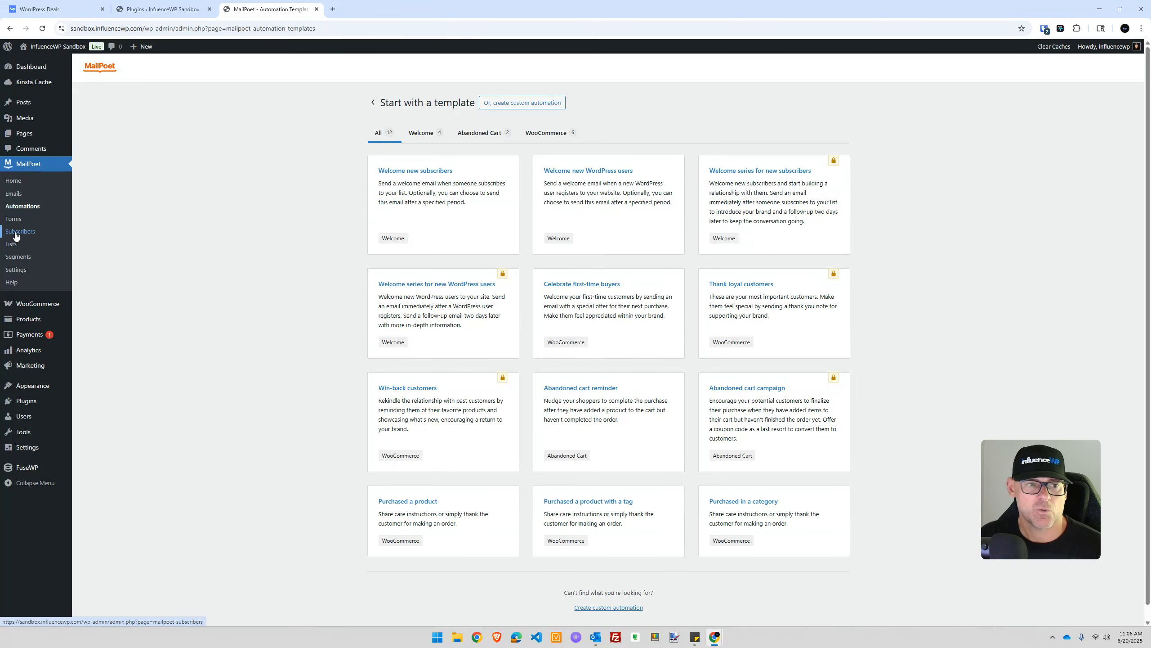
# Activate the MailPoet Premium plugin and create a custom automation with its list of available triggers open
pyautogui.click(525, 107)
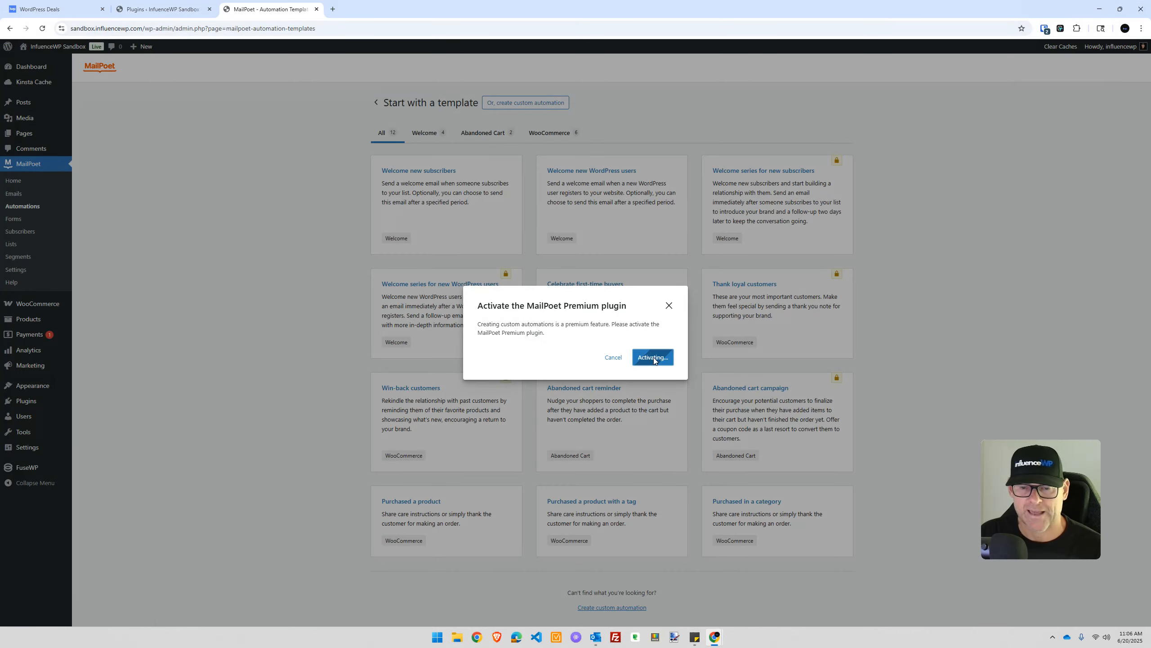
pyautogui.click(655, 358)
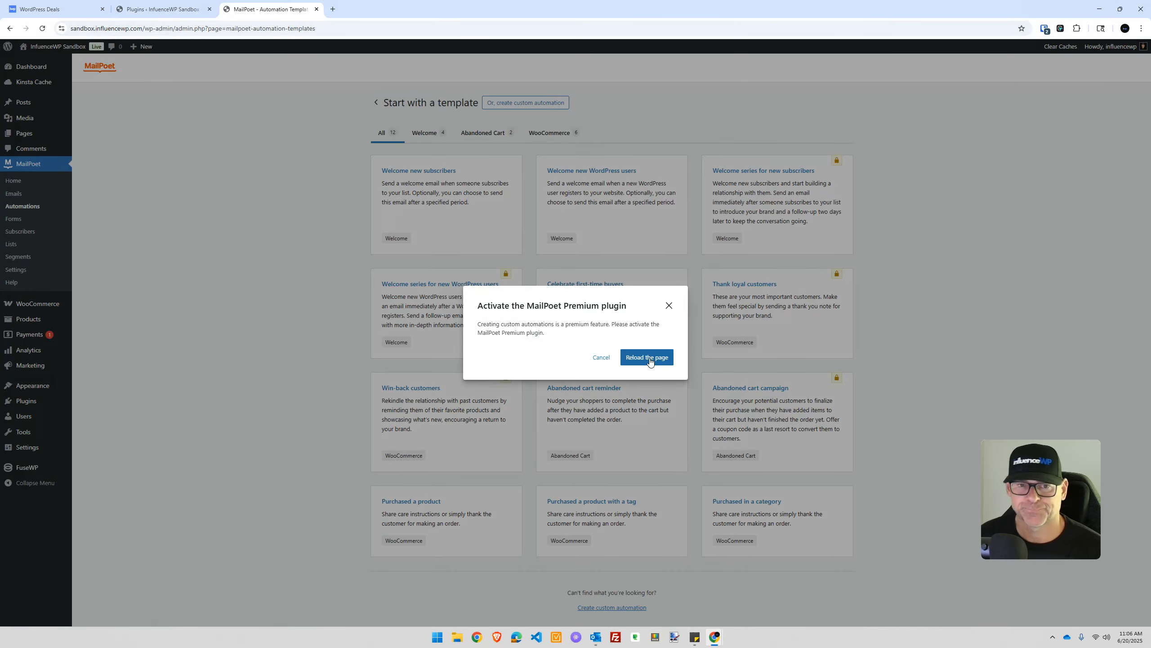
pyautogui.click(657, 359)
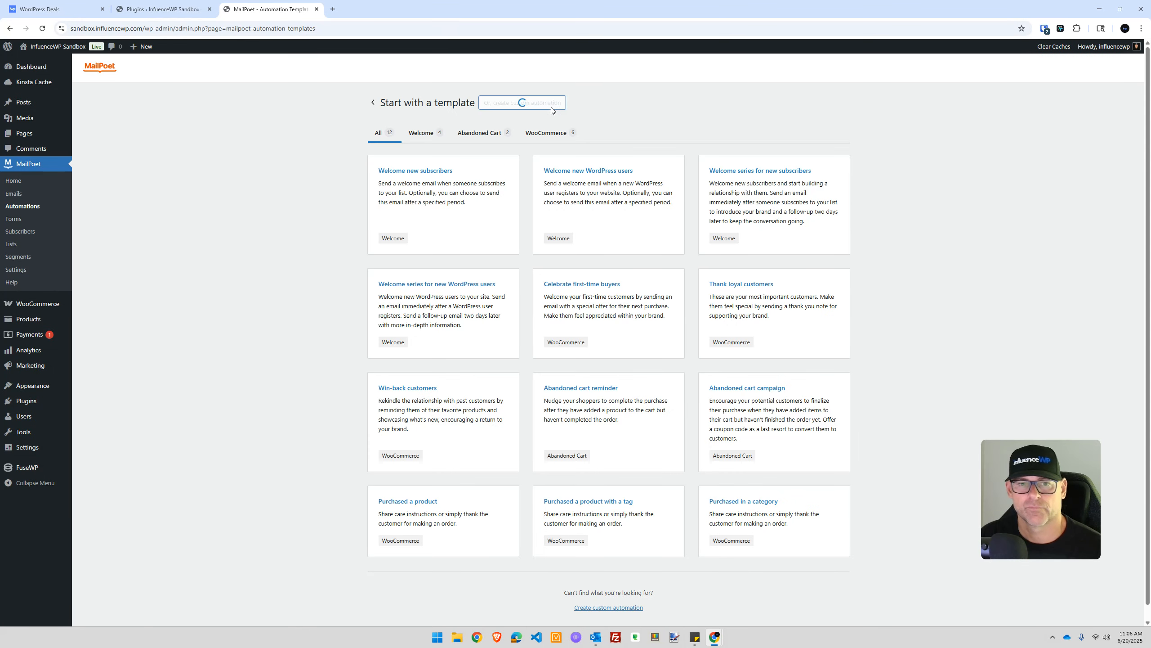
pyautogui.click(551, 105)
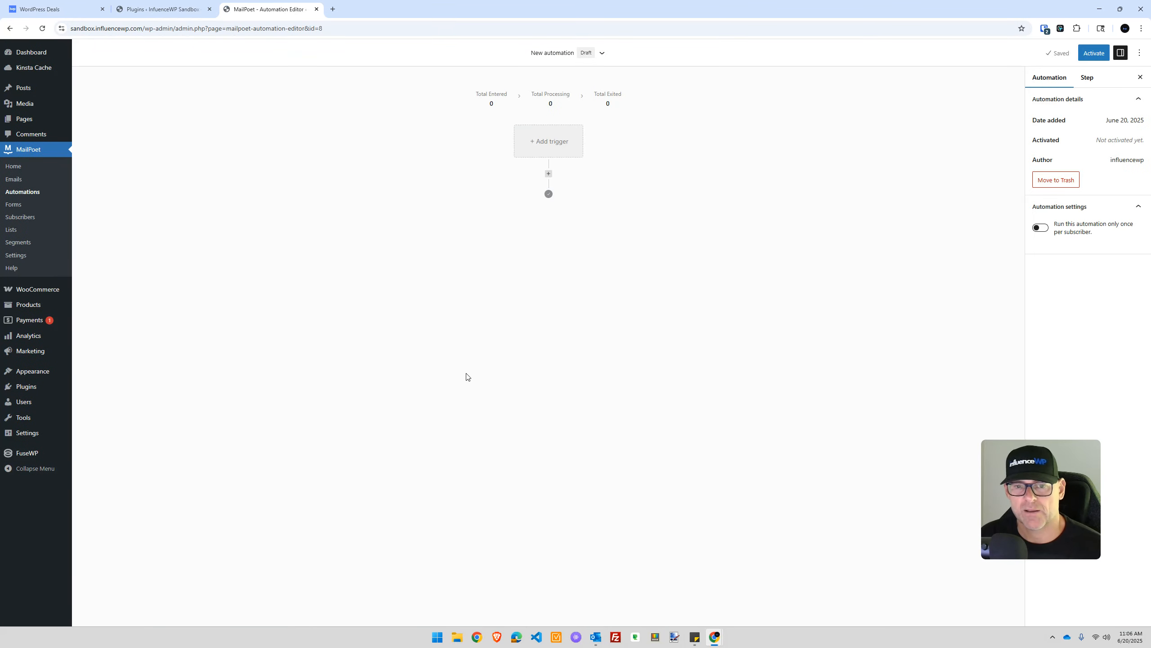
pyautogui.click(549, 149)
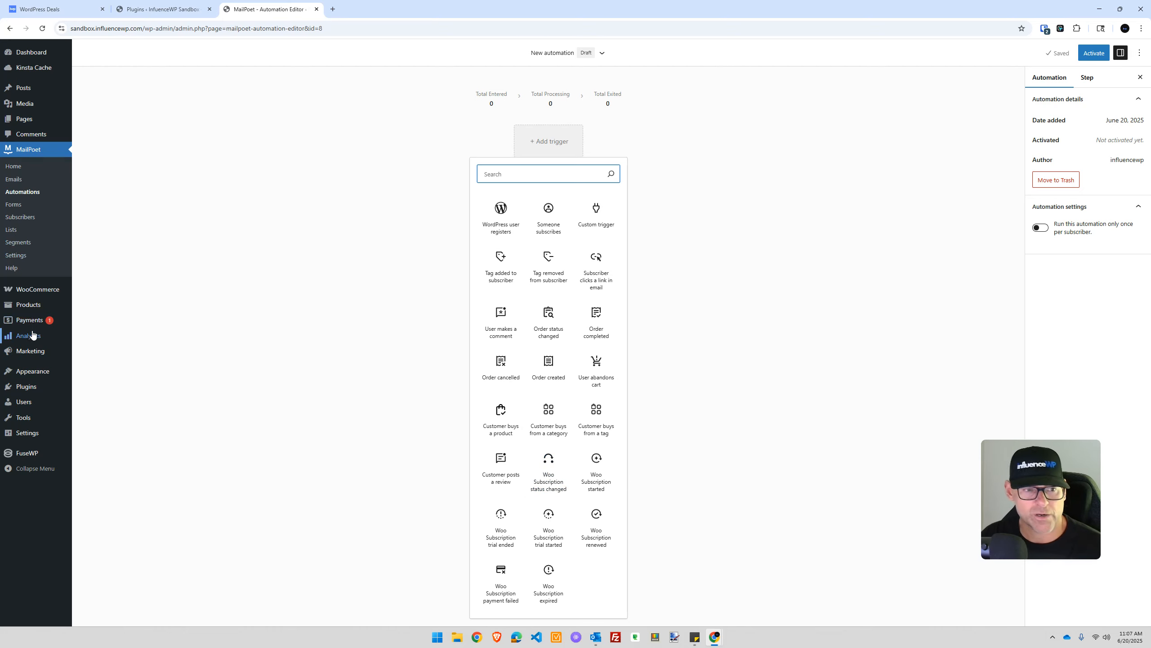
# Deactivate the MailPoet Premium plugin in the site's installed plugins list
pyautogui.click(26, 386)
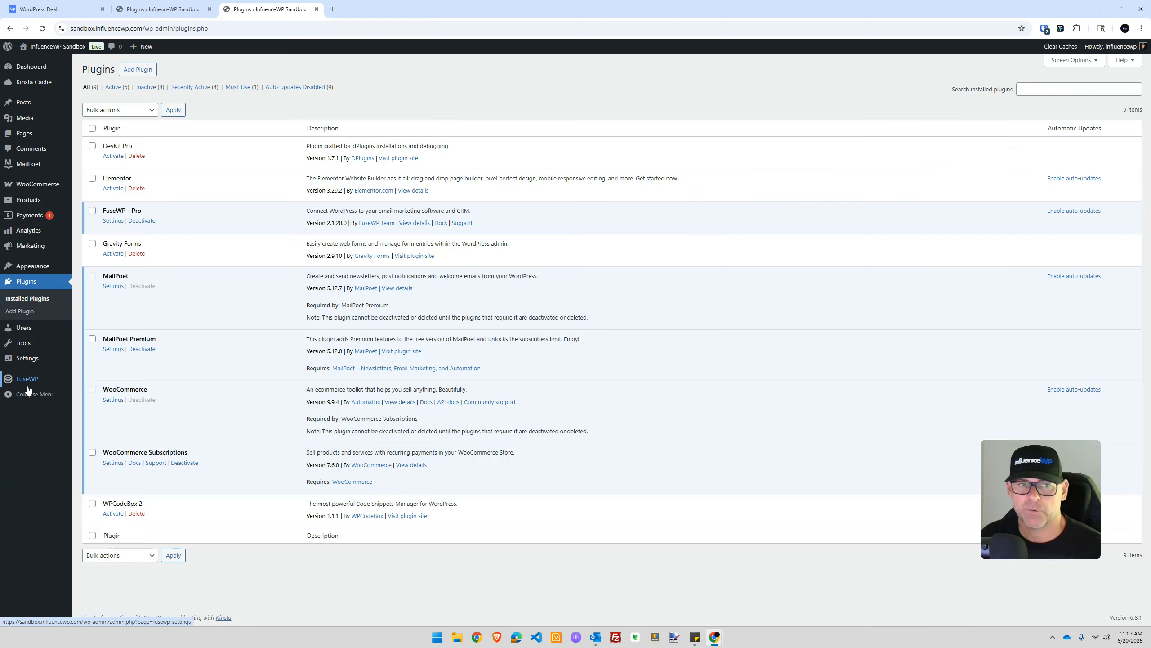
pyautogui.click(139, 350)
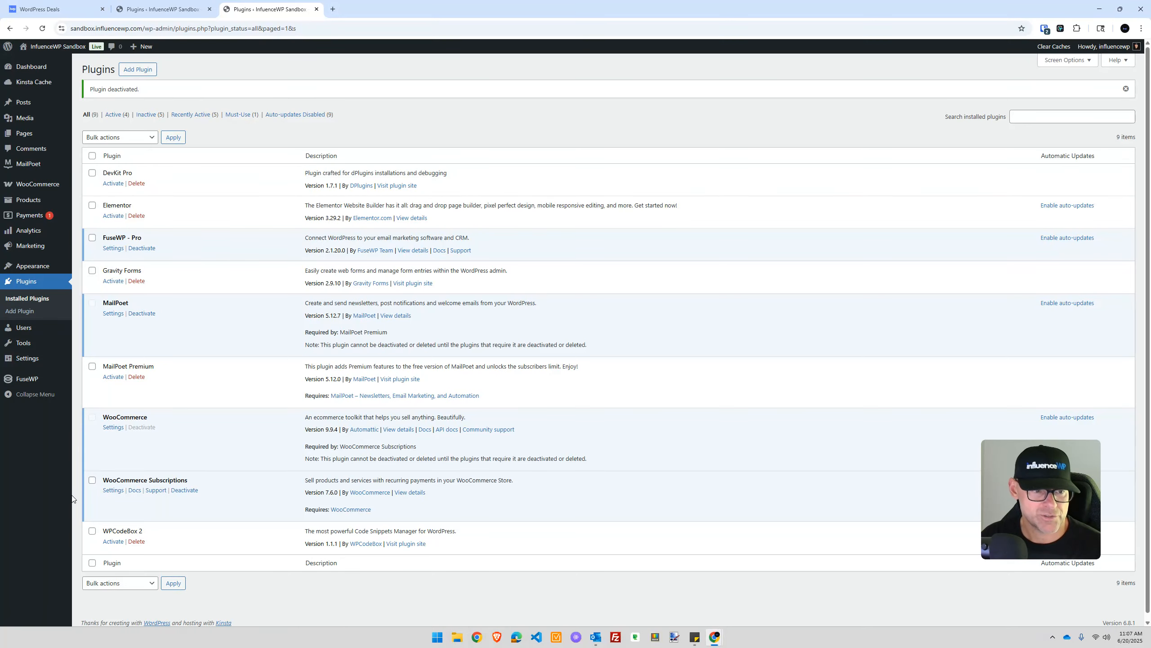
# Open the FuseWP settings and tick the Delete option for Remove Data on Uninstall
pyautogui.click(37, 382)
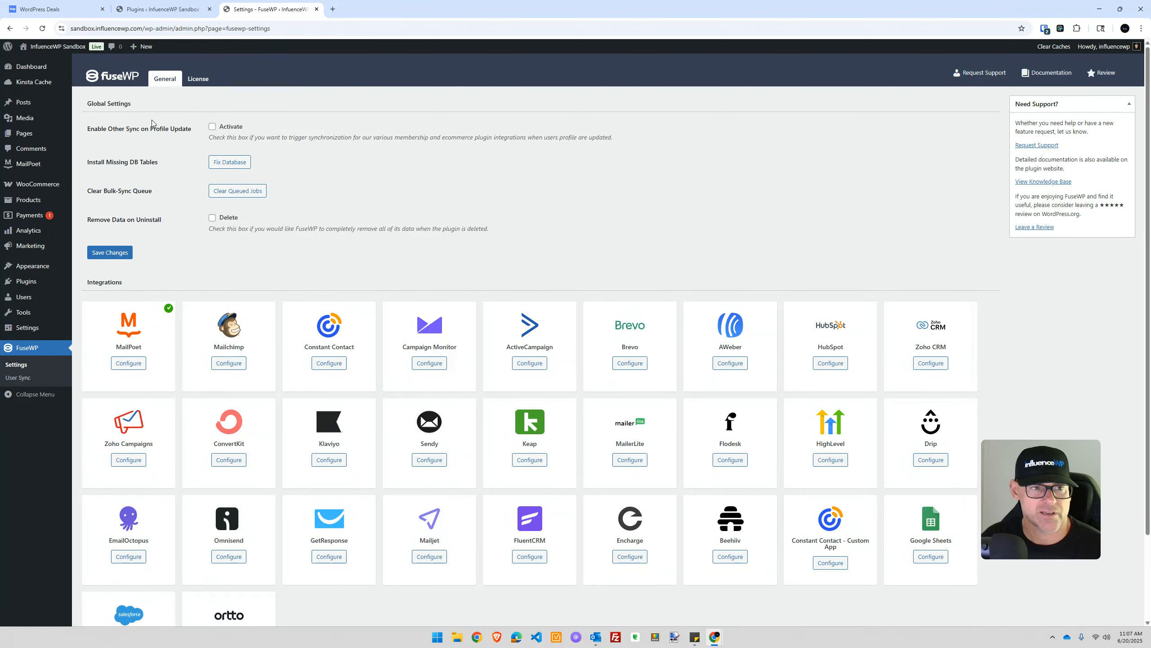
pyautogui.press('ctrl')
pyautogui.press('ctrl')
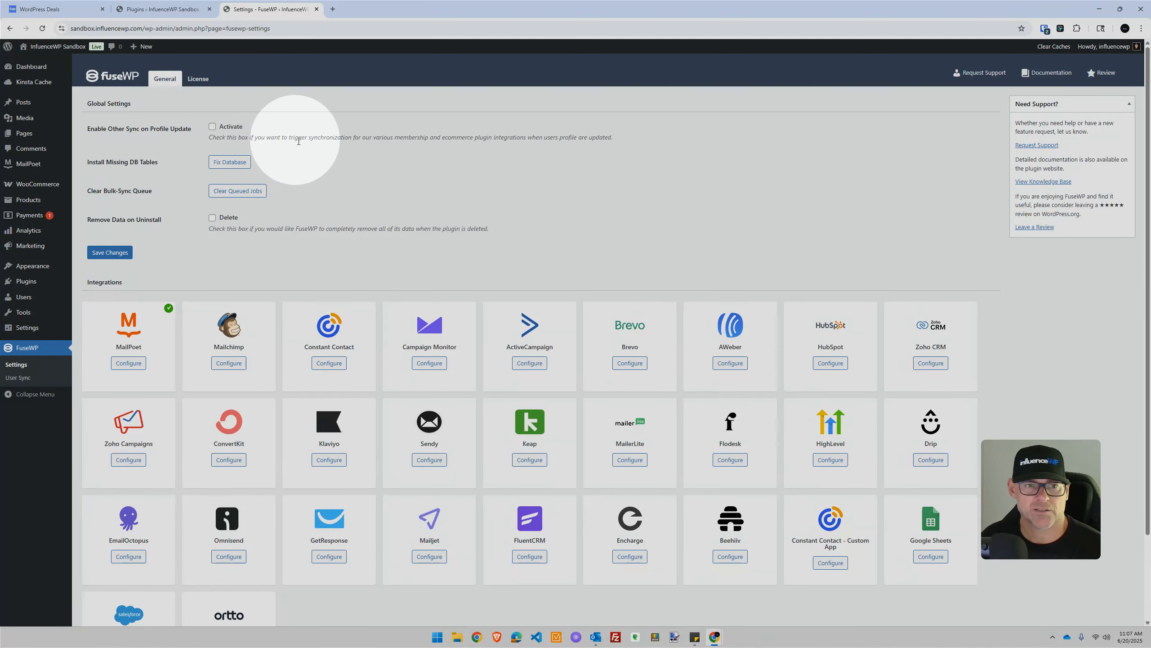
pyautogui.click(344, 141)
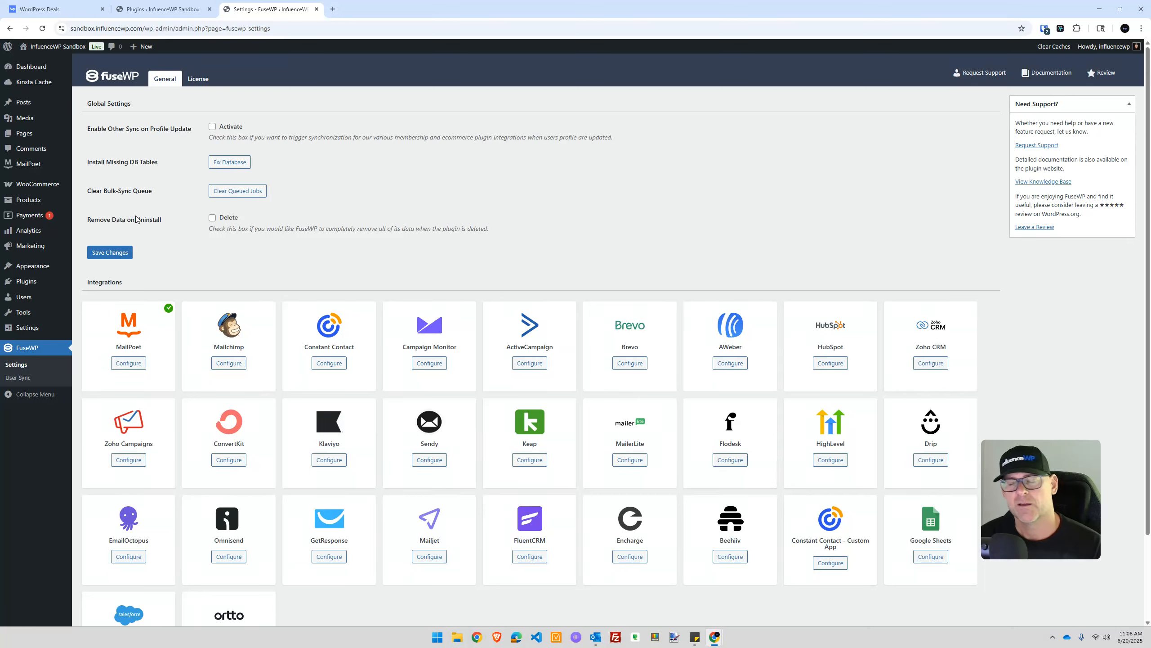
pyautogui.click(212, 219)
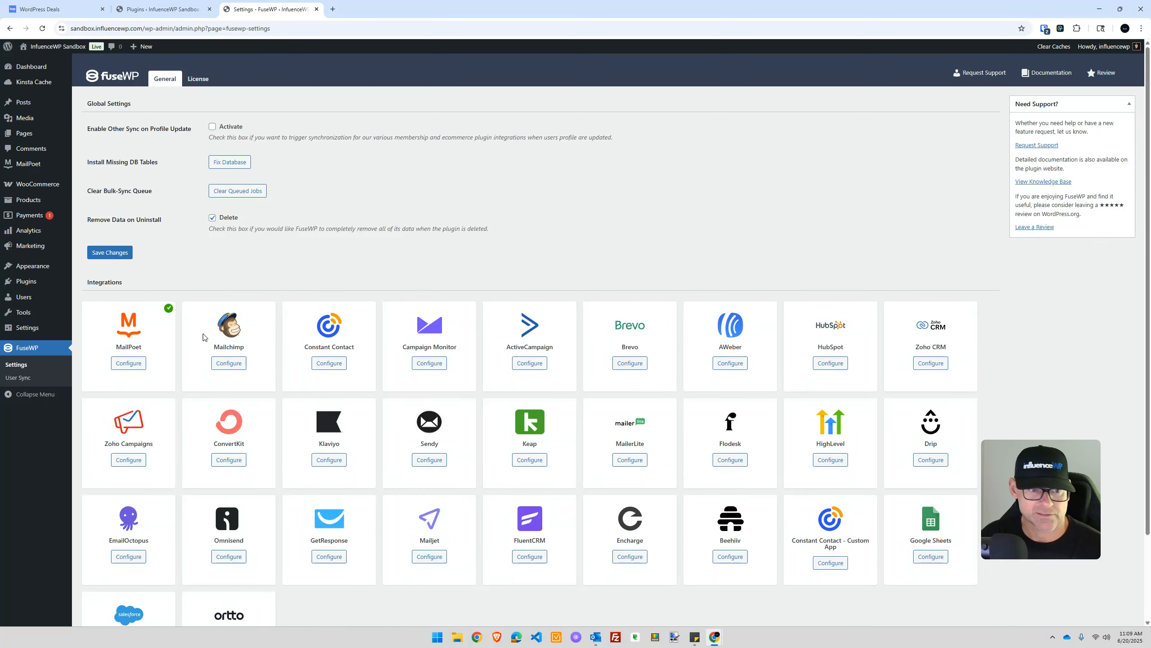
# View the MailPoet integration's configuration details, close them, and look through the other available FuseWP integrations
pyautogui.click(139, 368)
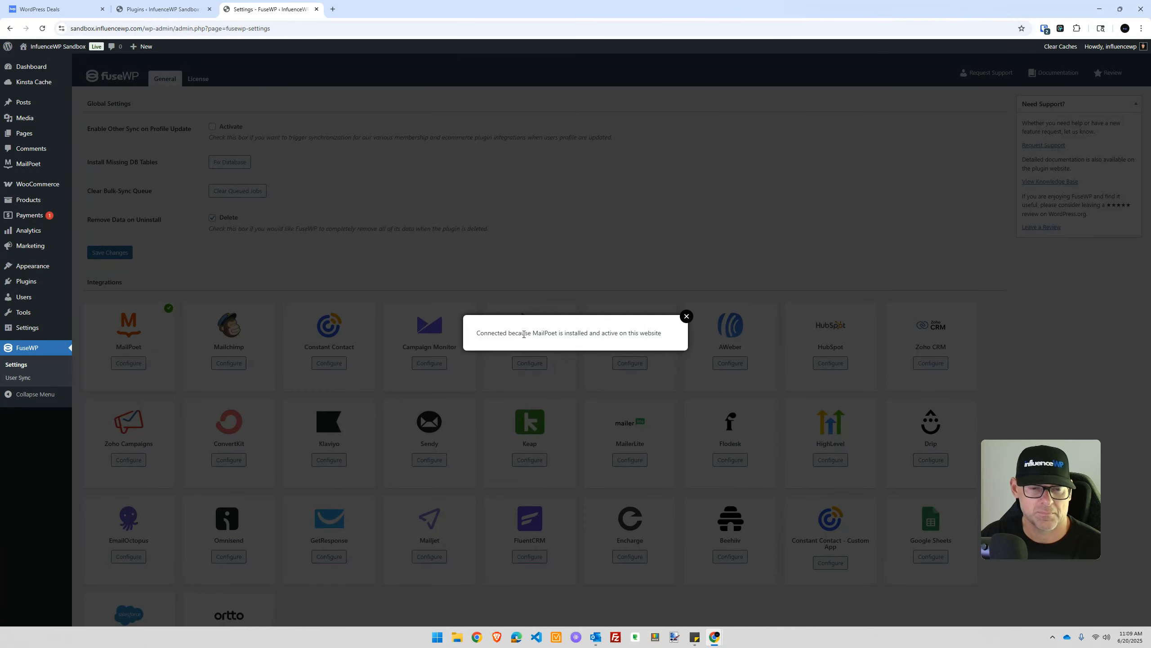
pyautogui.click(686, 316)
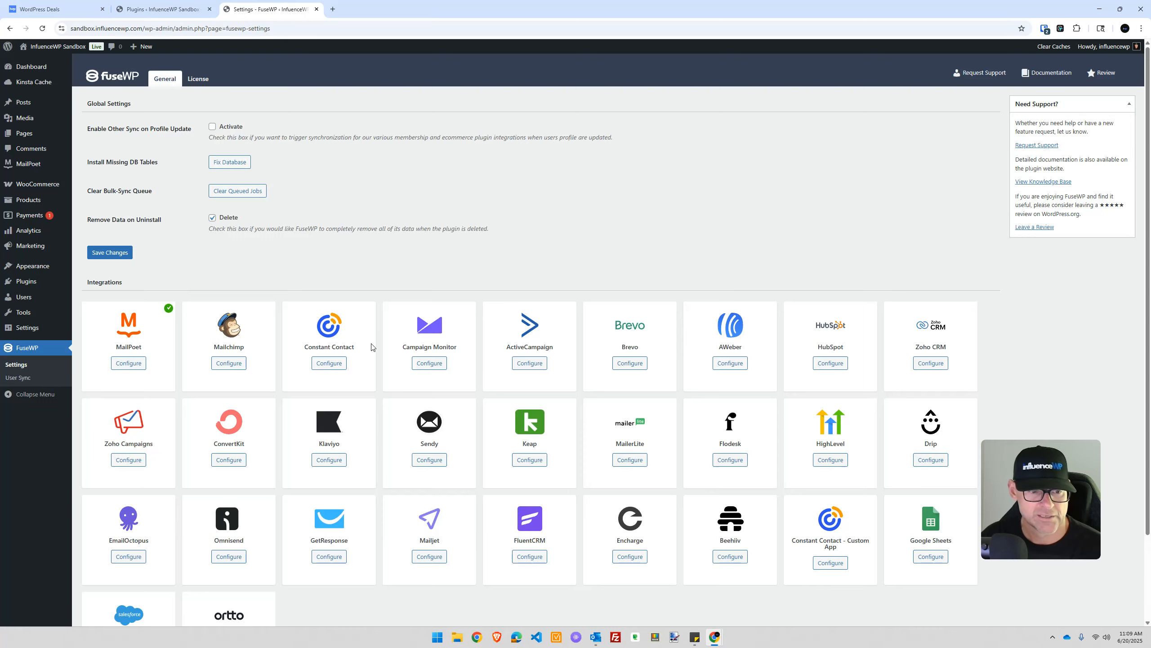
pyautogui.scroll(-2, 291, 384)
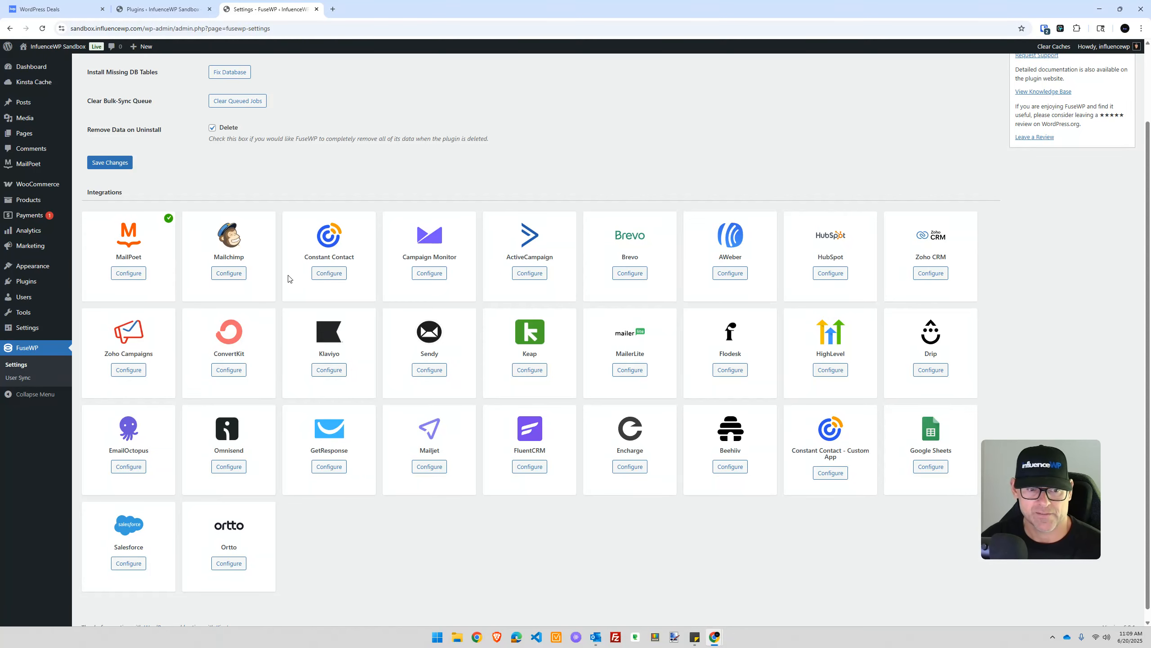
pyautogui.scroll(-1, 335, 395)
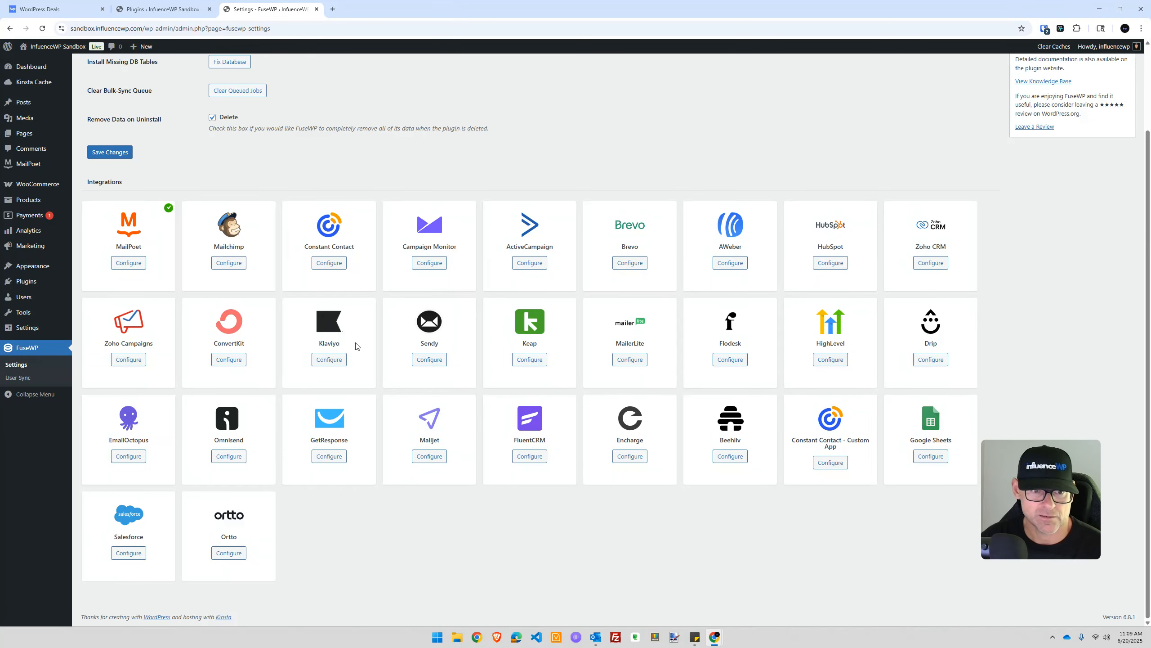
pyautogui.scroll(2, 473, 413)
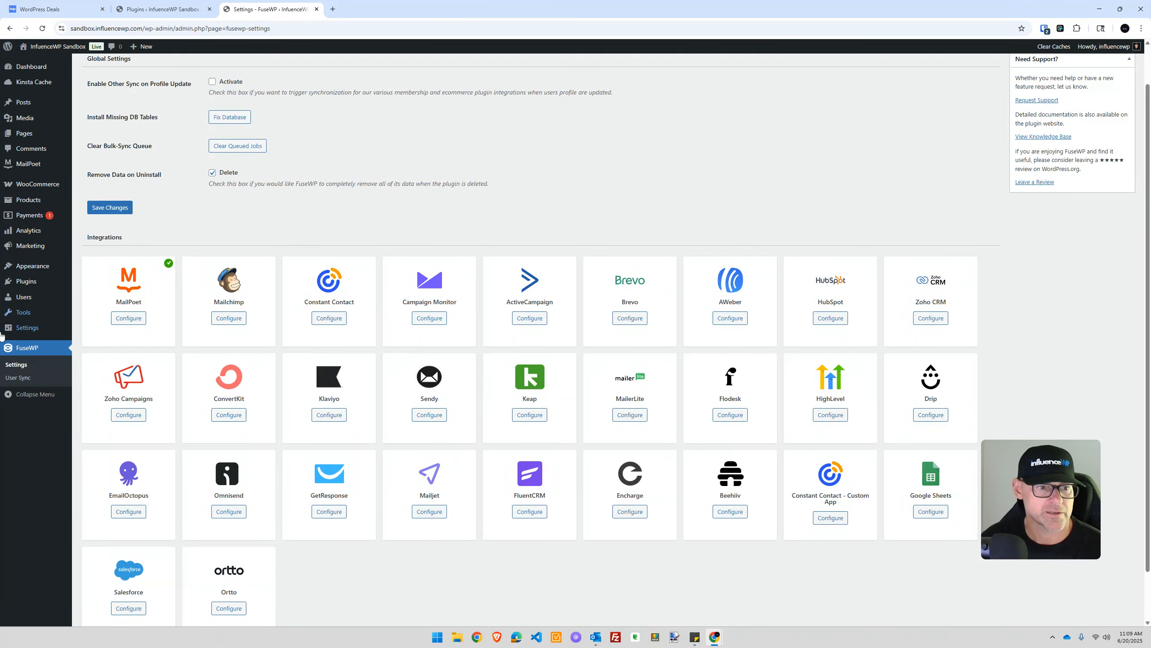
# Start a new FuseWP user sync rule with WooCommerce Subscriptions as the source and Test as the source item
pyautogui.click(23, 380)
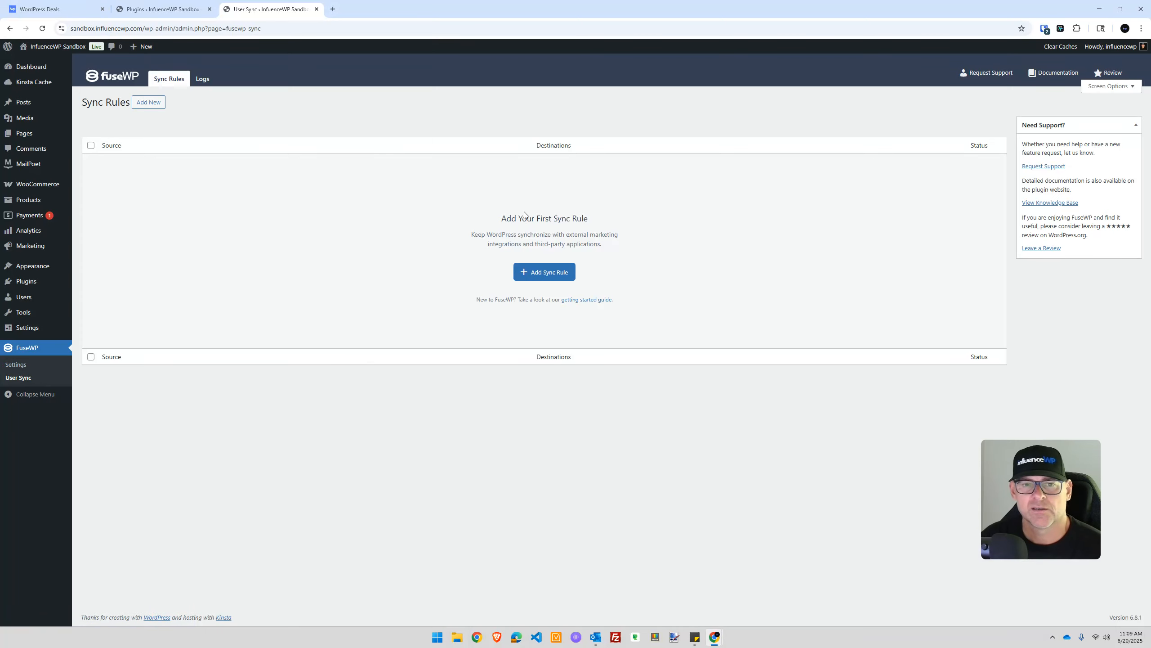
pyautogui.press('ctrl')
pyautogui.press('ctrl')
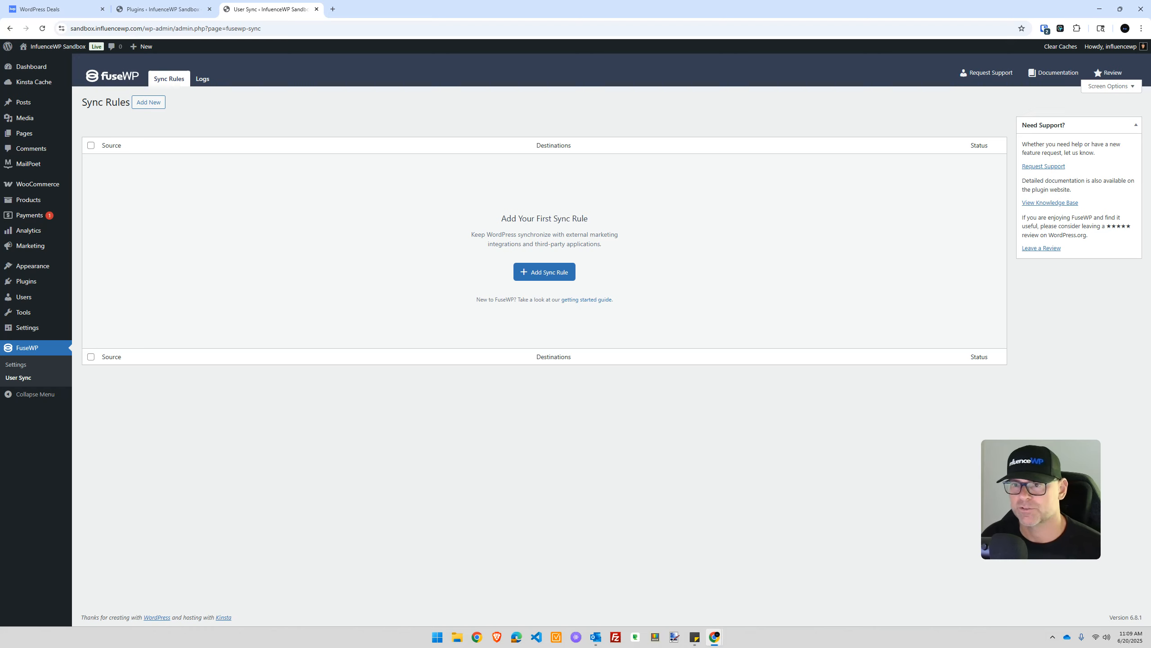
pyautogui.click(557, 272)
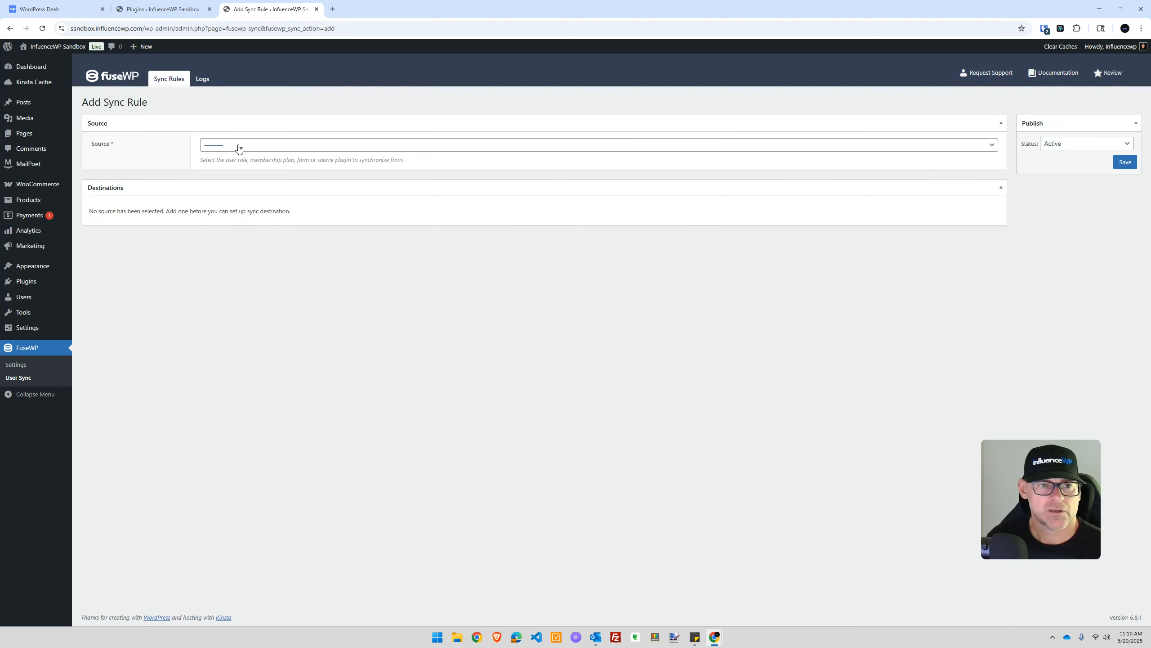
pyautogui.click(239, 145)
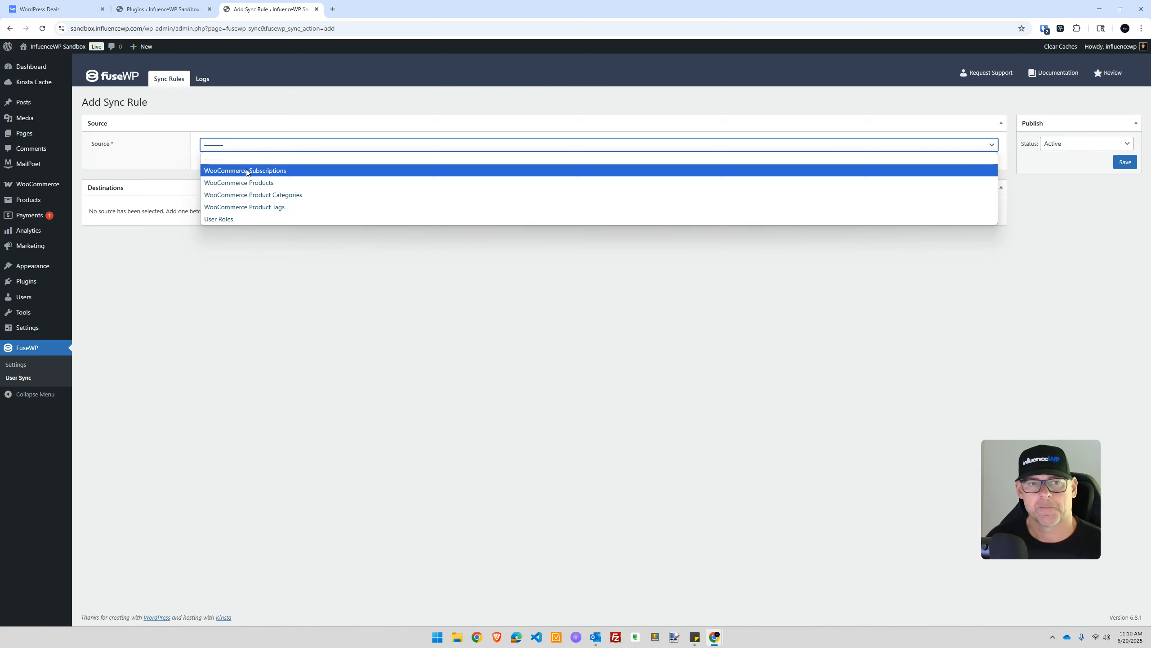
pyautogui.click(246, 170)
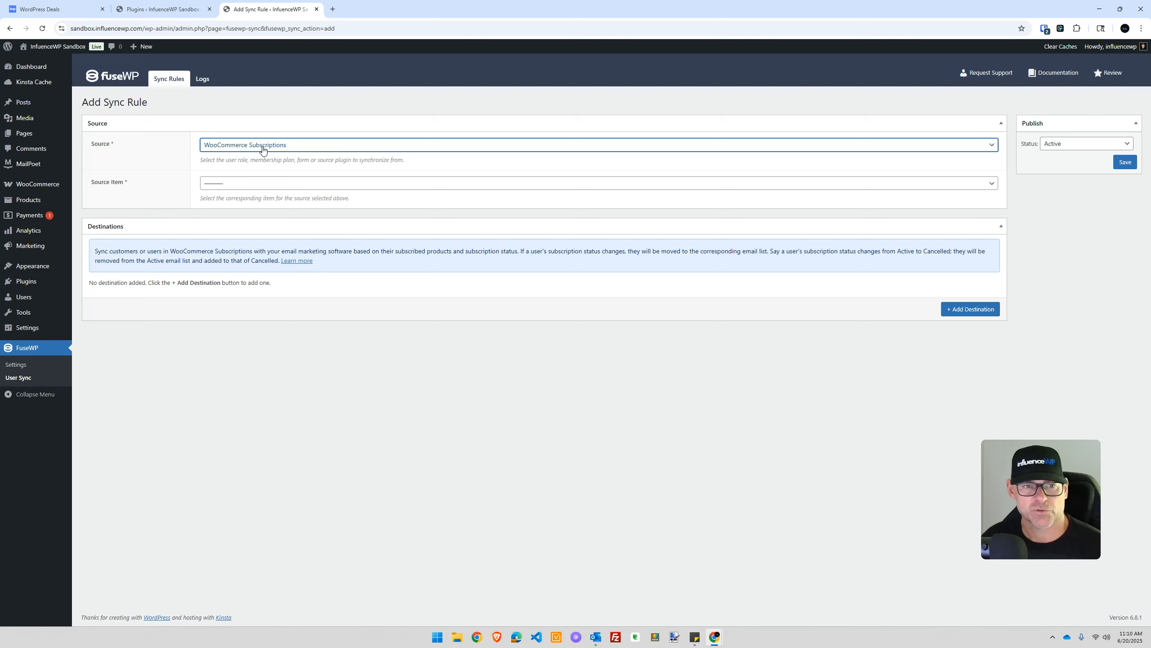
pyautogui.click(226, 184)
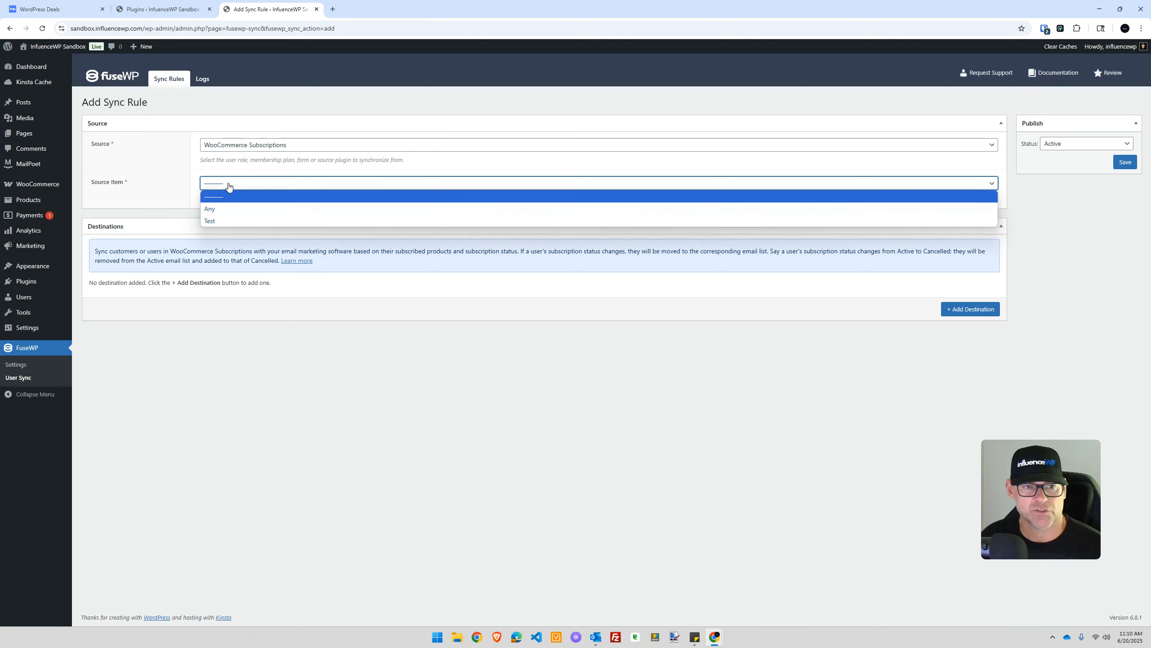
pyautogui.click(224, 221)
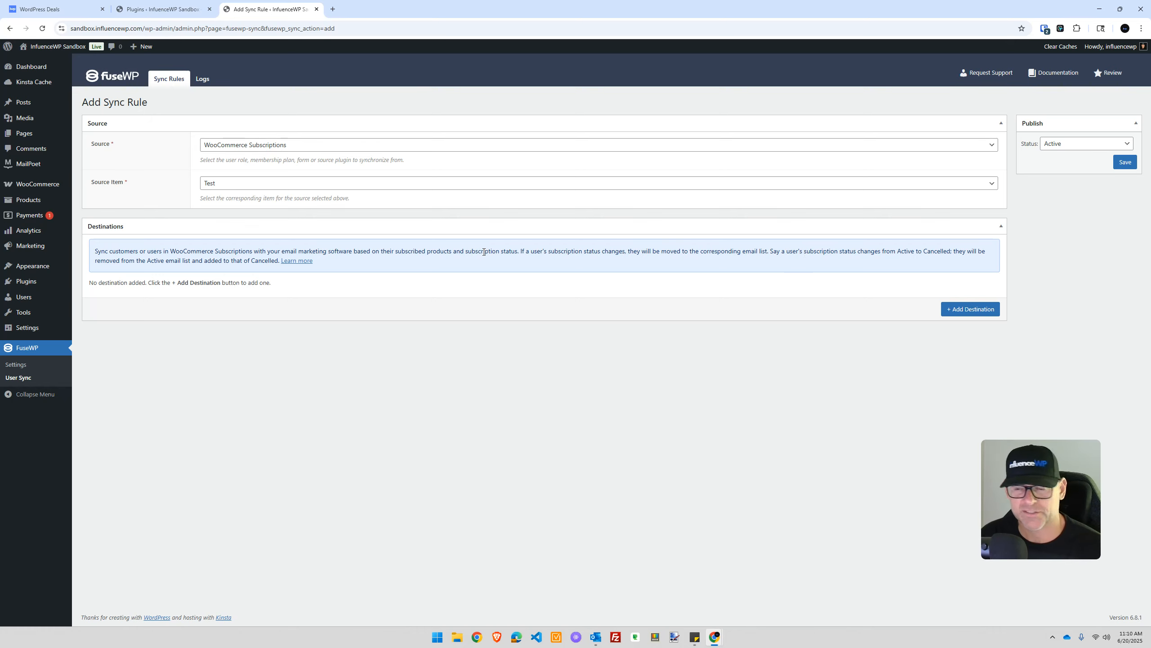
# Add a destination to the sync rule with Active subscription status and the MailPoet integration, and view its available lists
pyautogui.click(984, 310)
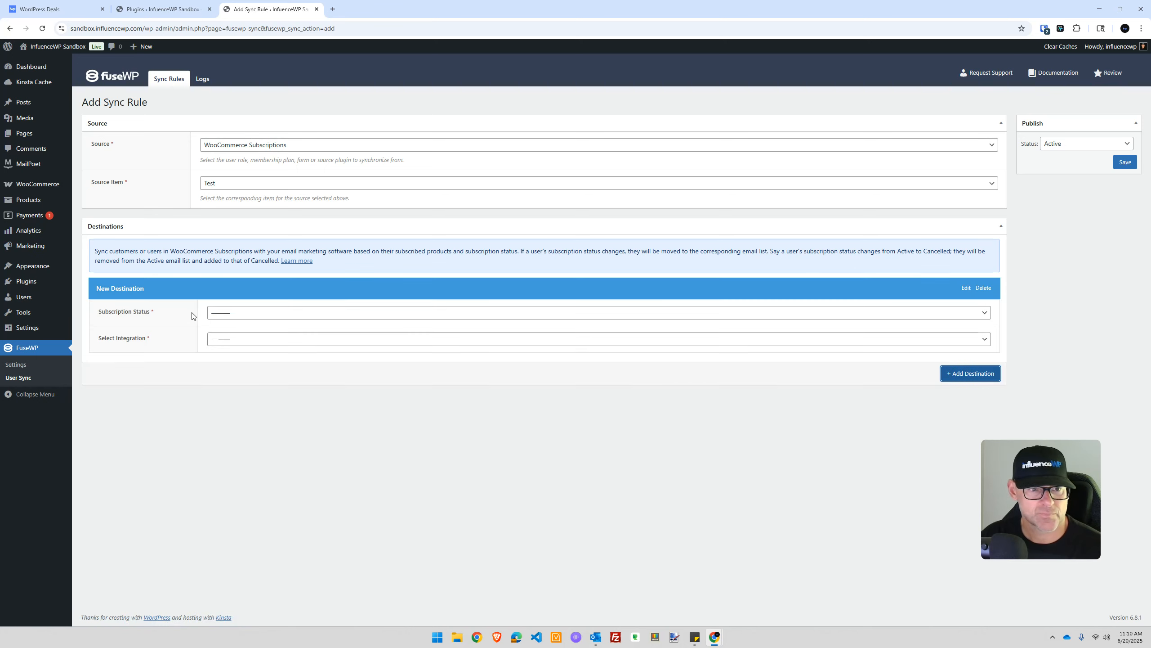
pyautogui.click(220, 314)
pyautogui.click(229, 365)
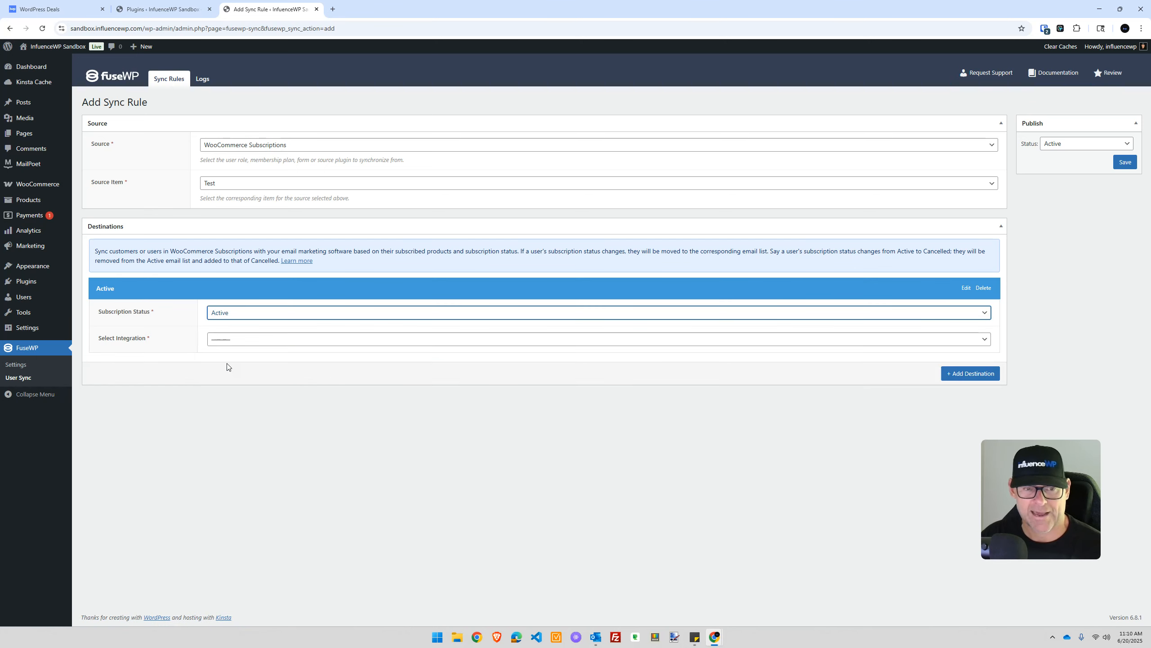
pyautogui.click(229, 341)
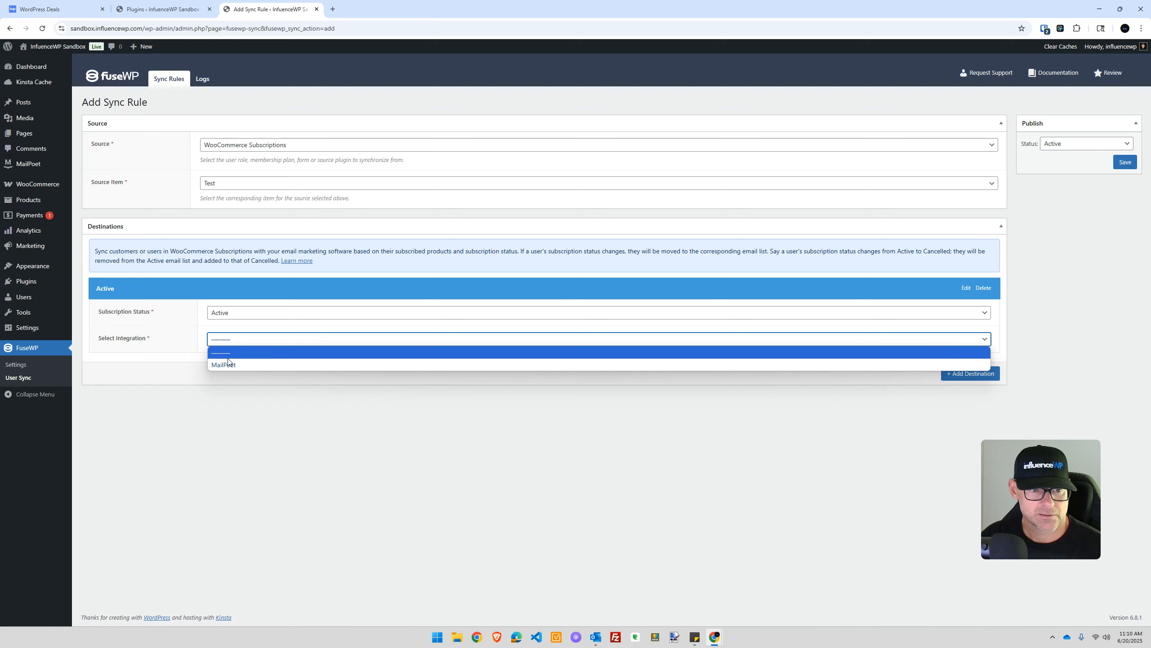
pyautogui.click(223, 365)
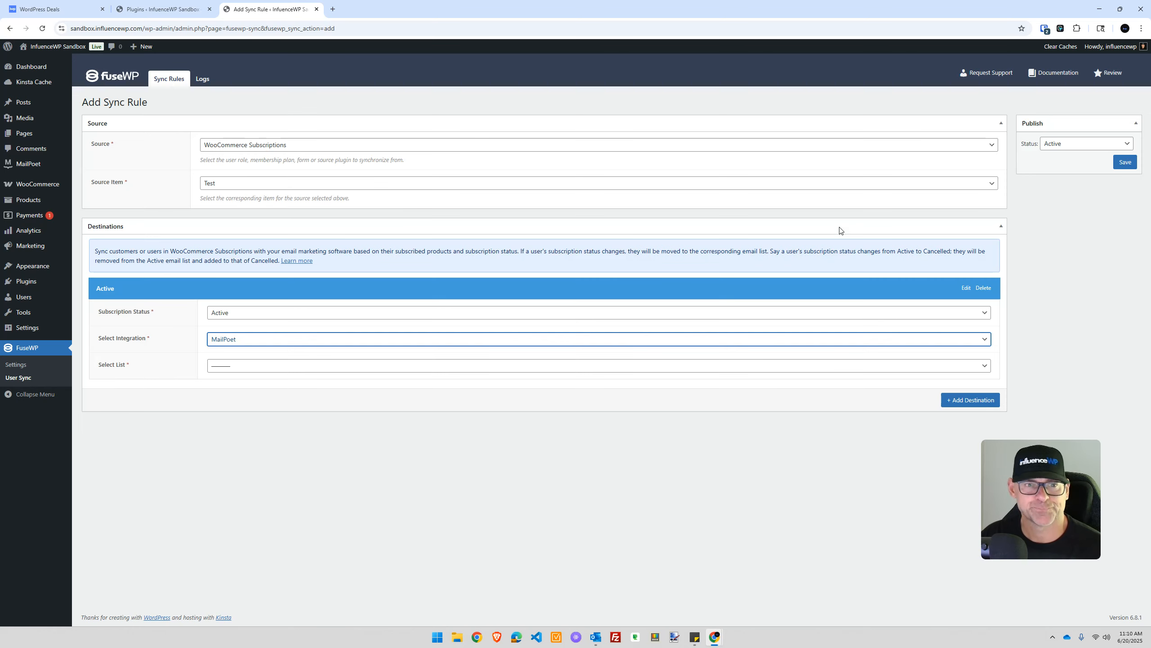
pyautogui.click(230, 364)
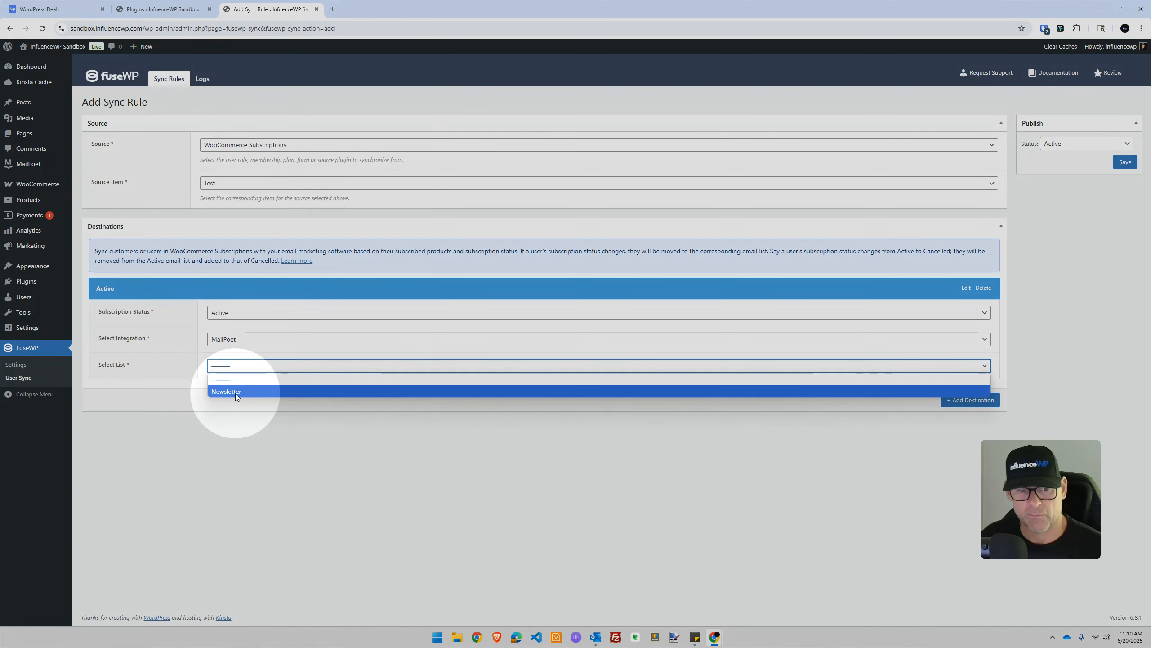
pyautogui.click(255, 472)
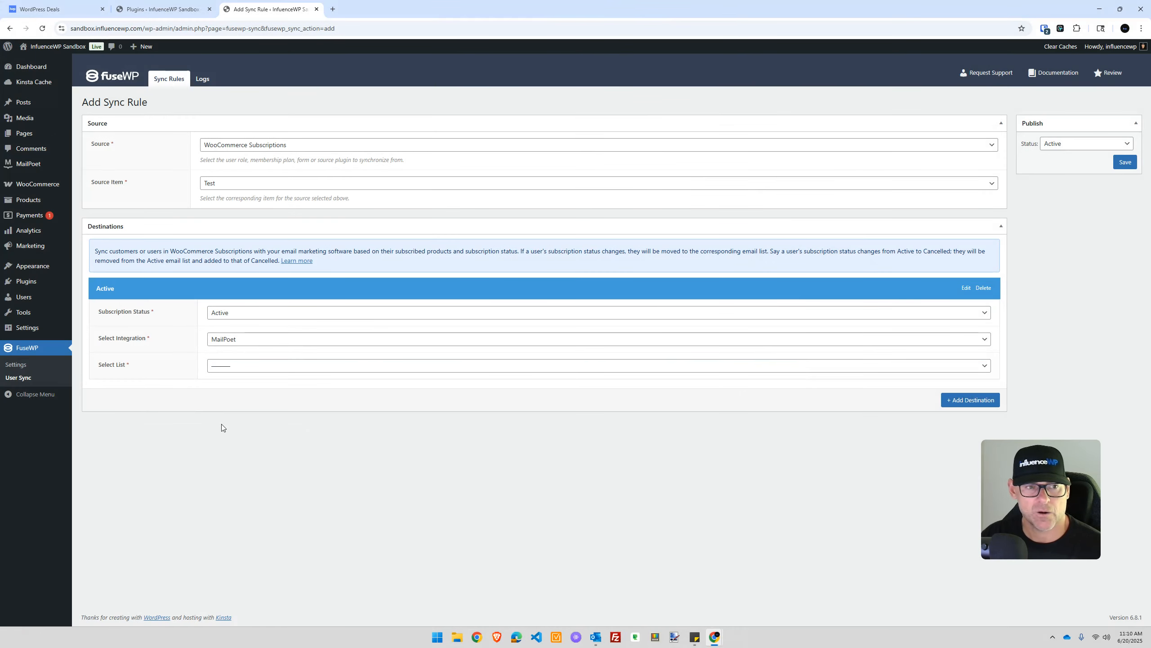
# Open MailPoet's lists separately from the sync rule and create a new list named IWP Onboard
pyautogui.moveTo(50, 189)
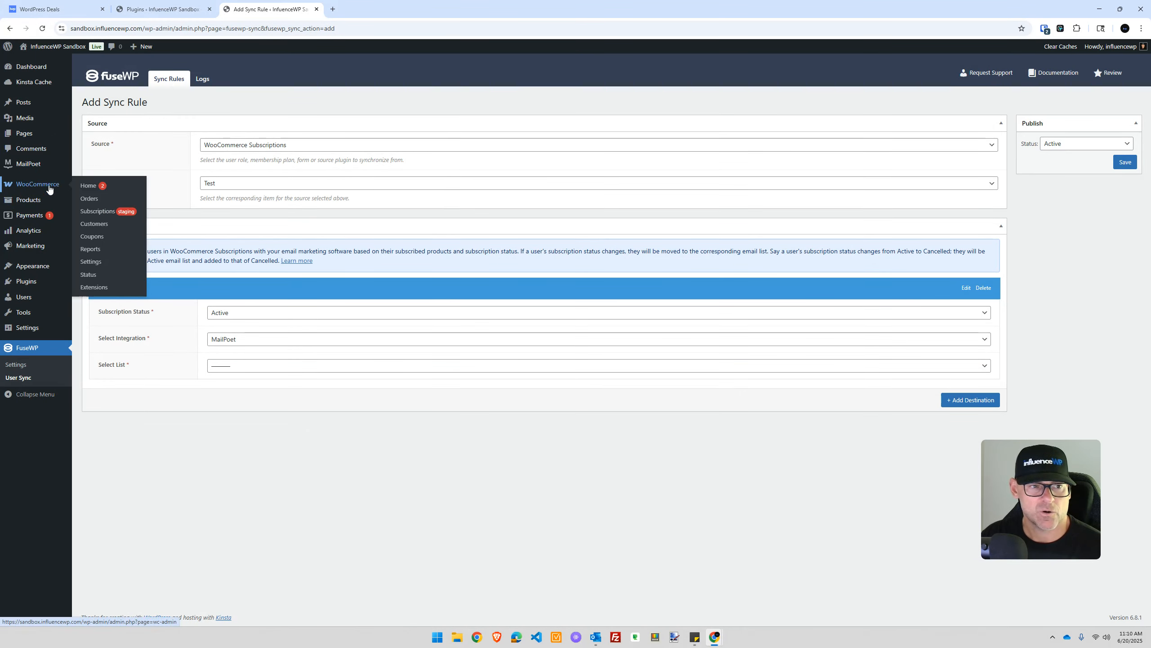
pyautogui.moveTo(43, 166)
pyautogui.rightClick(90, 232)
pyautogui.click(131, 239)
pyautogui.hotkey('ctrl', 'Tab')
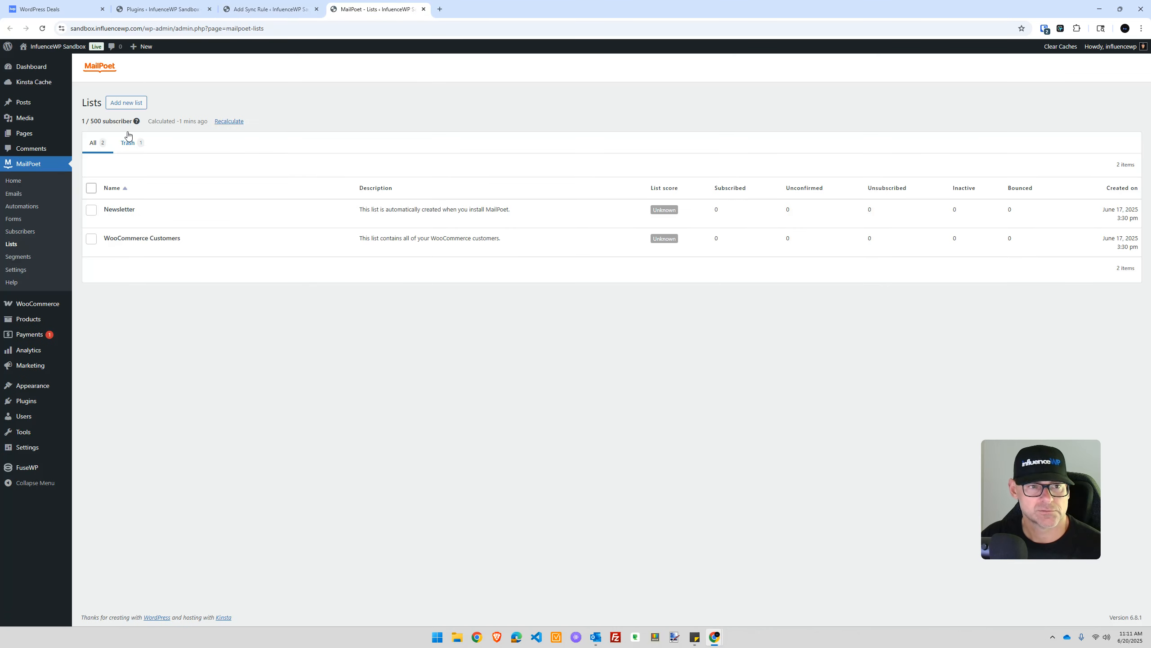
pyautogui.click(126, 102)
pyautogui.click(457, 168)
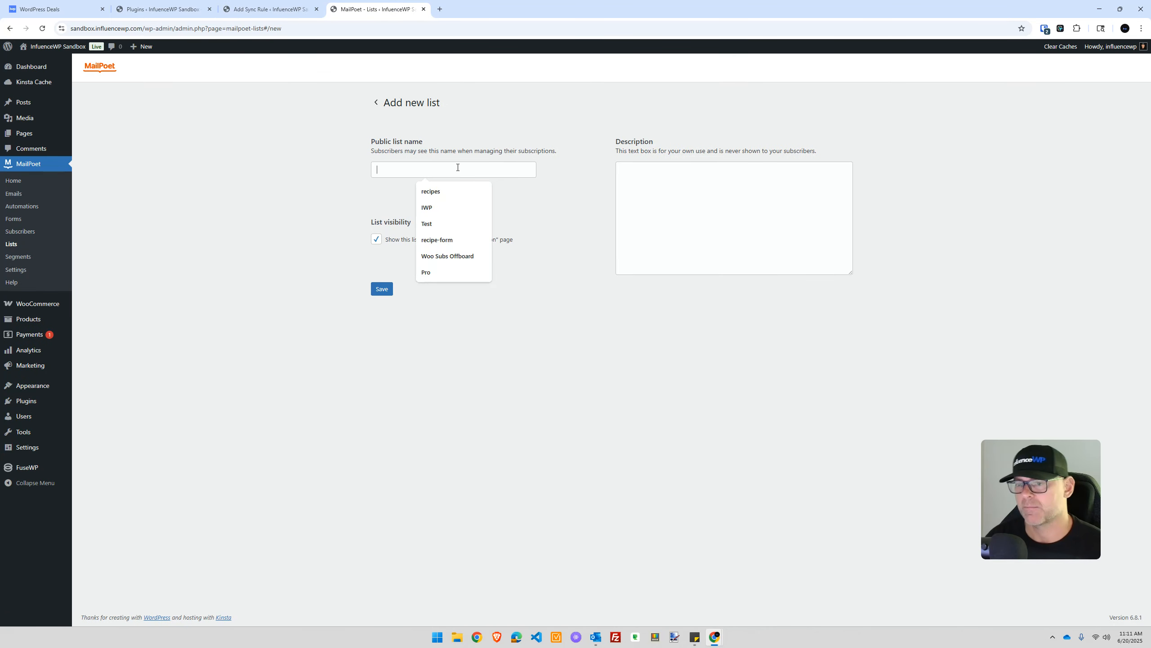
pyautogui.write('IWP Onboar')
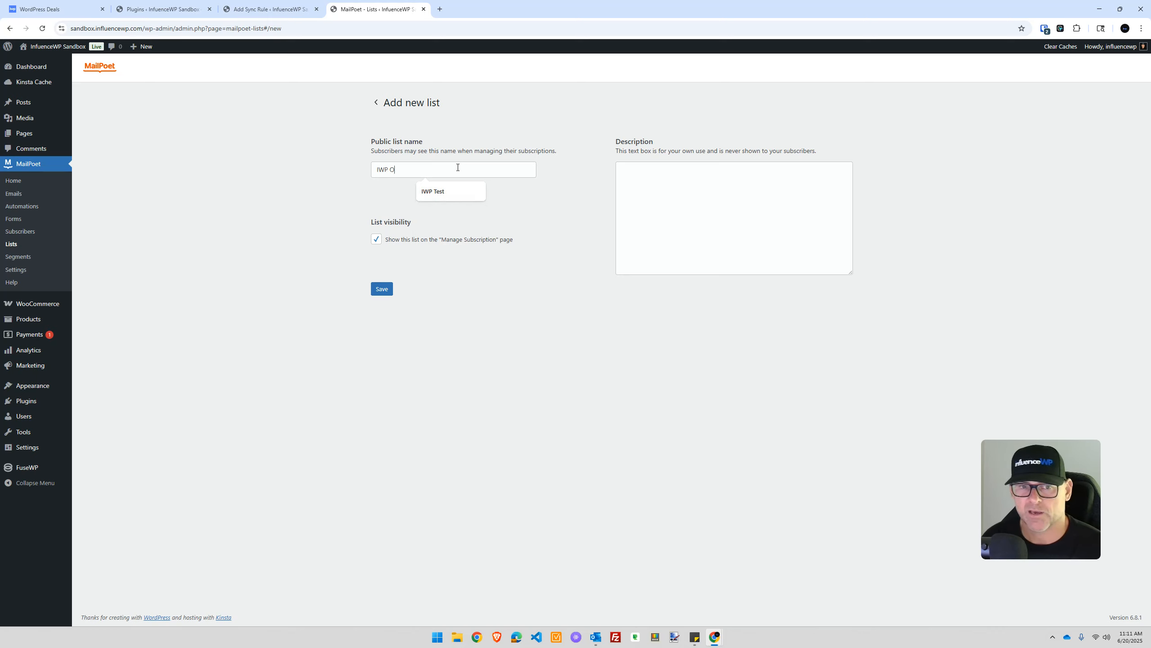
pyautogui.click(379, 291)
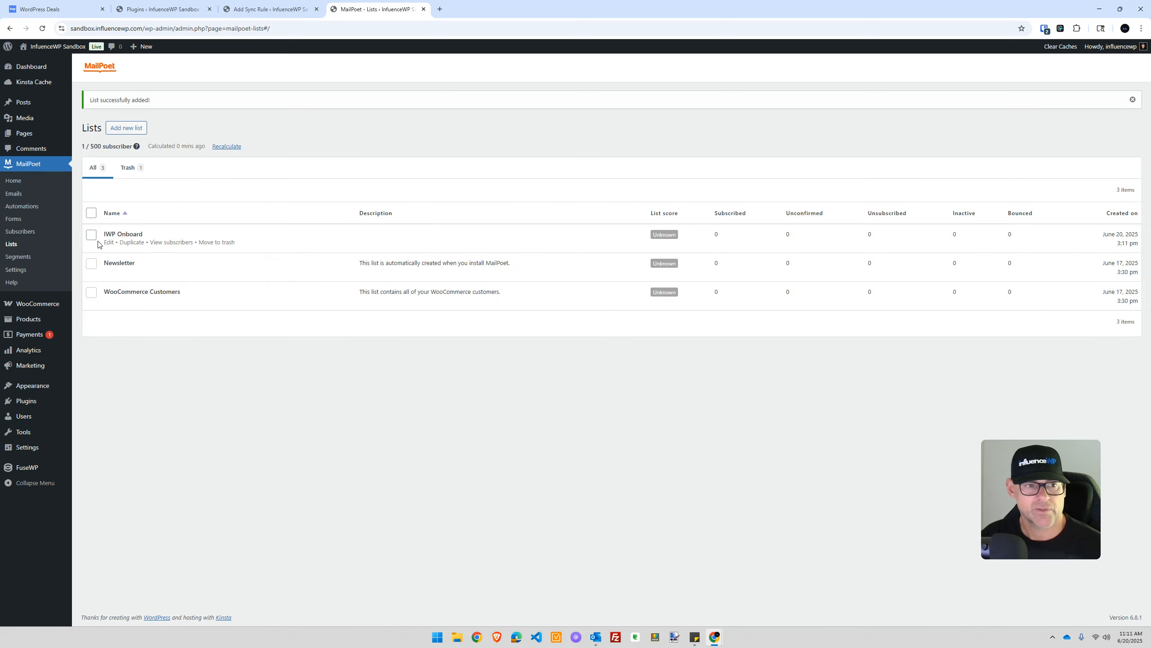
# Create a second MailPoet list named IWP Offboard
pyautogui.click(126, 127)
pyautogui.click(492, 193)
pyautogui.write('IWP Offboard')
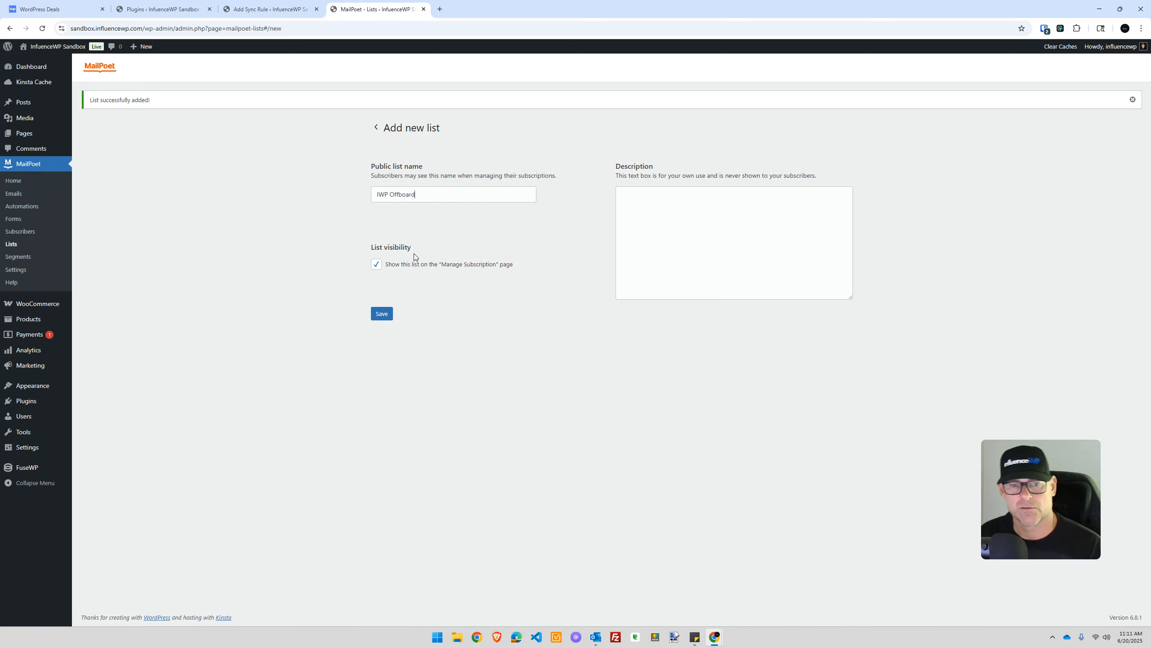
pyautogui.click(381, 315)
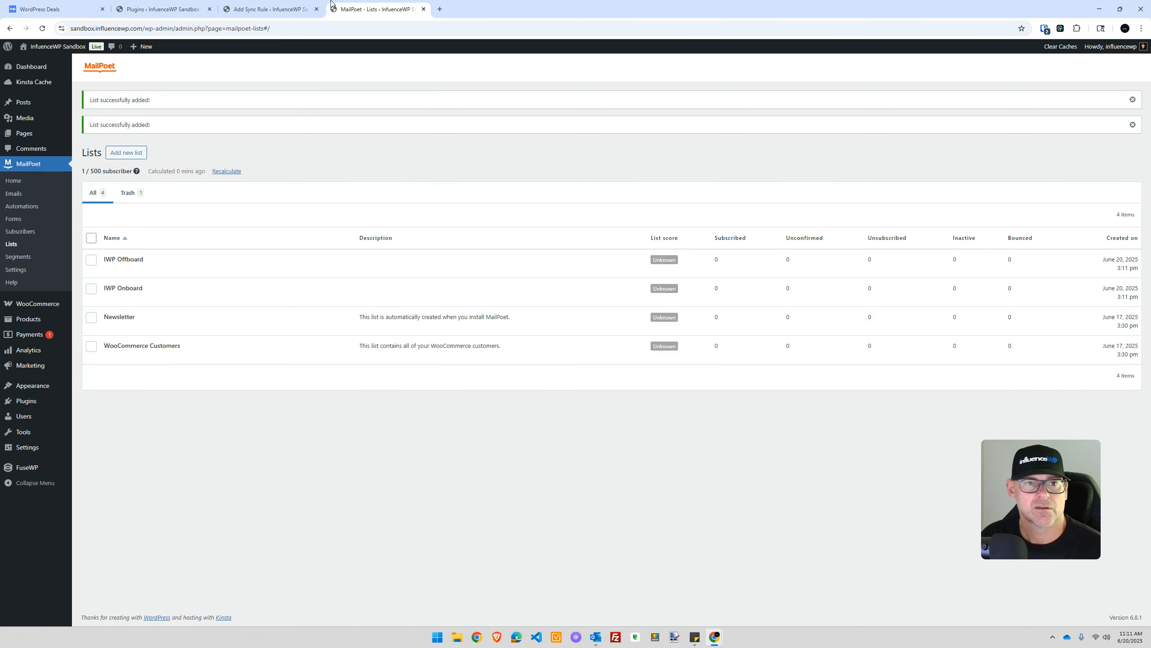
# Return to the unsaved sync rule, look for the new MailPoet lists in the Active destination, and try to save the rule
pyautogui.click(294, 8)
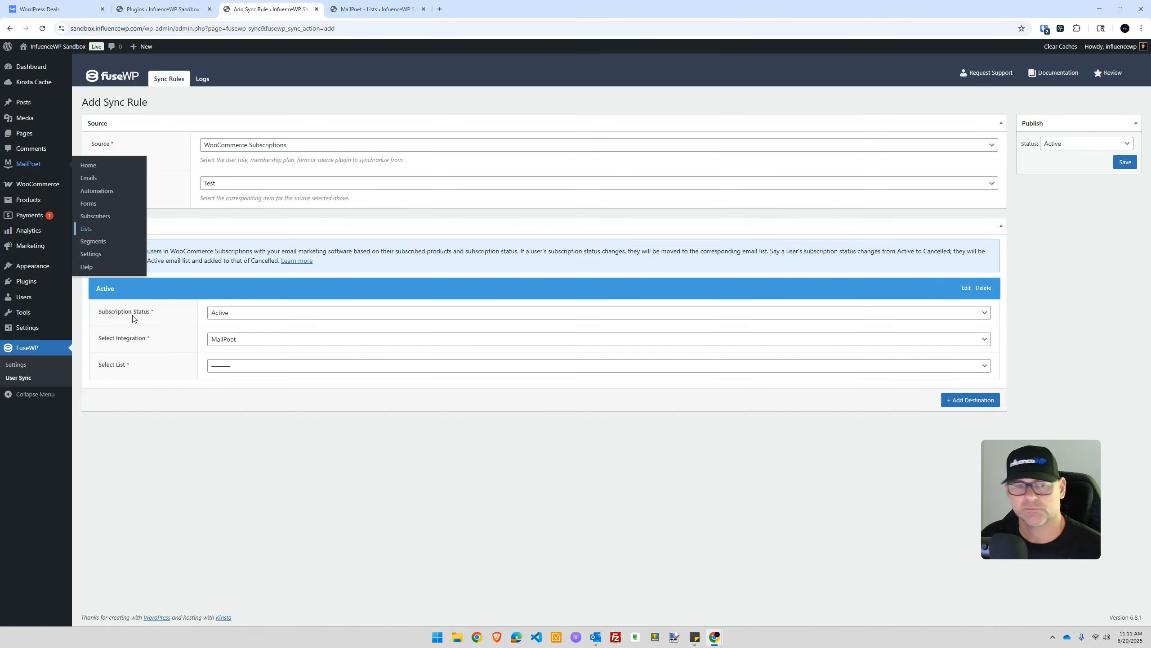
pyautogui.click(229, 366)
pyautogui.click(230, 367)
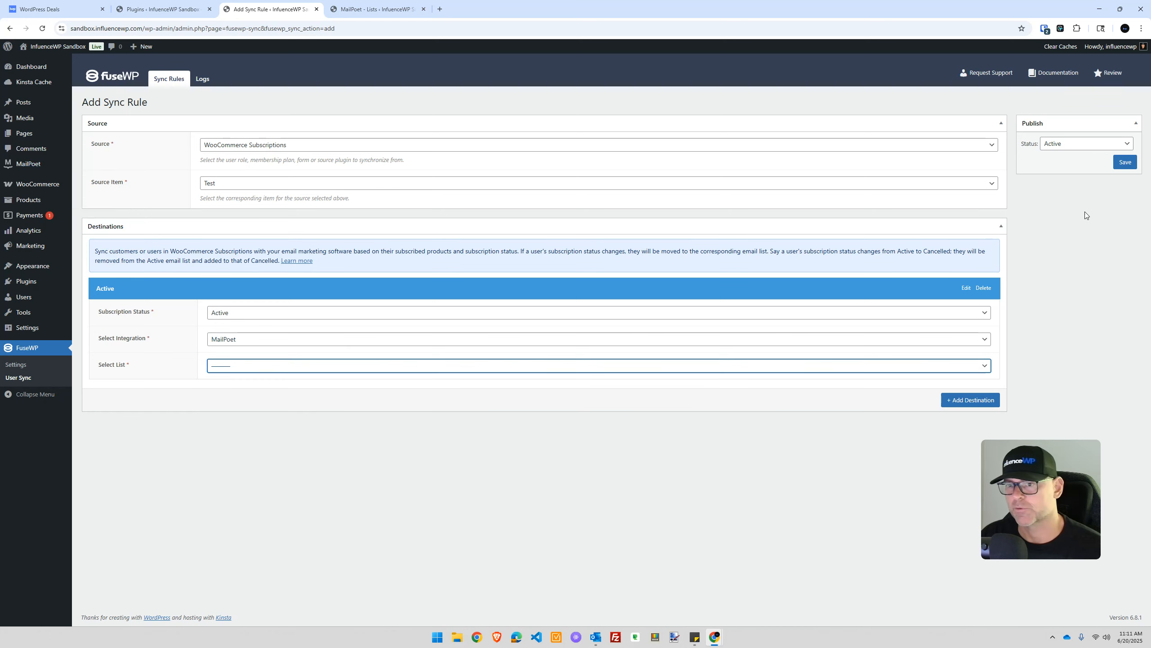
pyautogui.click(1124, 163)
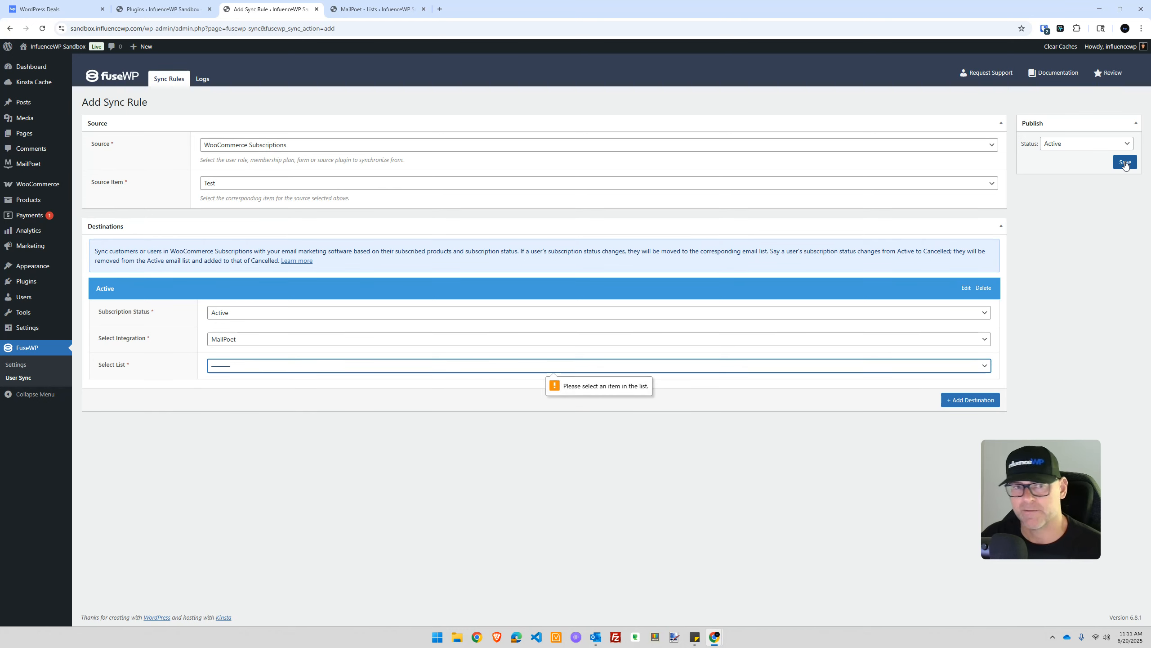
pyautogui.click(1125, 164)
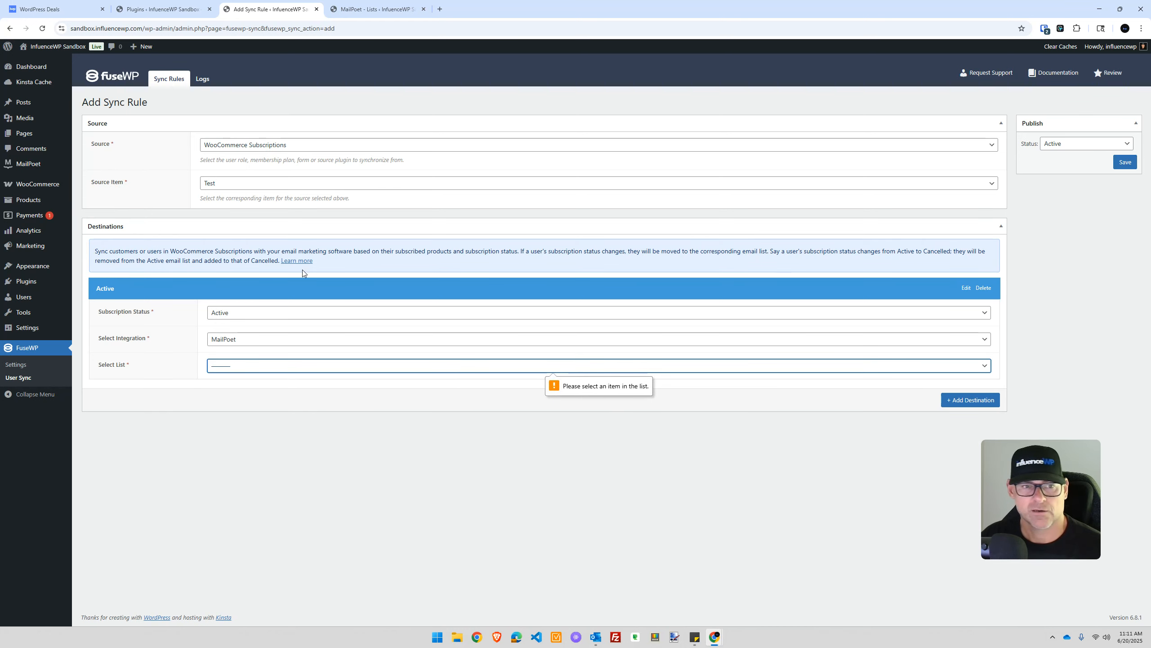
pyautogui.click(300, 366)
pyautogui.click(300, 372)
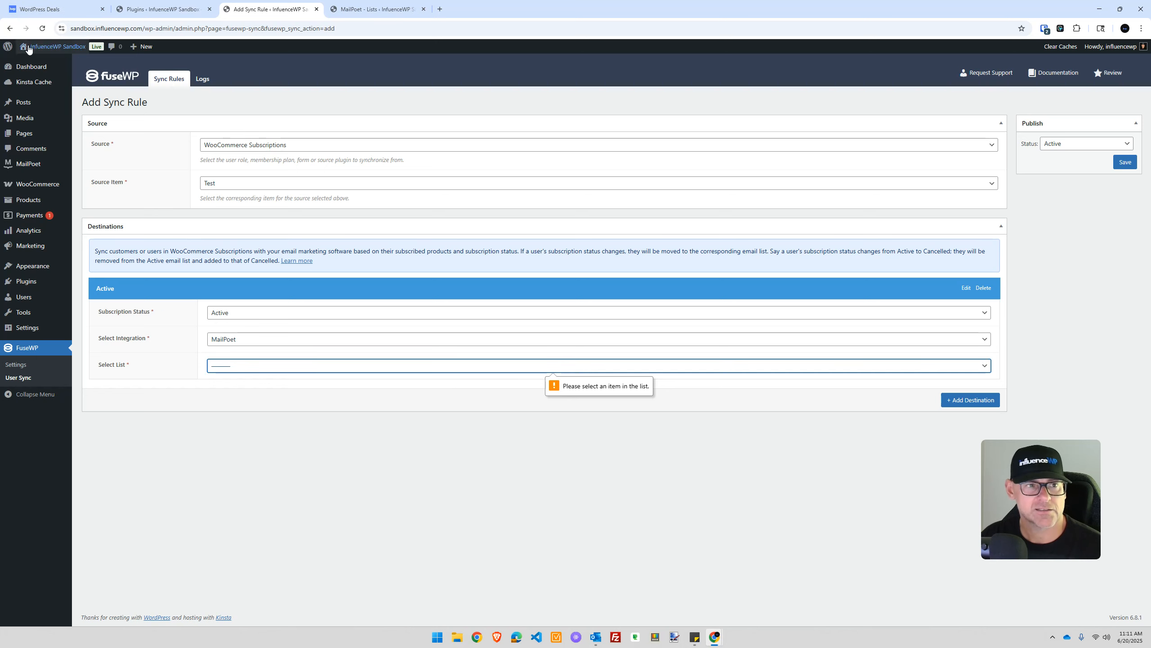
# Reload FuseWP and start the user sync rule over with WooCommerce Subscriptions as the source and Test as the source item
pyautogui.click(42, 28)
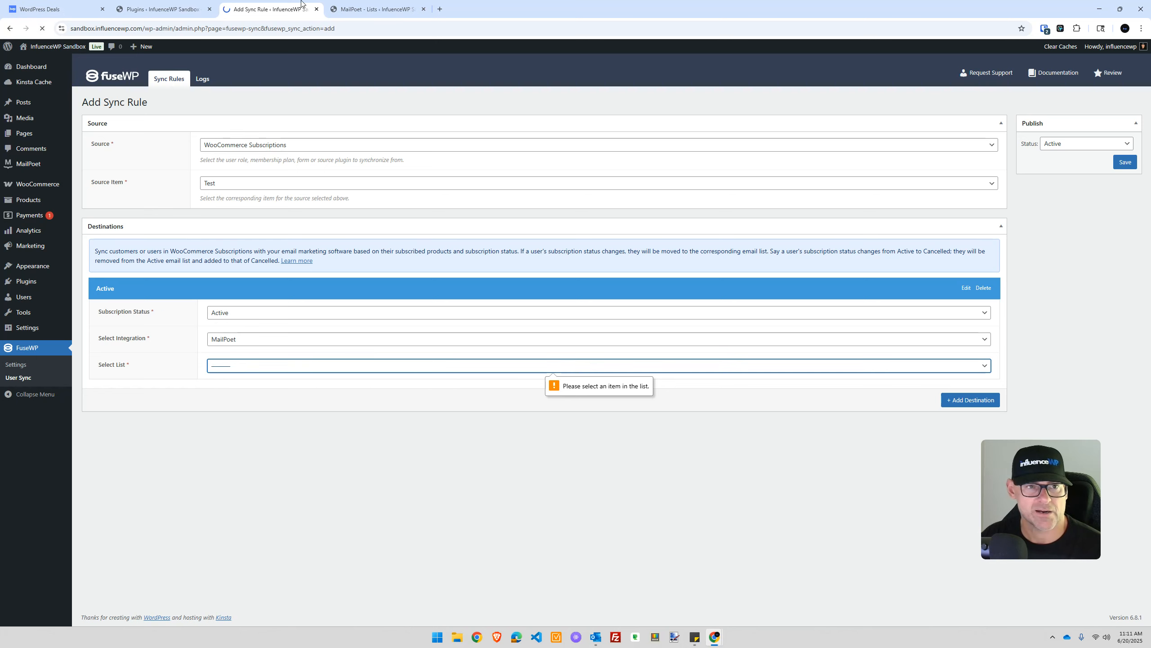
pyautogui.click(20, 363)
pyautogui.click(20, 378)
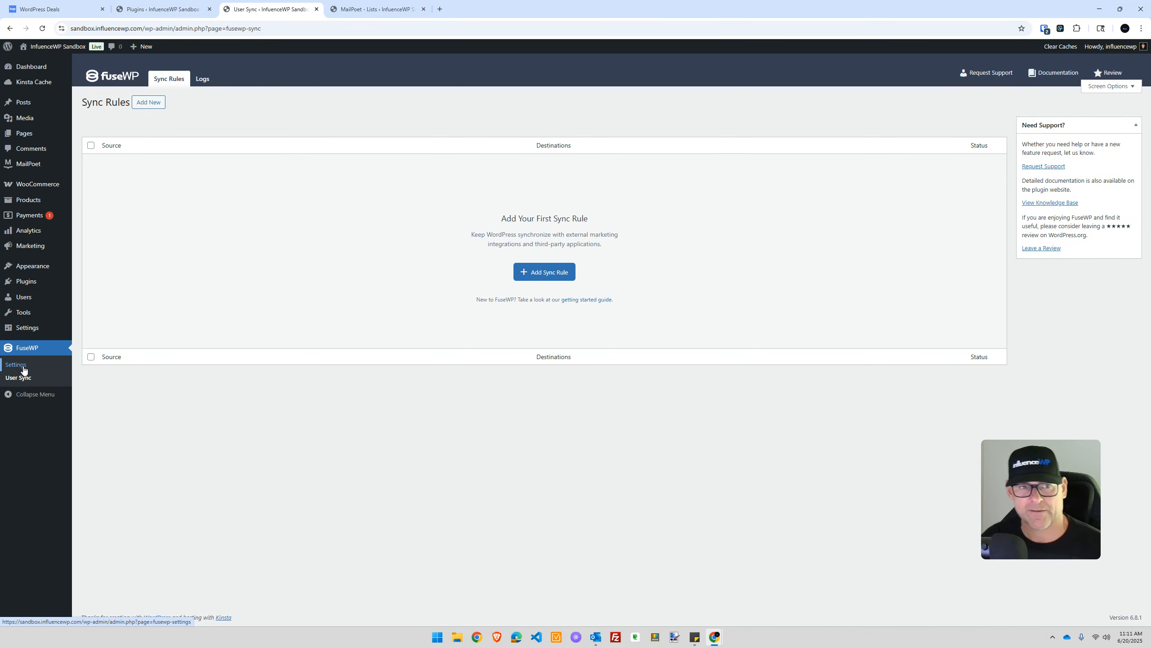
pyautogui.click(543, 273)
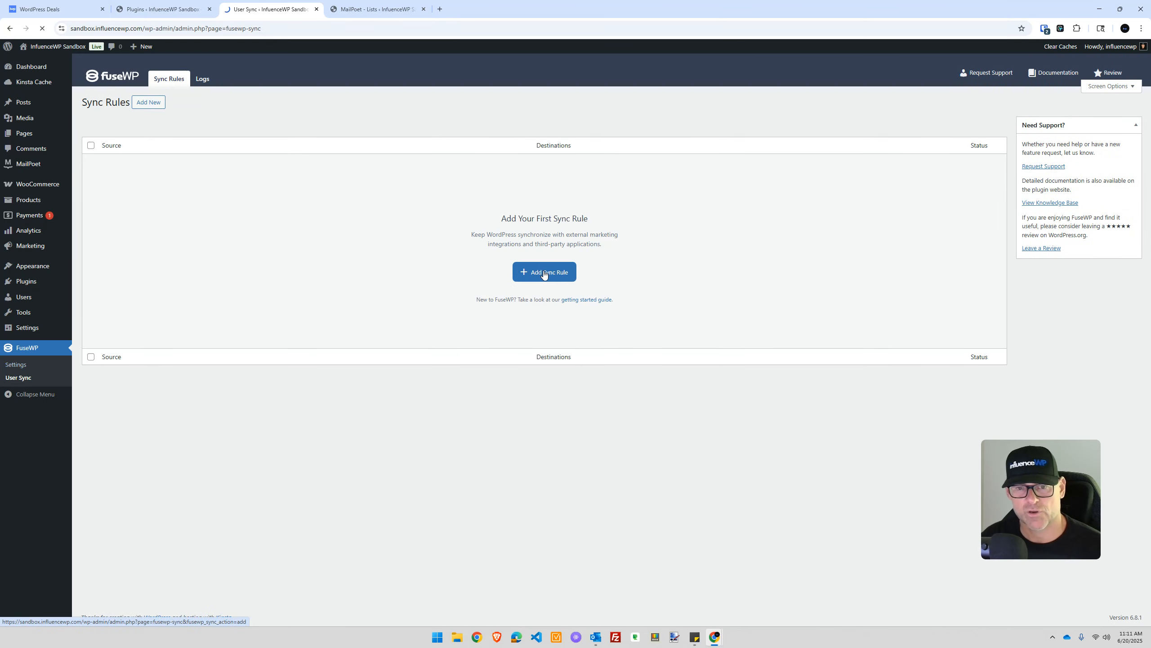
pyautogui.click(252, 150)
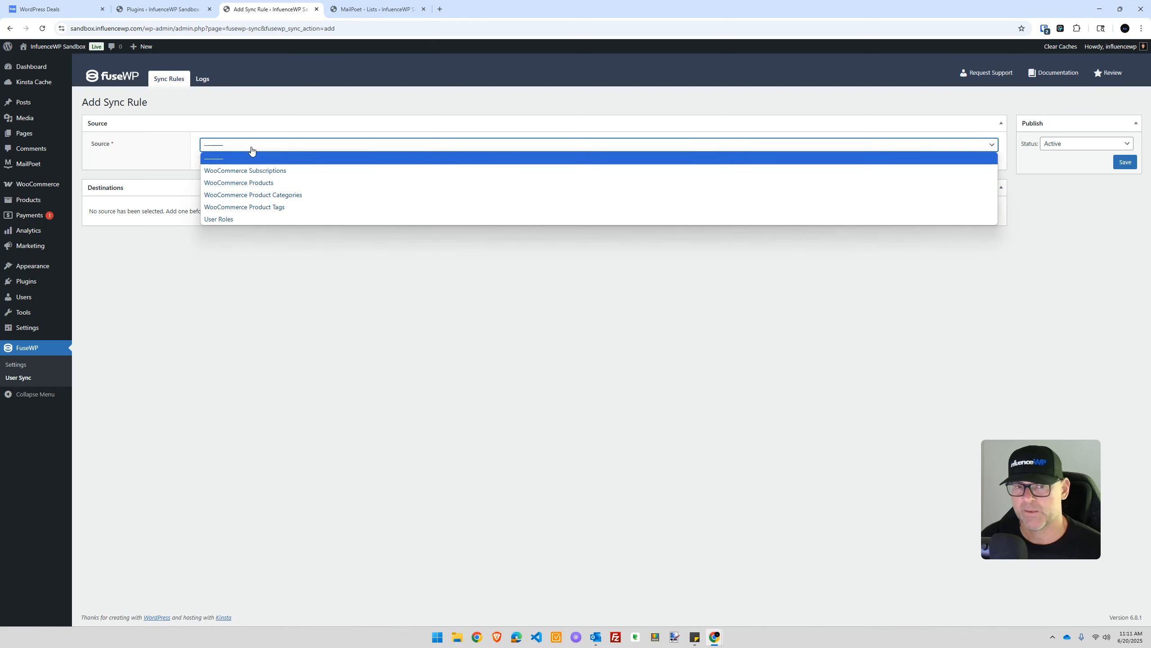
pyautogui.click(254, 172)
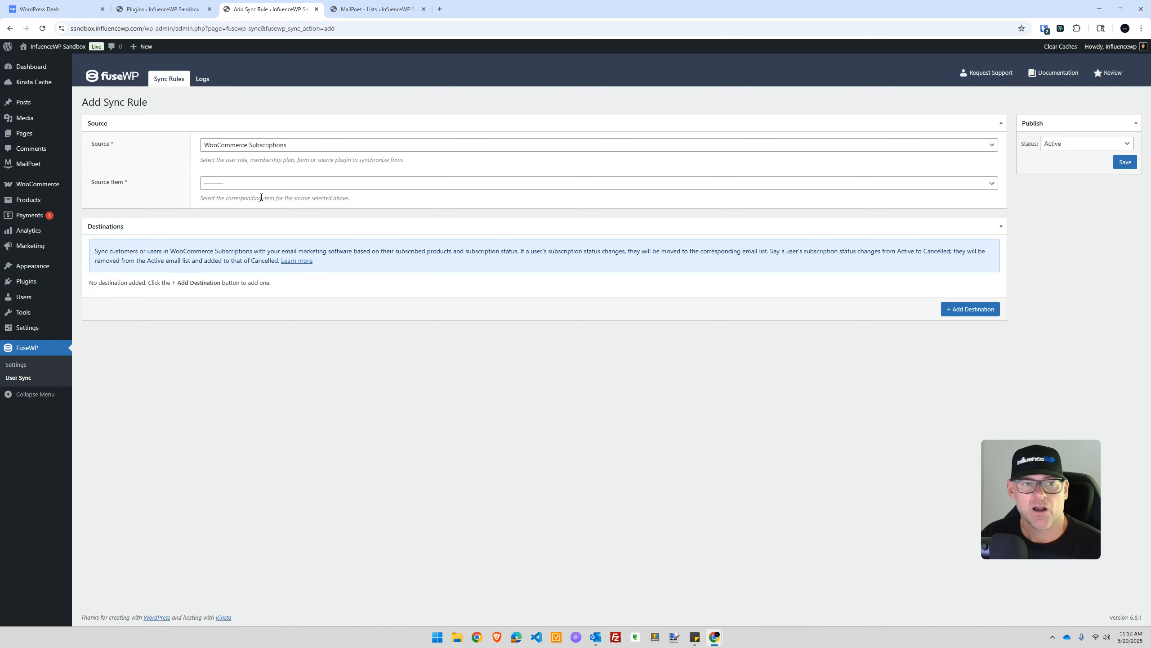
pyautogui.click(237, 183)
pyautogui.click(226, 221)
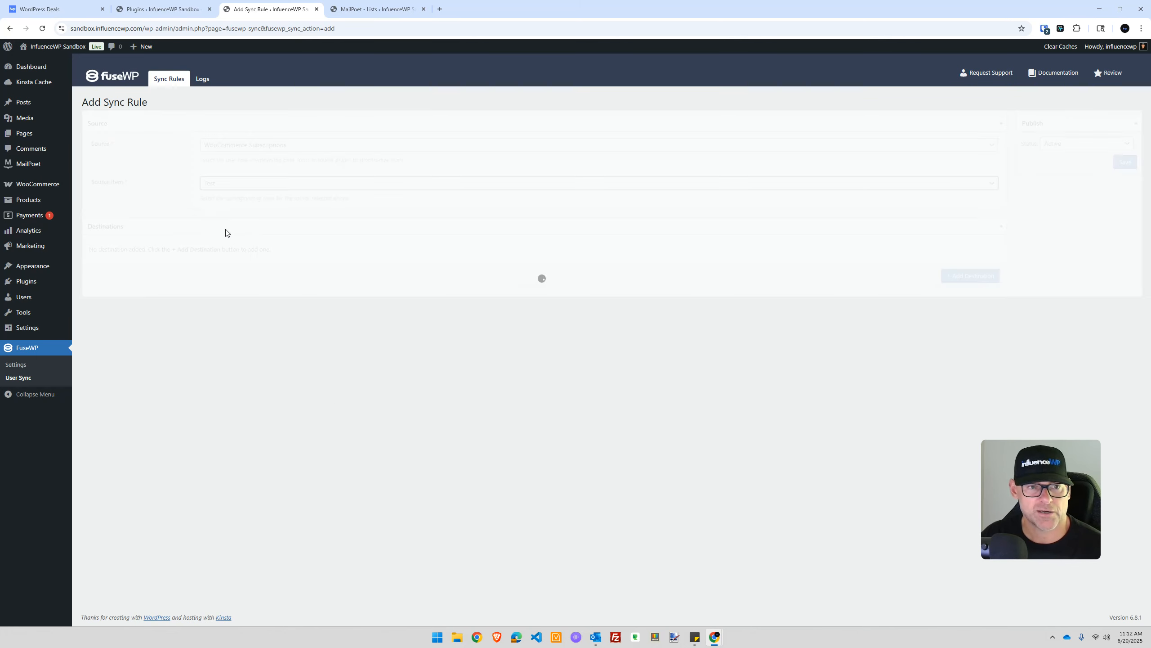
# Add a destination for Active subscriptions that uses the MailPoet integration and the IWP Onboard list
pyautogui.click(961, 313)
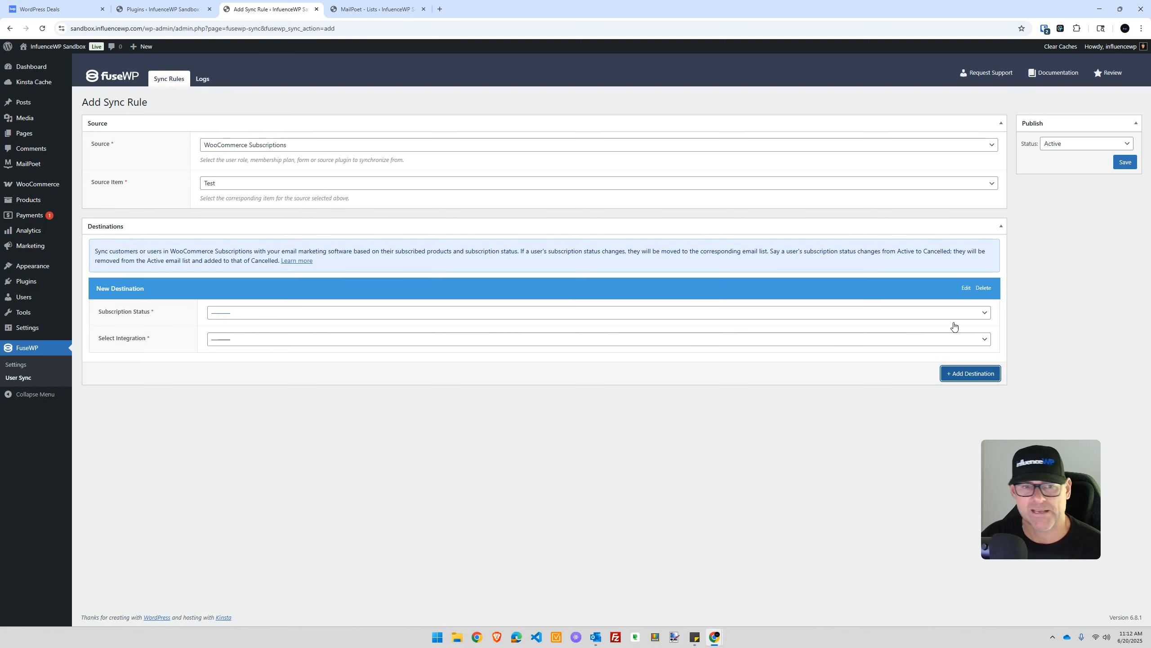
pyautogui.click(263, 312)
pyautogui.click(222, 363)
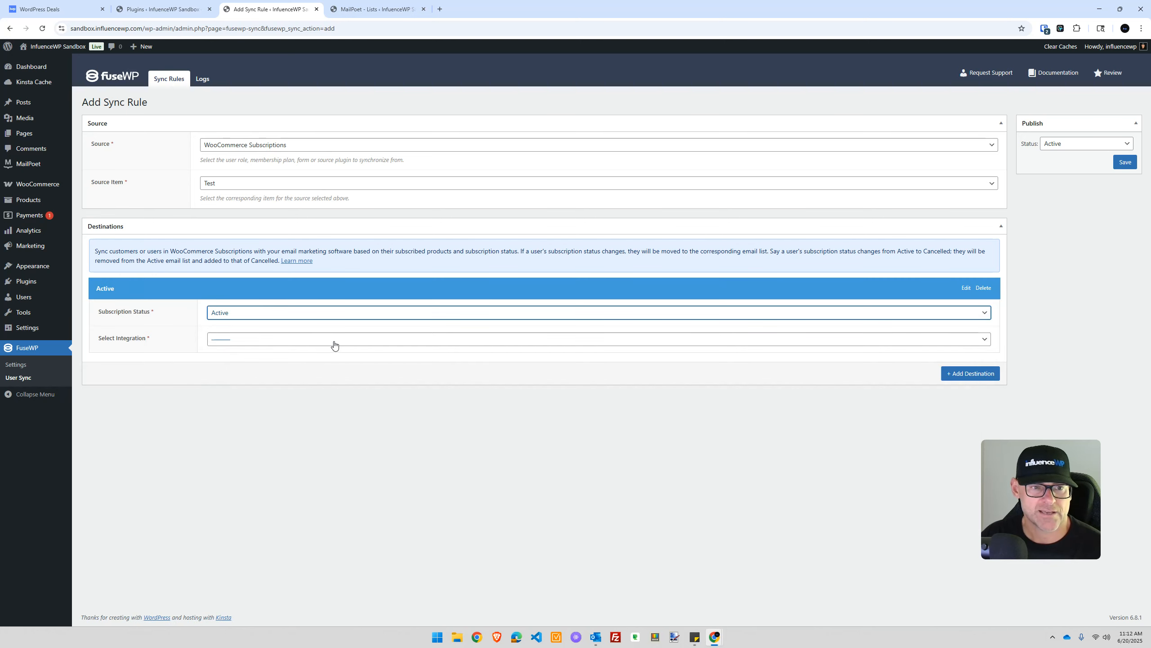
pyautogui.click(256, 340)
pyautogui.click(257, 365)
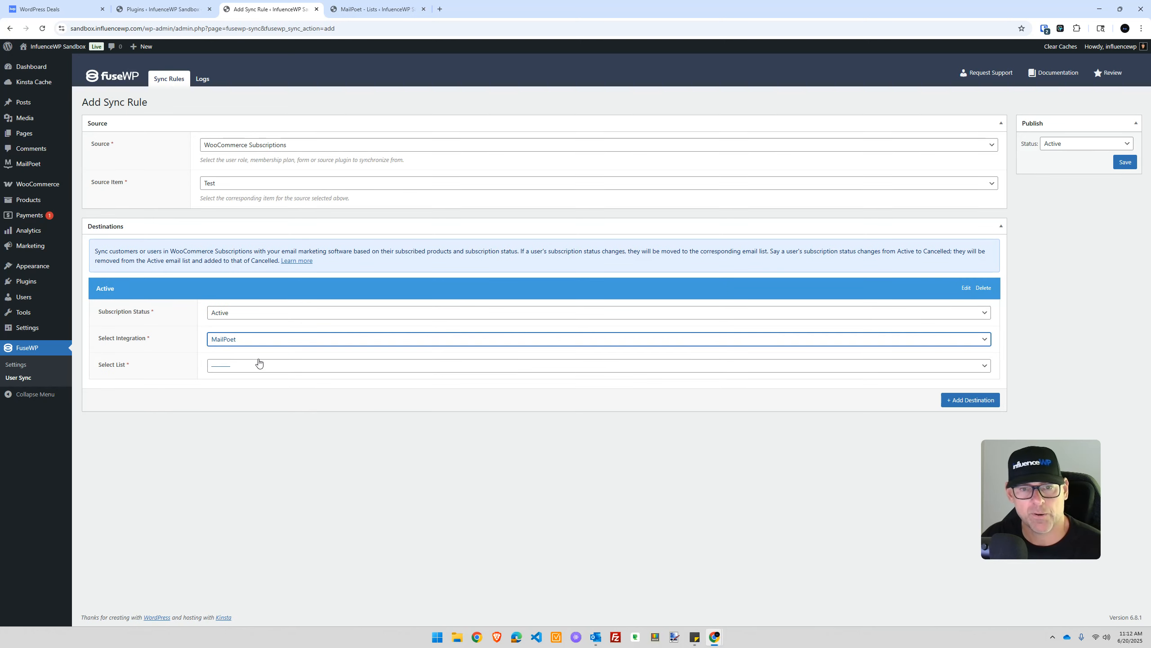
pyautogui.click(259, 364)
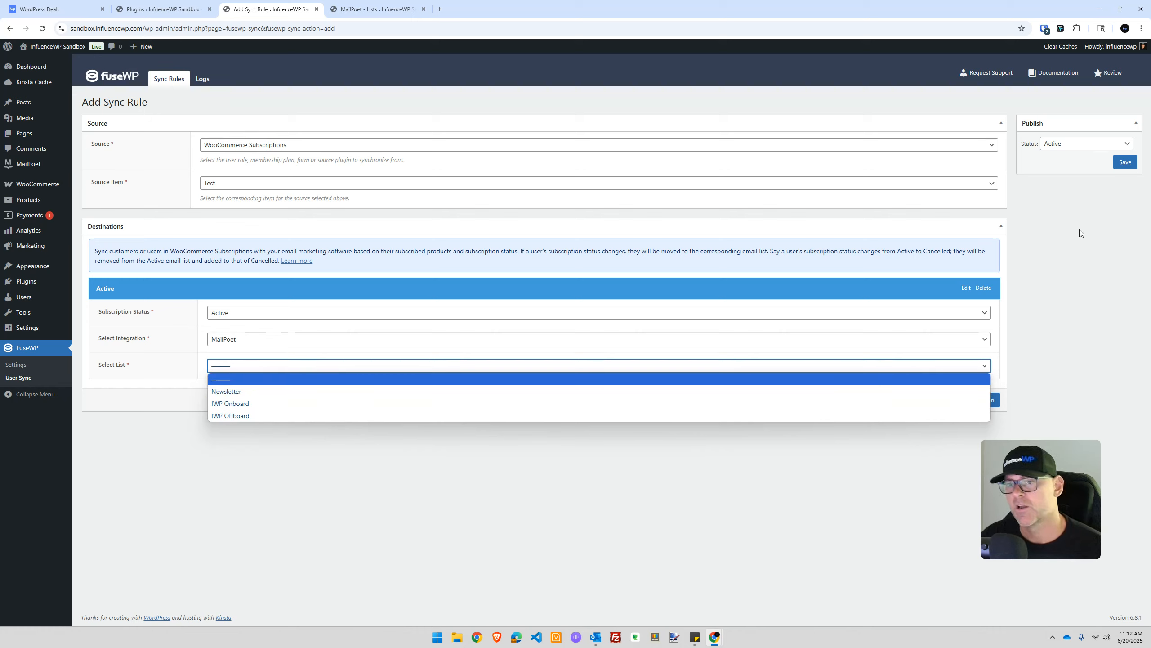
pyautogui.click(1081, 195)
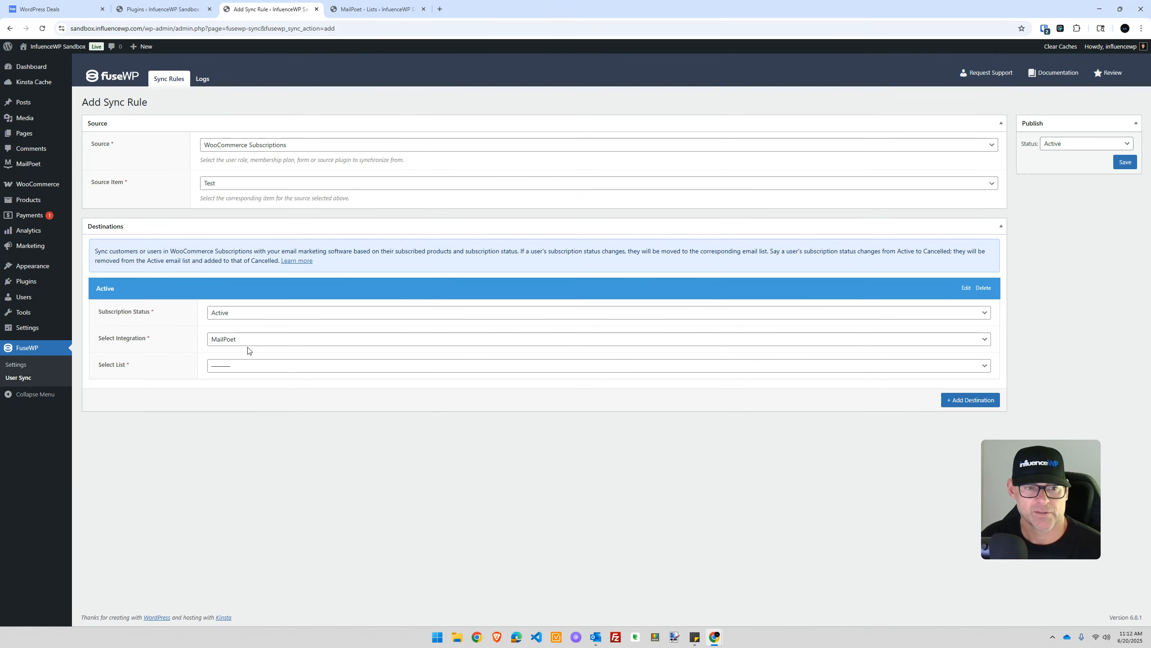
pyautogui.click(248, 366)
pyautogui.click(246, 403)
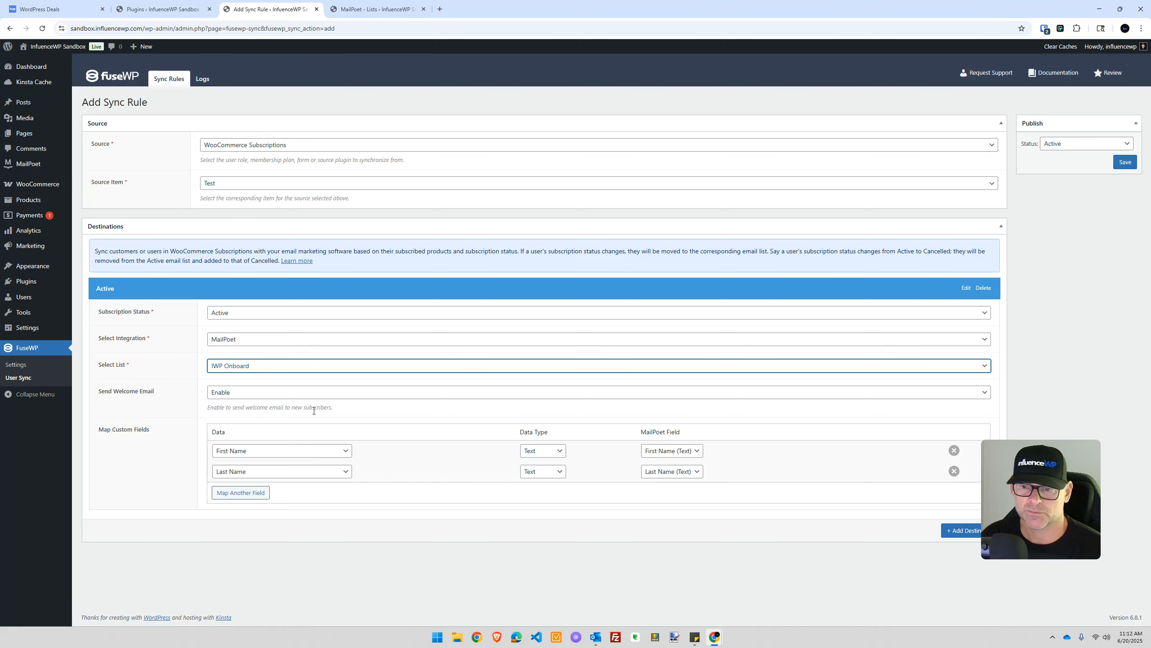
# Check the Send Welcome Email options, search the FuseWP documentation page for "welcome", and open the article on connecting WordPress to MailPoet
pyautogui.click(272, 394)
pyautogui.click(271, 396)
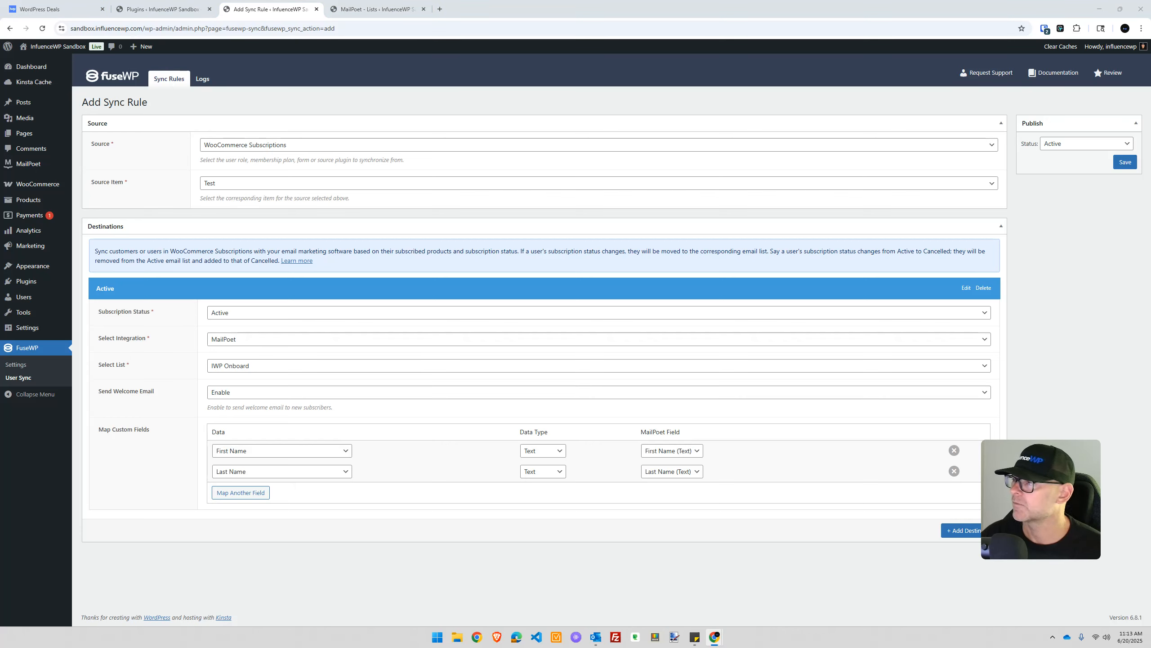
pyautogui.moveTo(584, 1); pyautogui.dragTo(573, 9)
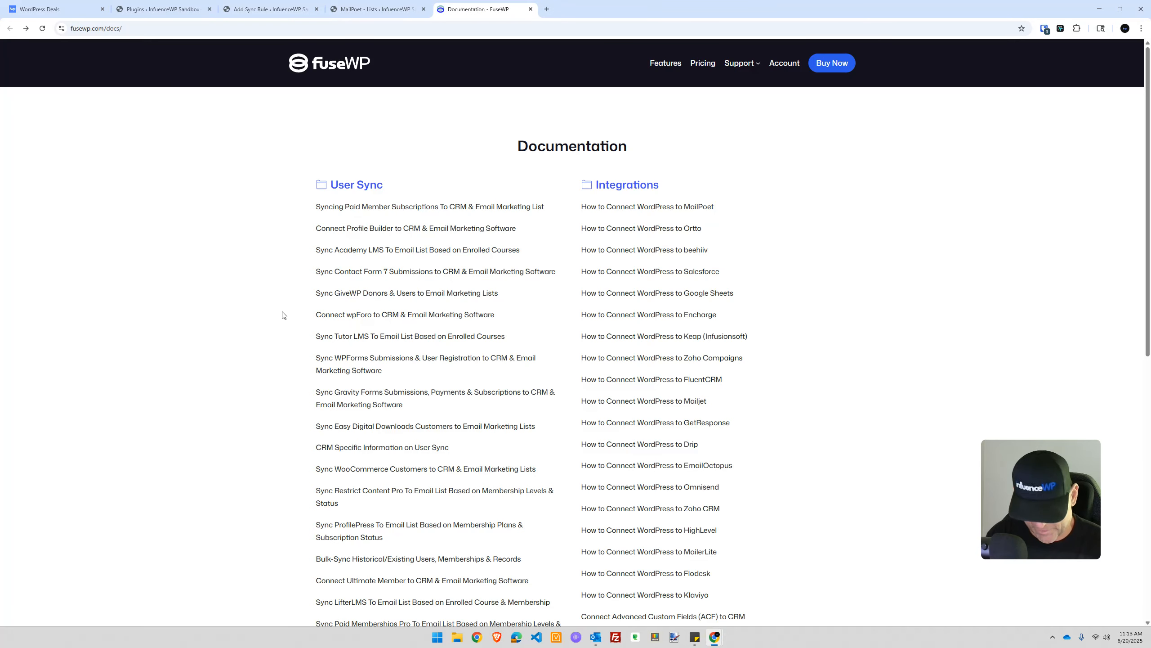
pyautogui.hotkey('ctrl', 'f')
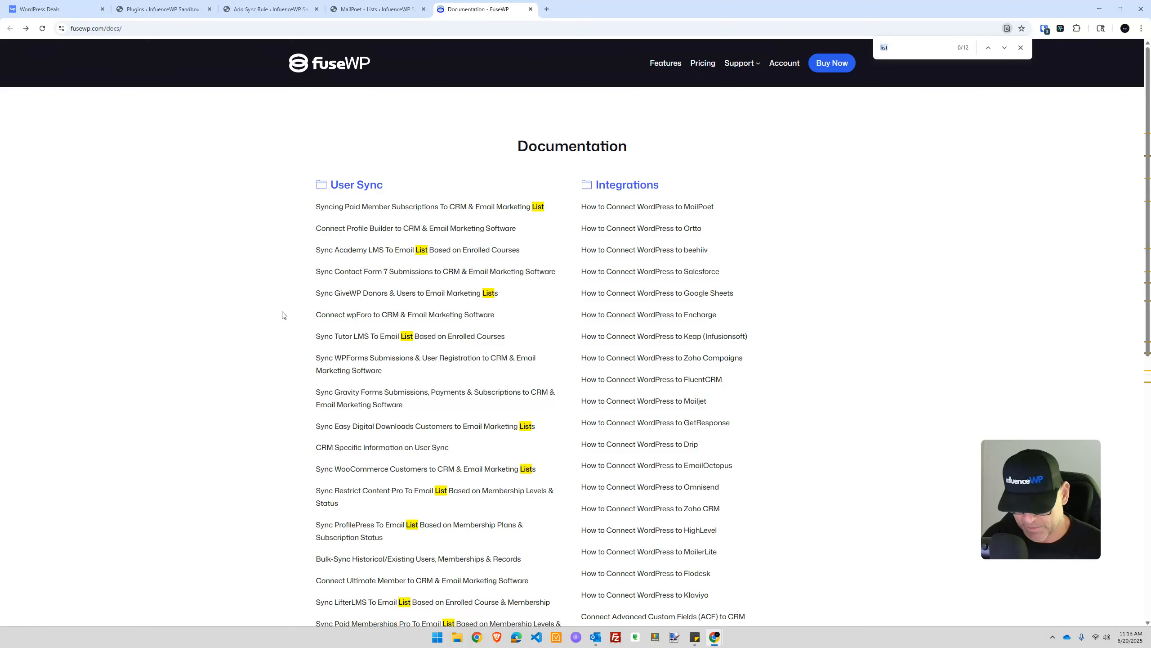
pyautogui.write('welcome')
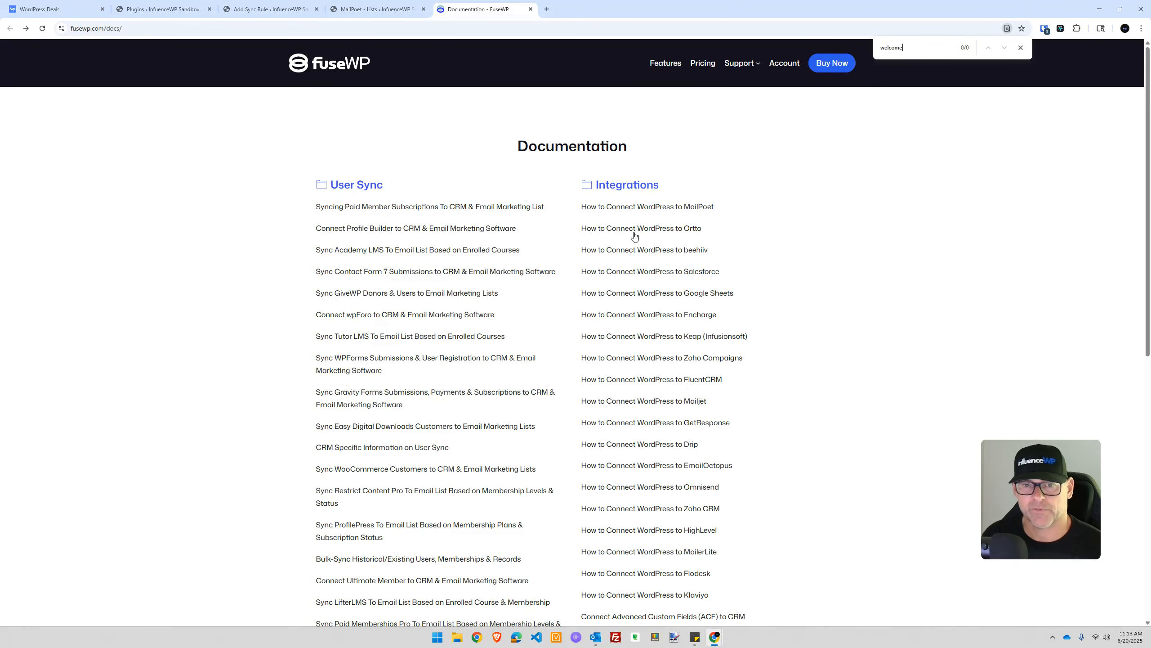
pyautogui.click(658, 209)
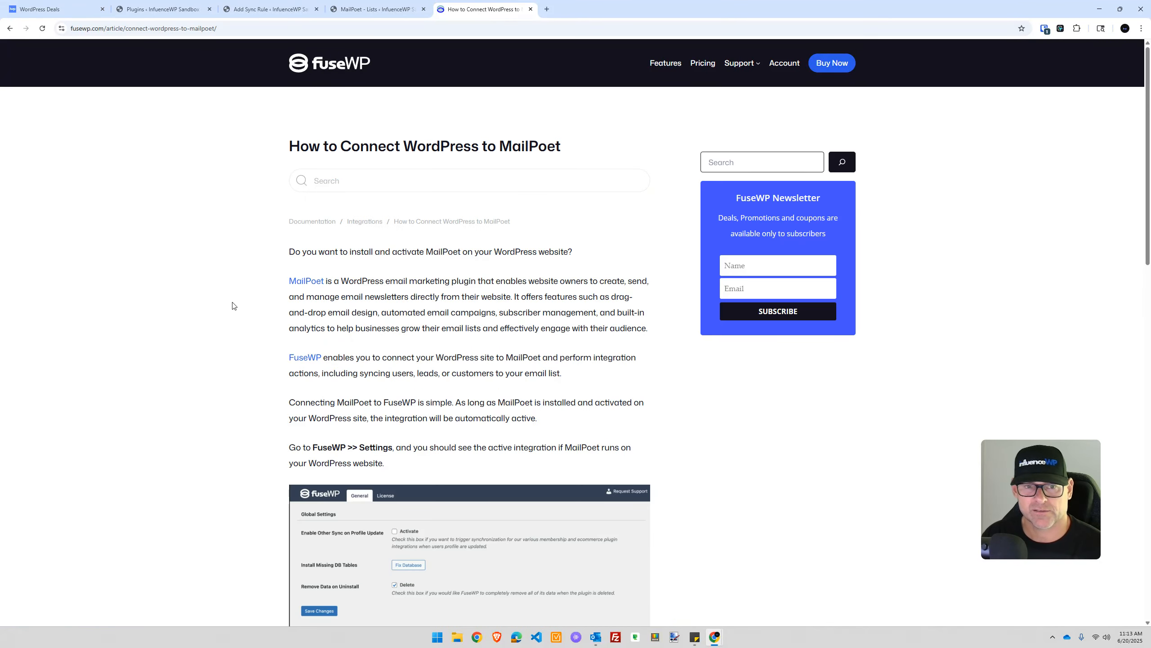
# Search the MailPoet connection article for "welcome" and close the article
pyautogui.hotkey('ctrl', 'f')
pyautogui.write('welcome')
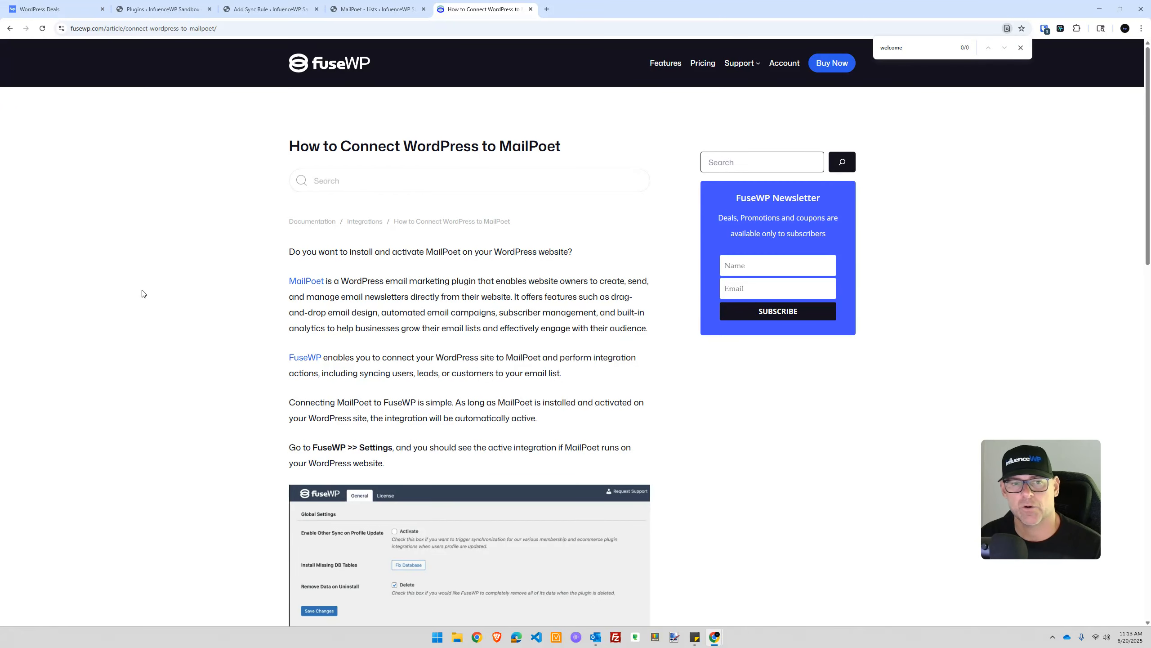
pyautogui.click(530, 9)
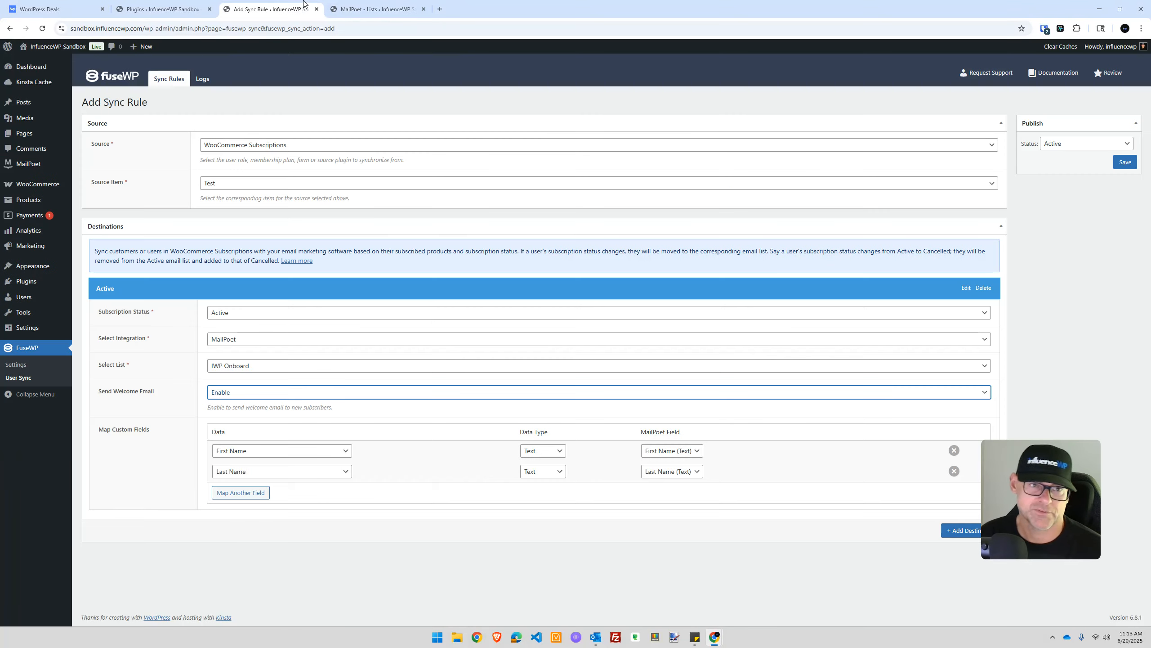
# Set Send Welcome Email to Disable for the Active destination and save the sync rule
pyautogui.click(290, 9)
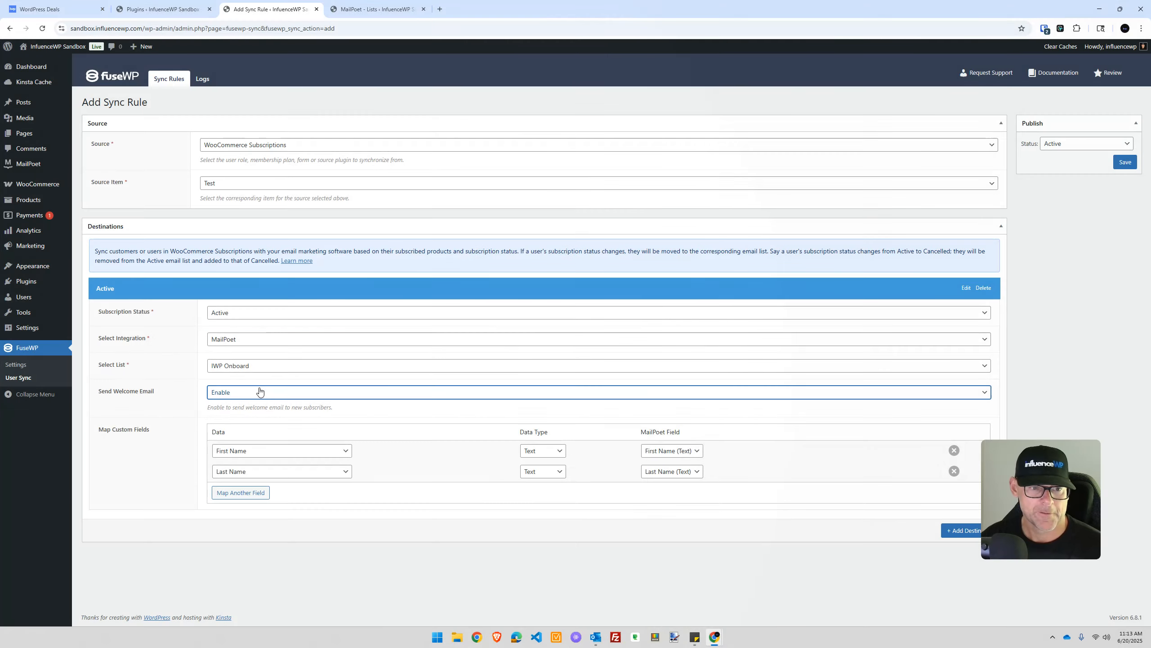
pyautogui.click(237, 393)
pyautogui.click(234, 417)
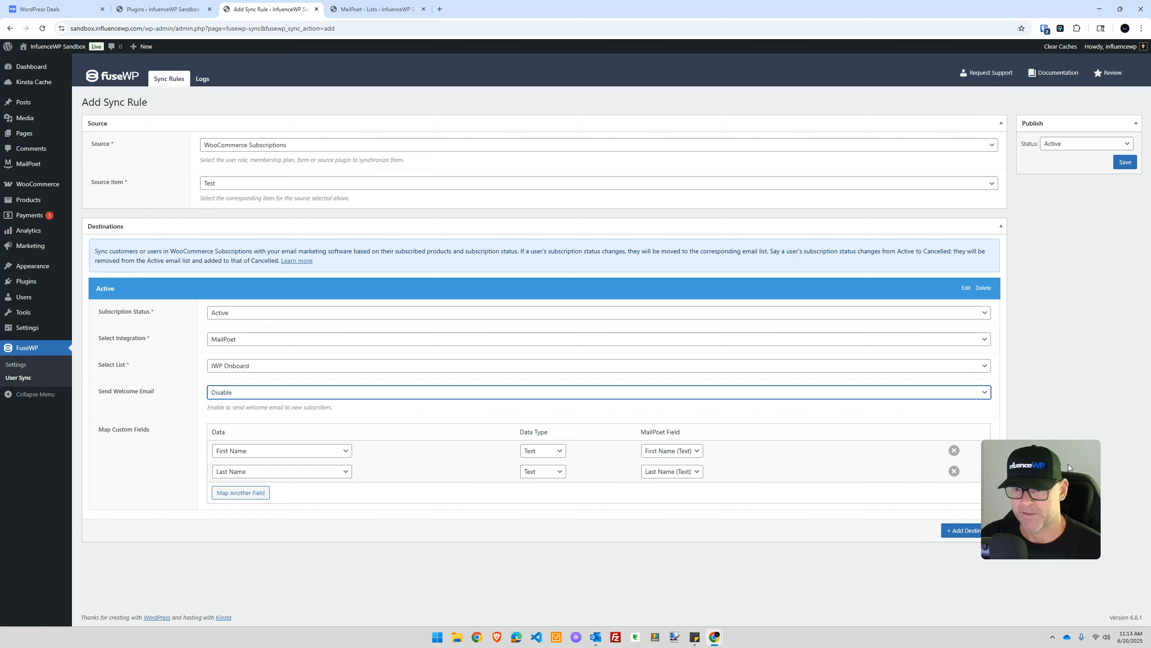
pyautogui.click(1126, 162)
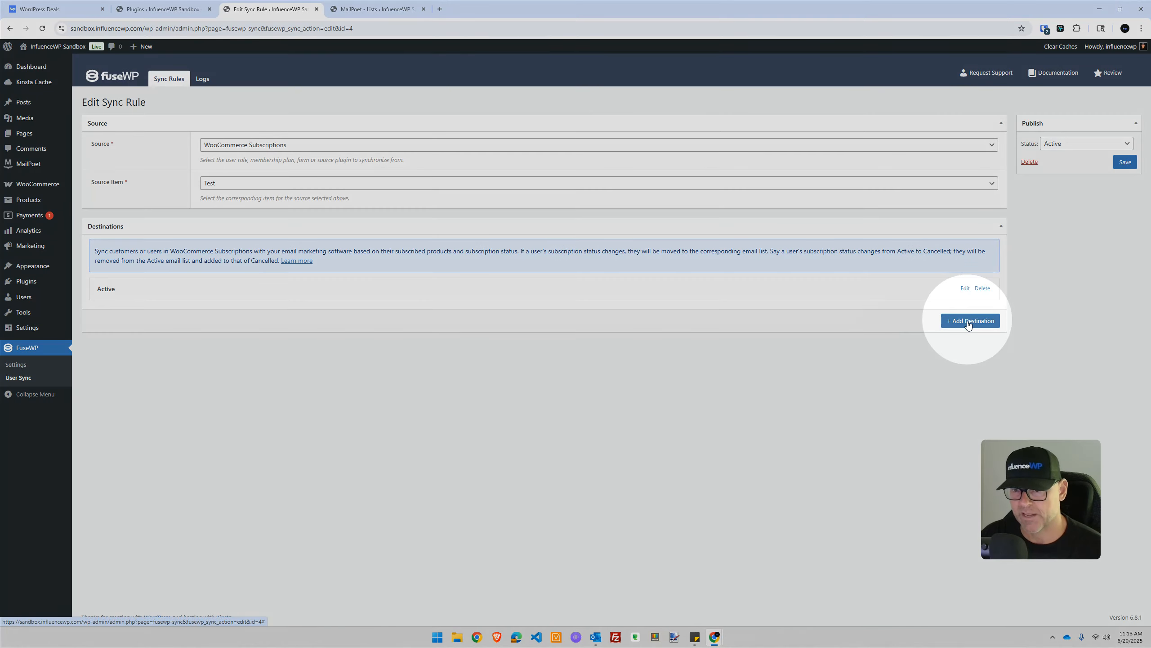
# Add a second destination for Cancelled subscriptions that uses the MailPoet integration and the IWP Offboard list
pyautogui.click(968, 322)
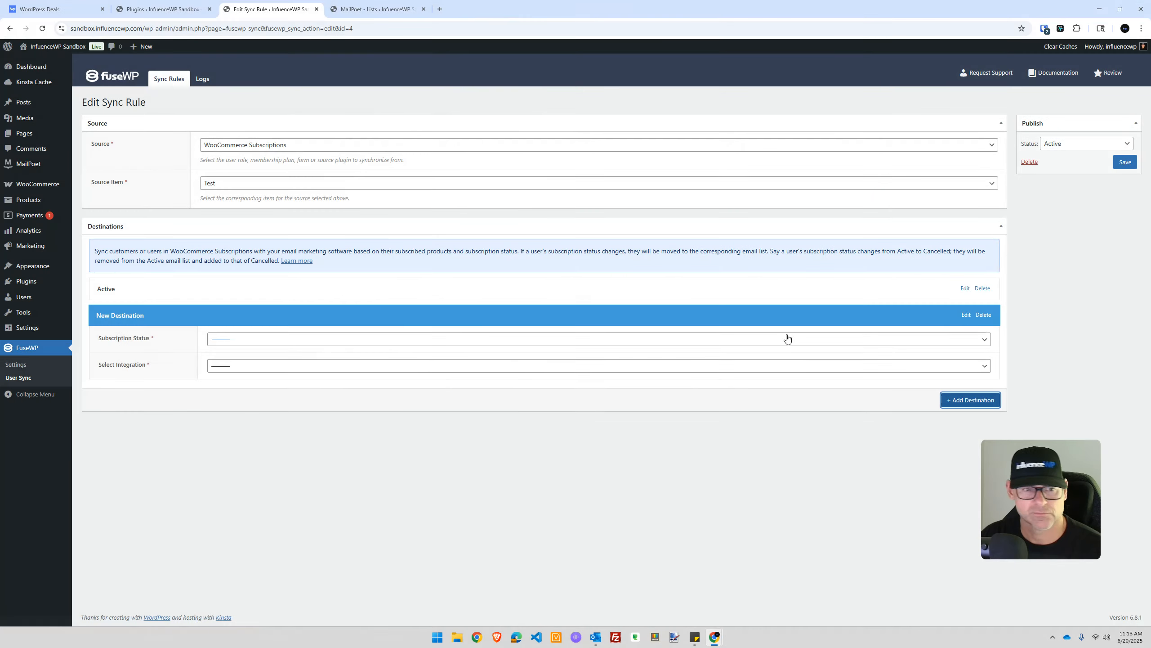
pyautogui.click(233, 343)
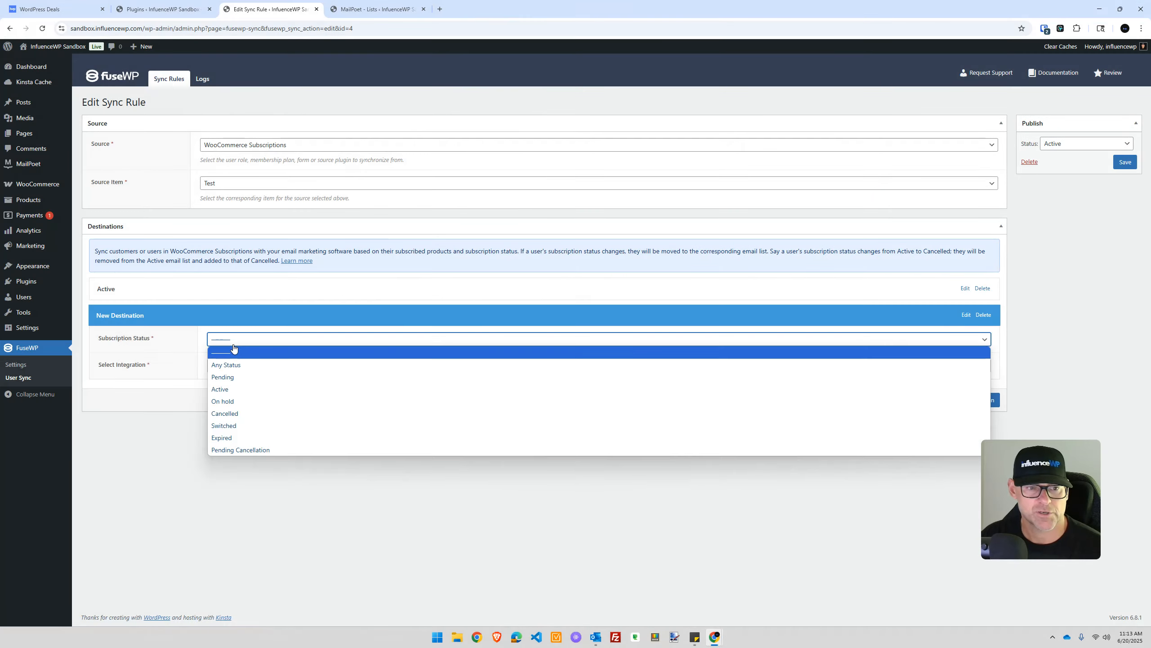
pyautogui.click(225, 413)
pyautogui.click(227, 367)
pyautogui.click(223, 390)
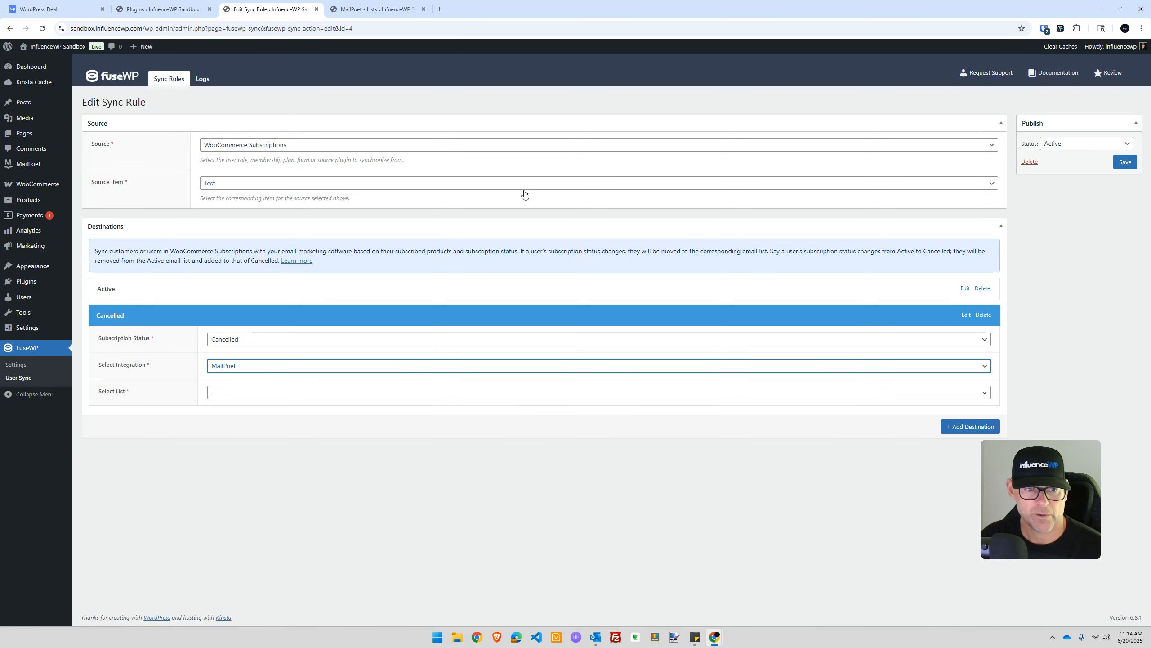
pyautogui.click(239, 393)
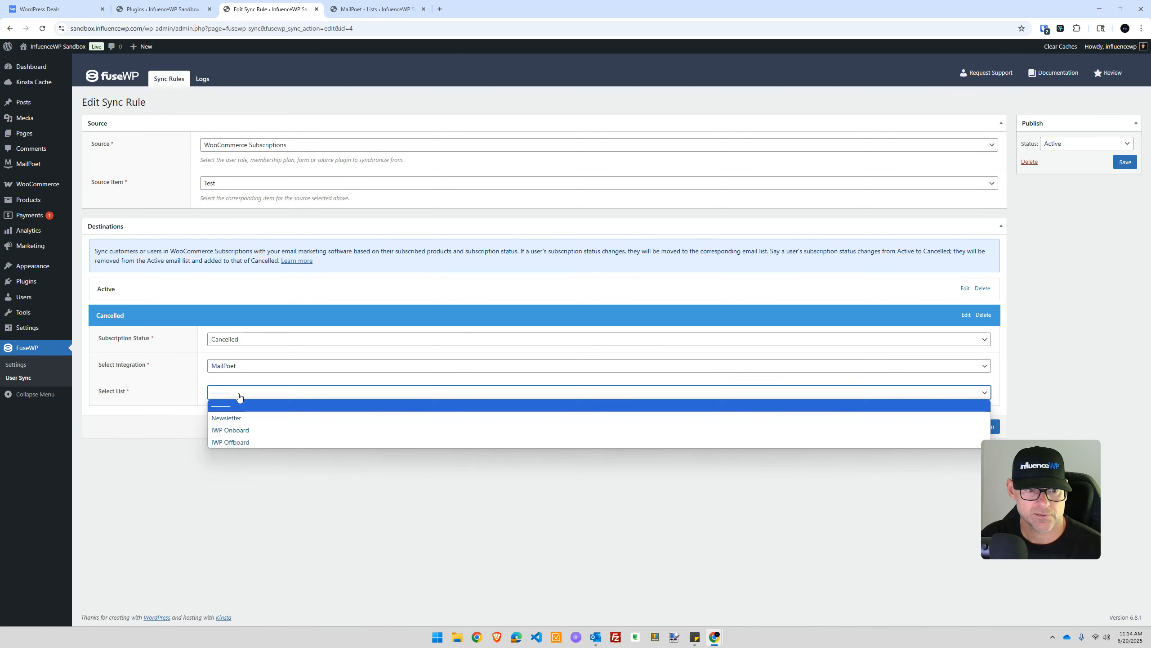
pyautogui.click(233, 442)
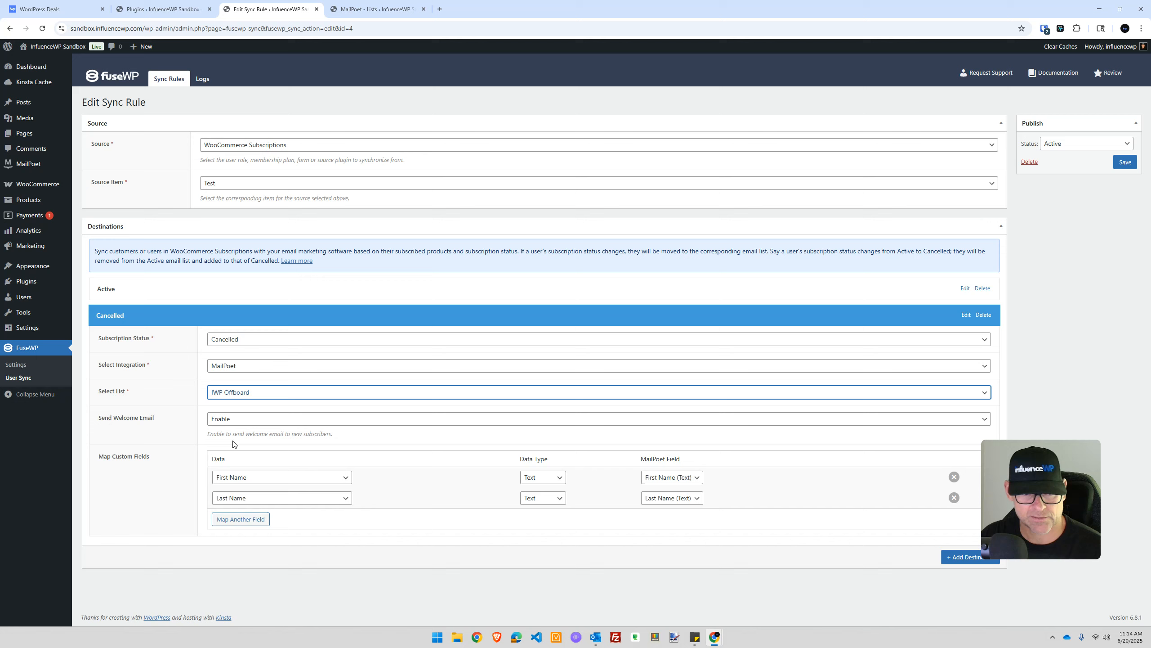
# Set Send Welcome Email to Disable for the Cancelled destination and save the sync rule
pyautogui.click(240, 428)
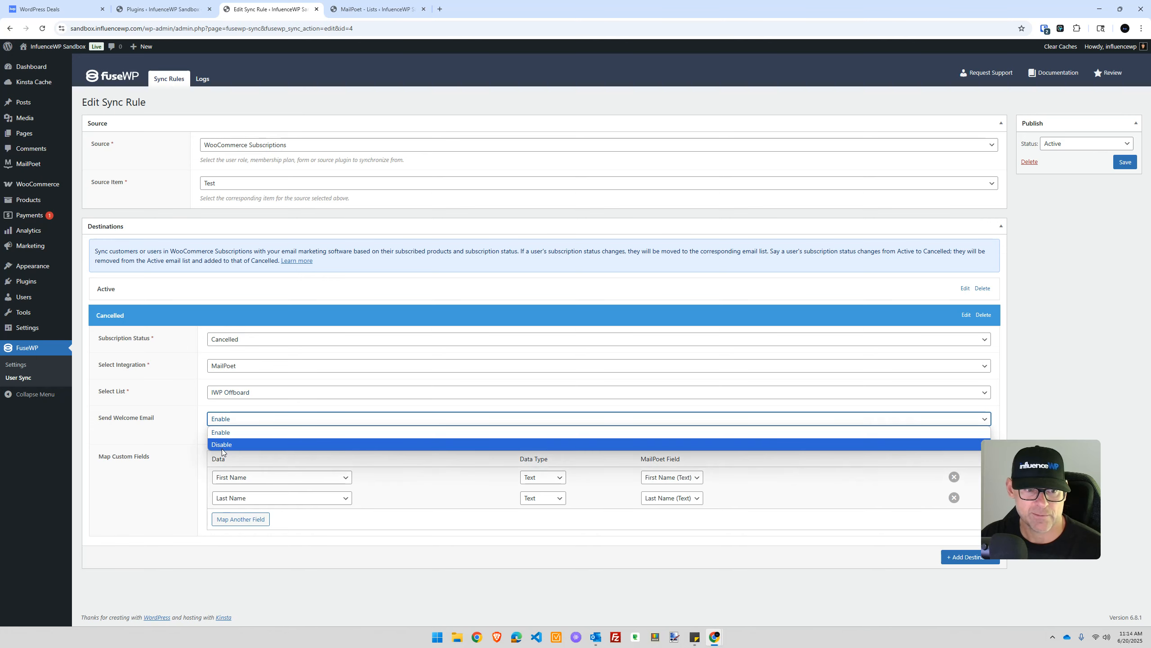
pyautogui.click(224, 444)
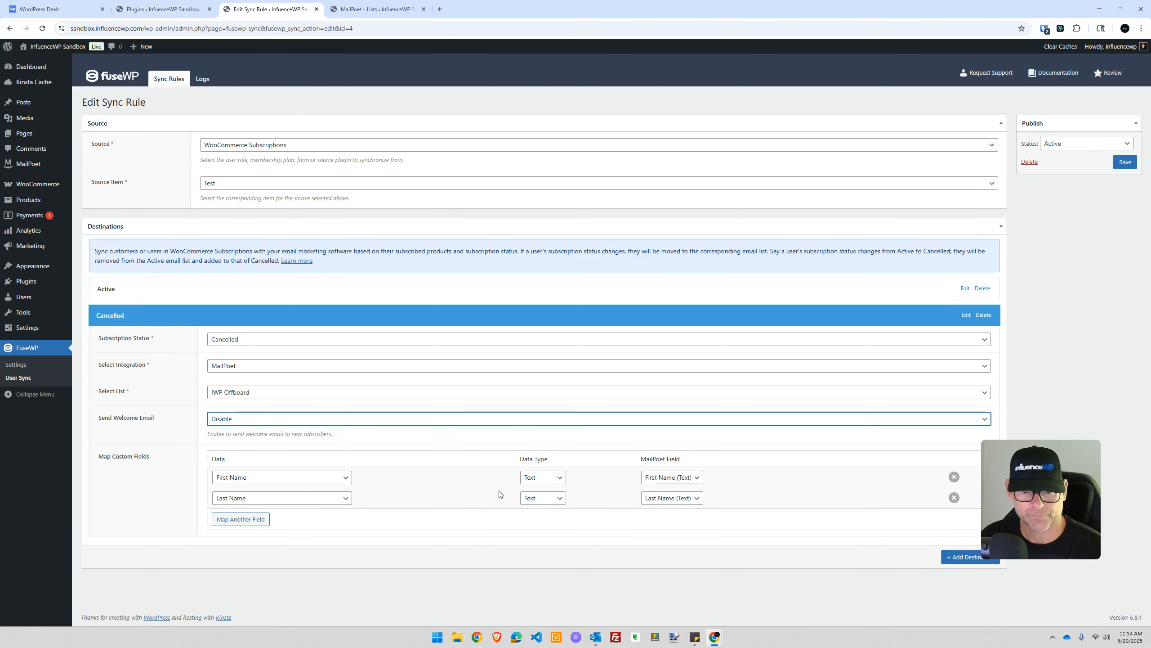
pyautogui.press('ctrl')
pyautogui.press('ctrl')
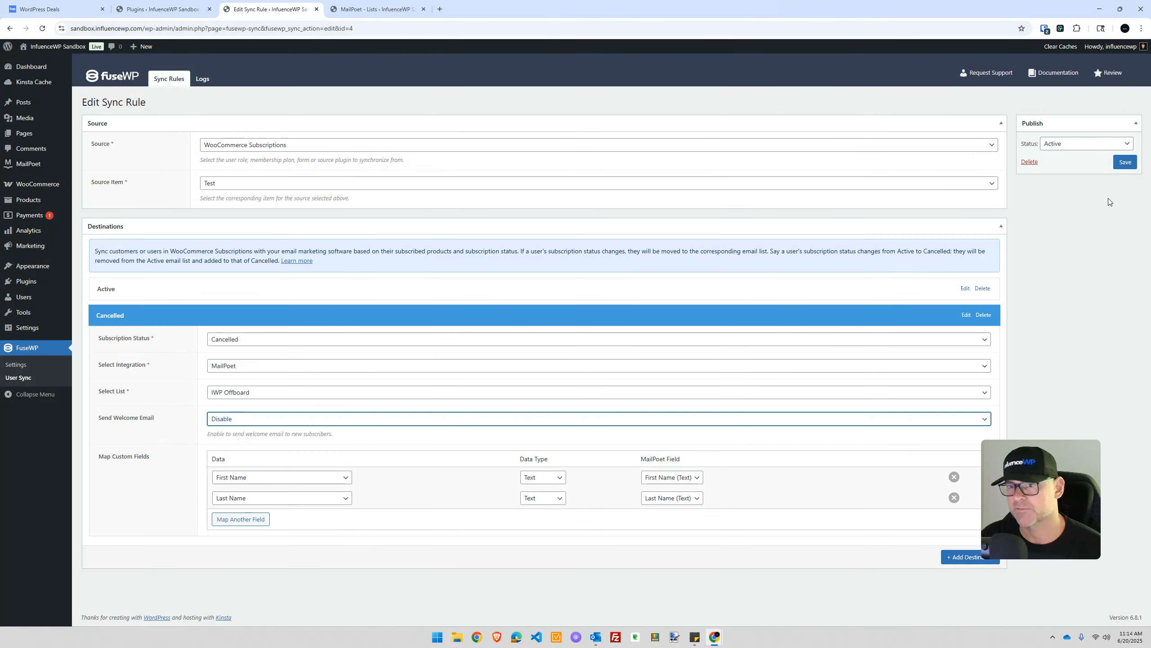
pyautogui.click(1126, 164)
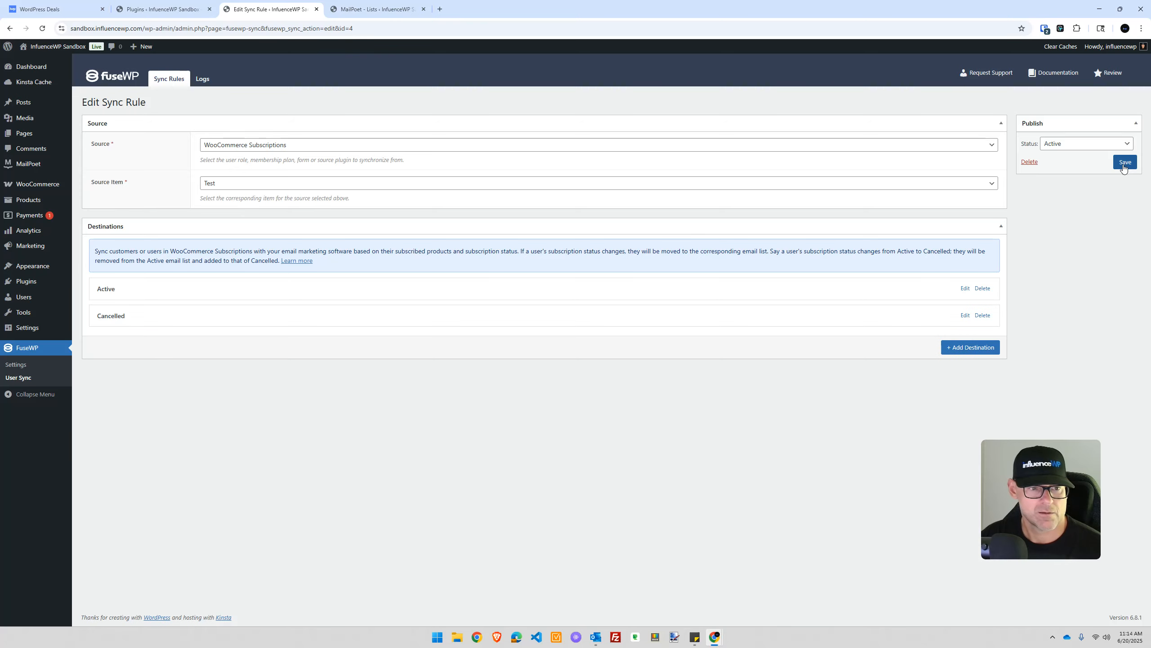
pyautogui.press('ctrl')
pyautogui.press('ctrl')
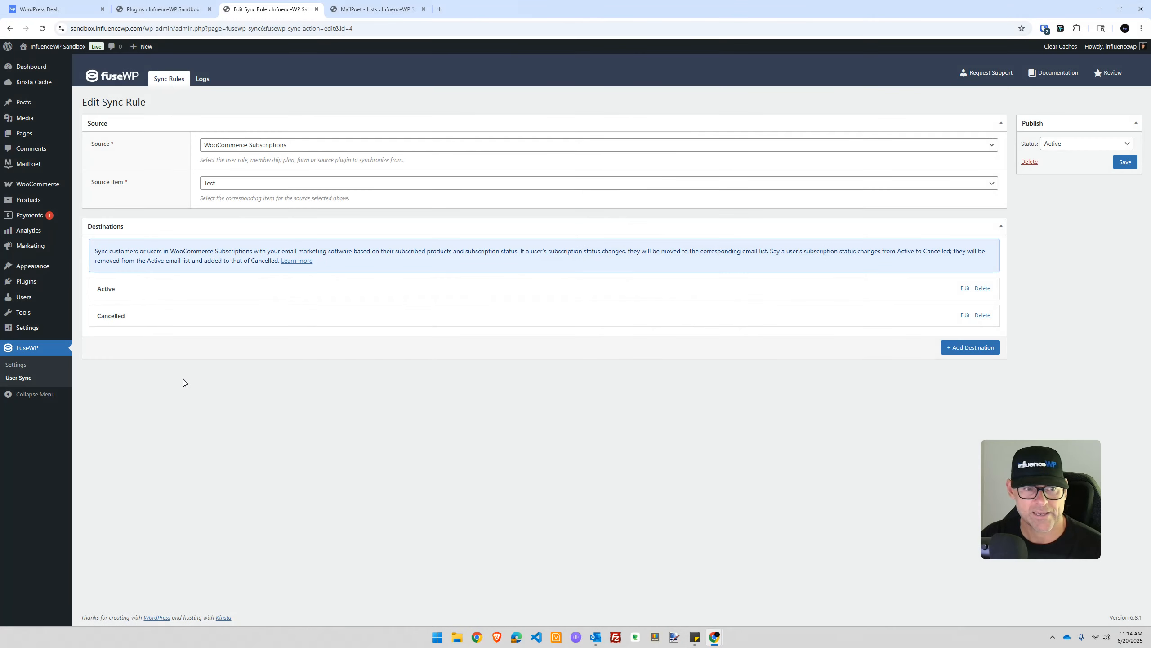
# Open the MailPoet lists and check the subscriber counts of IWP Onboard and IWP Offboard
pyautogui.moveTo(51, 132)
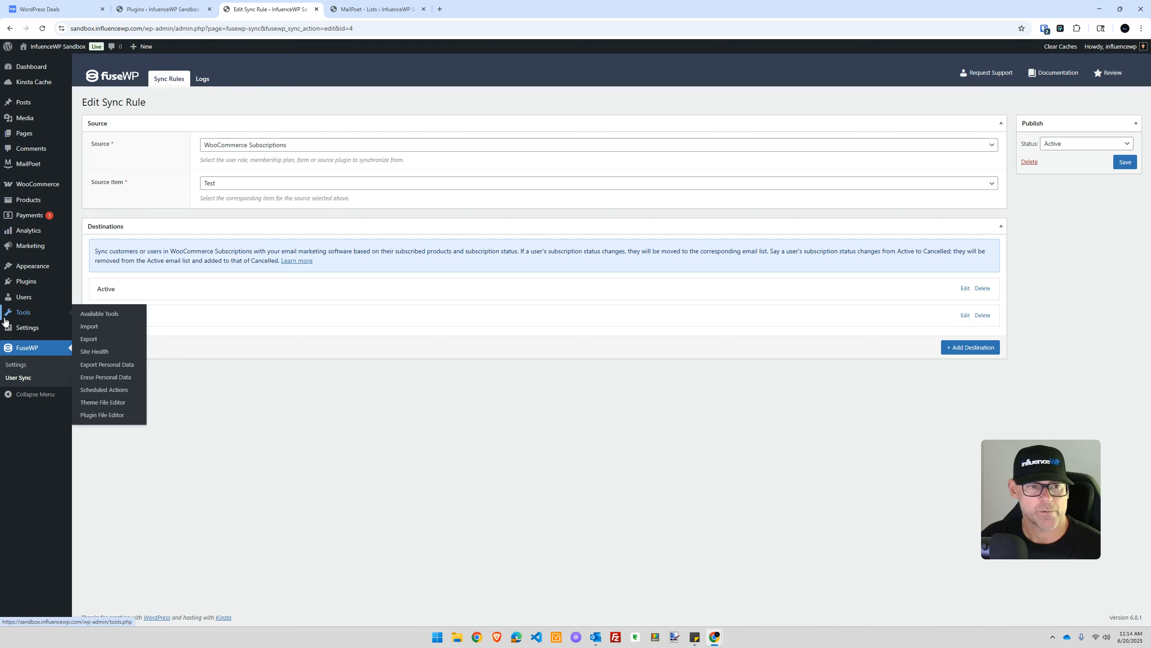
pyautogui.moveTo(33, 168)
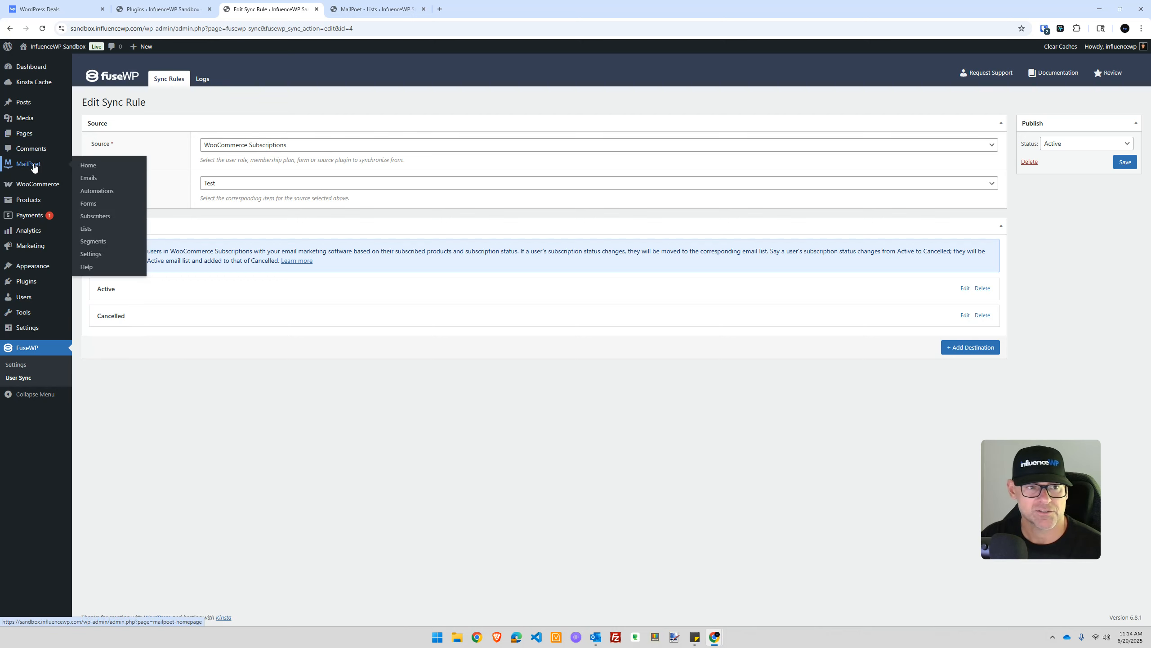
pyautogui.click(85, 228)
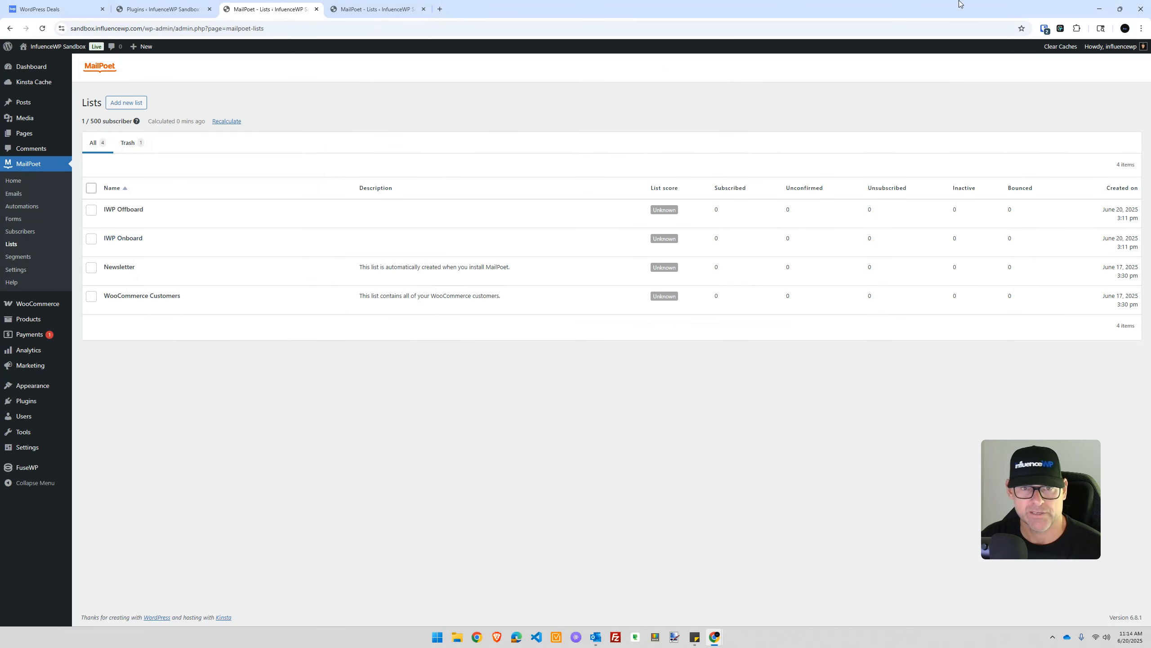
pyautogui.click(360, 5)
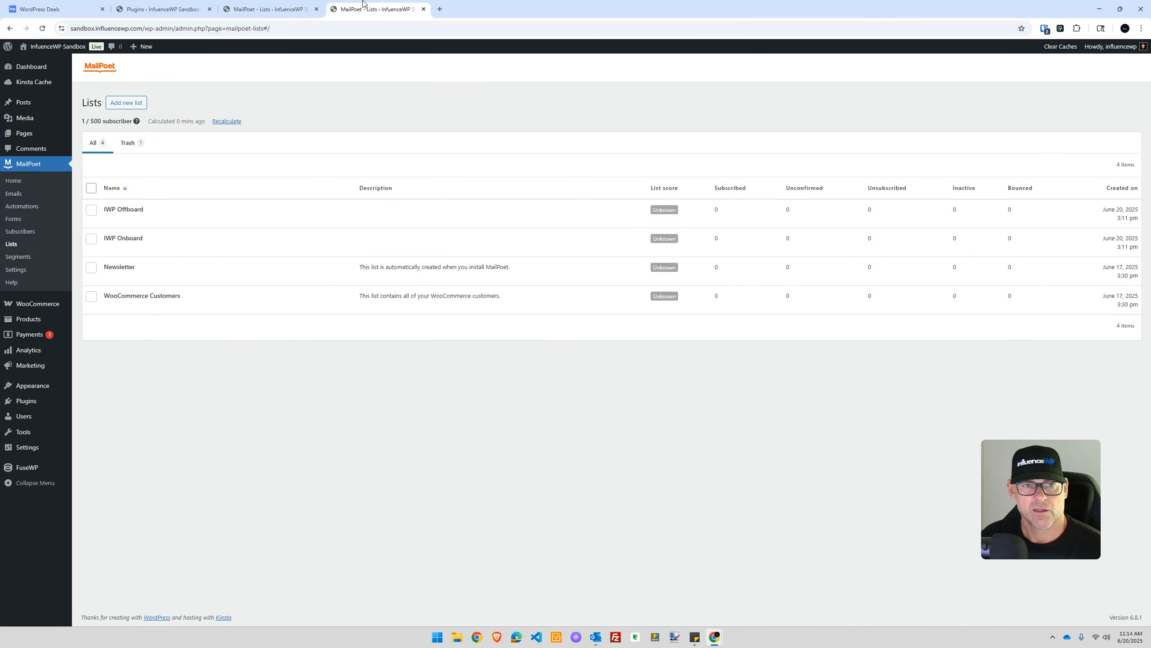
# Open the sandbox storefront in a new browser tab and go to its shop page
pyautogui.rightClick(32, 62)
pyautogui.click(51, 73)
pyautogui.click(467, 9)
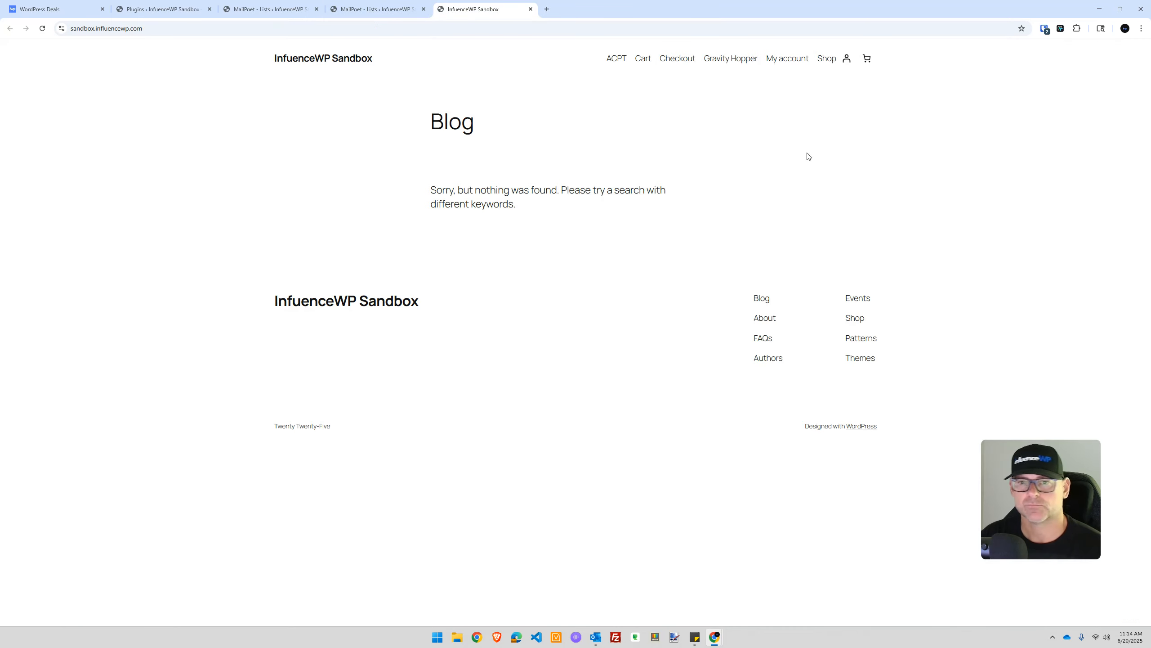
pyautogui.click(830, 63)
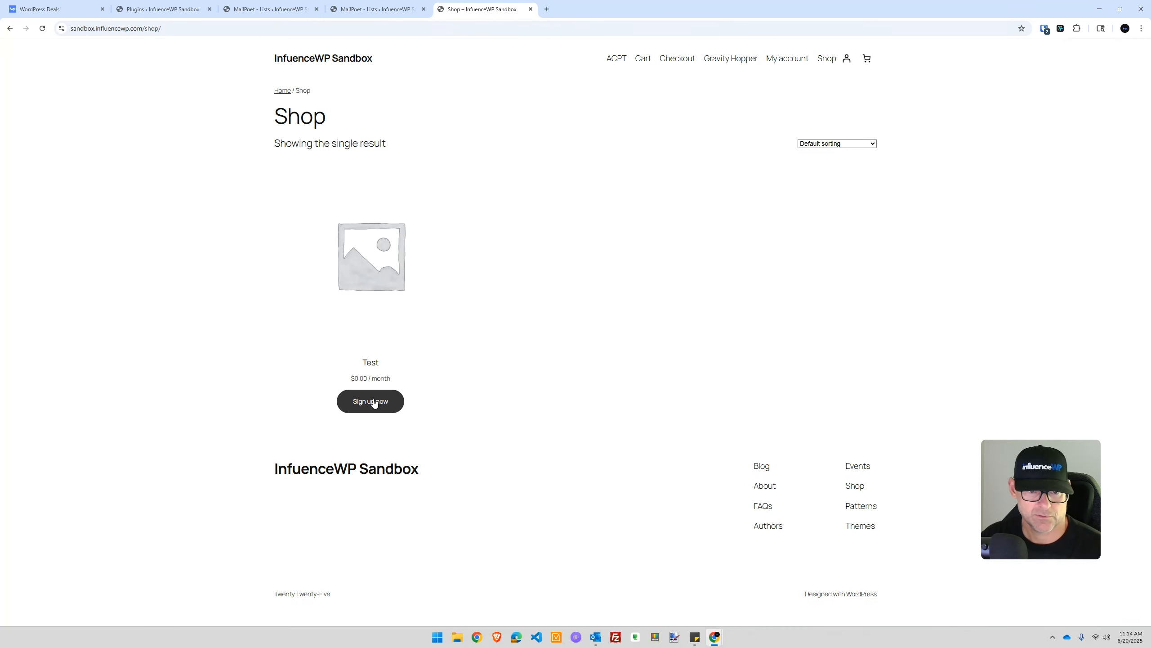
# Sign up for the Test subscription product and complete the checkout with the prefilled customer details
pyautogui.click(373, 402)
pyautogui.click(367, 439)
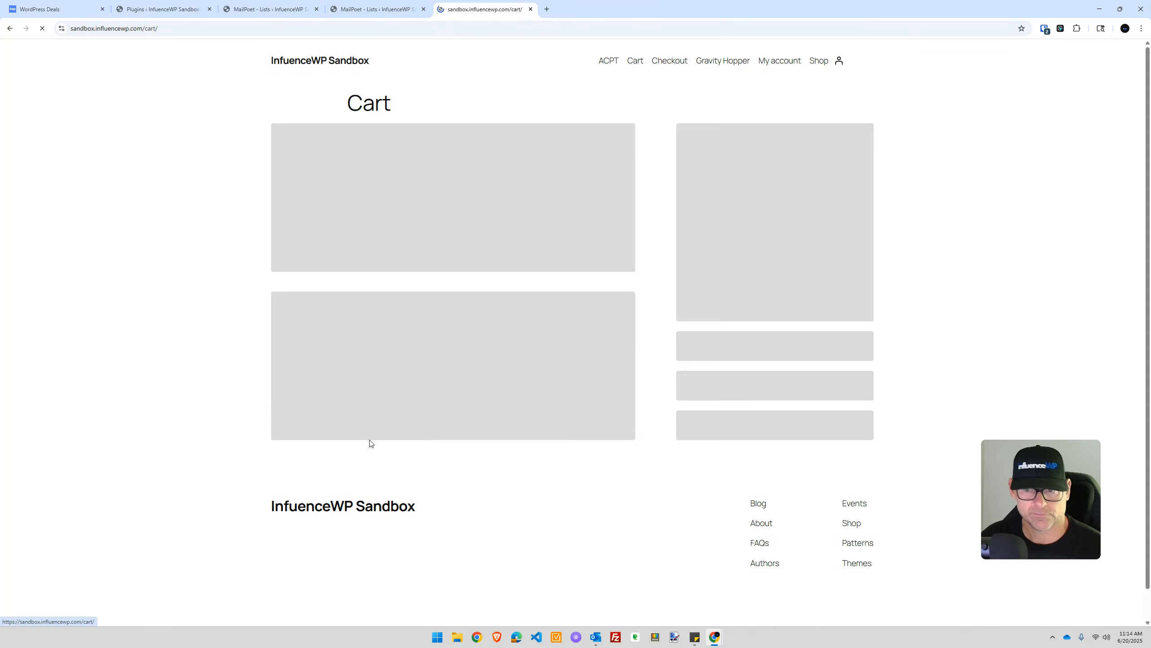
pyautogui.click(794, 305)
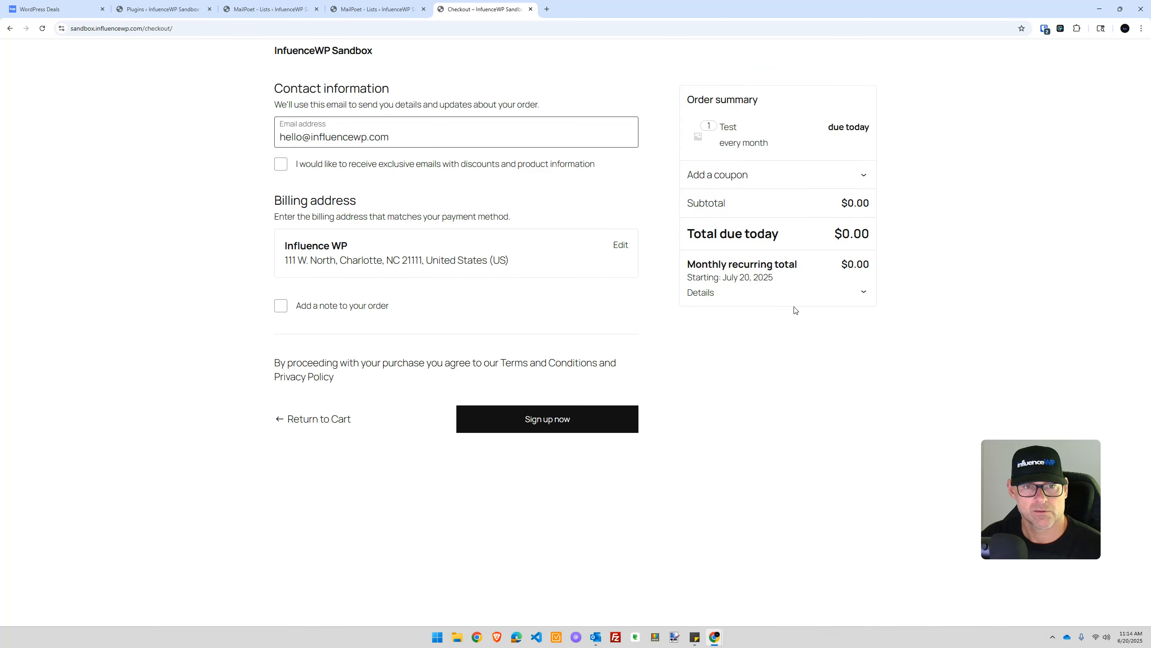
pyautogui.click(549, 422)
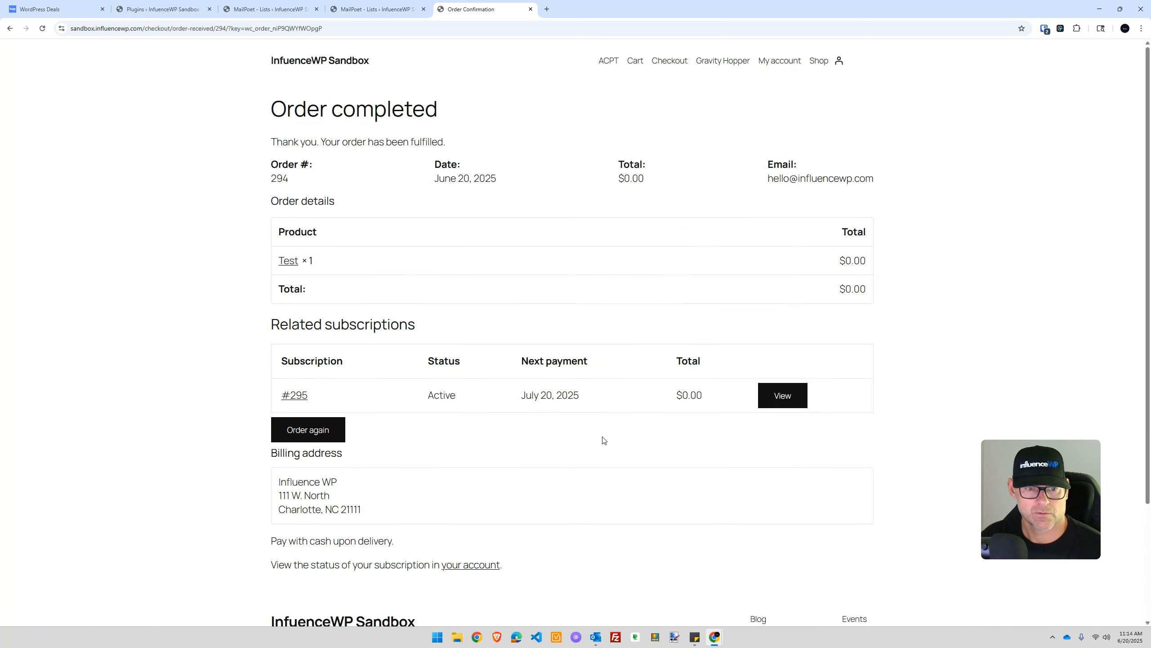
# Check the new purchase in the WooCommerce orders and subscriptions lists
pyautogui.click(163, 9)
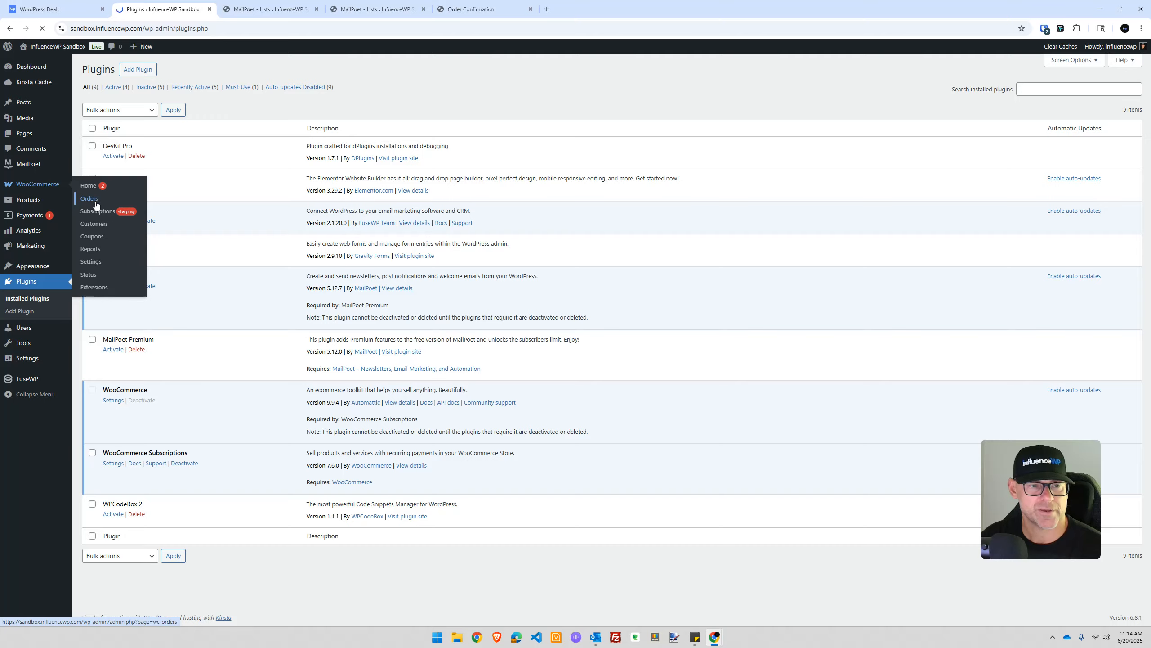
pyautogui.click(95, 200)
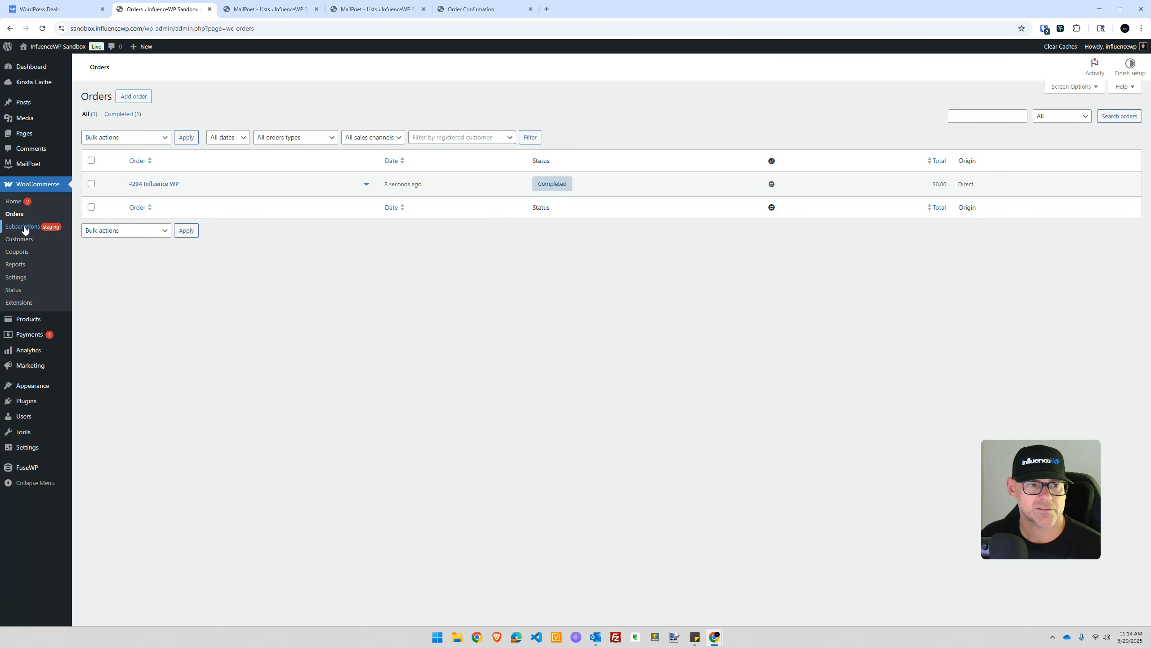
pyautogui.click(22, 227)
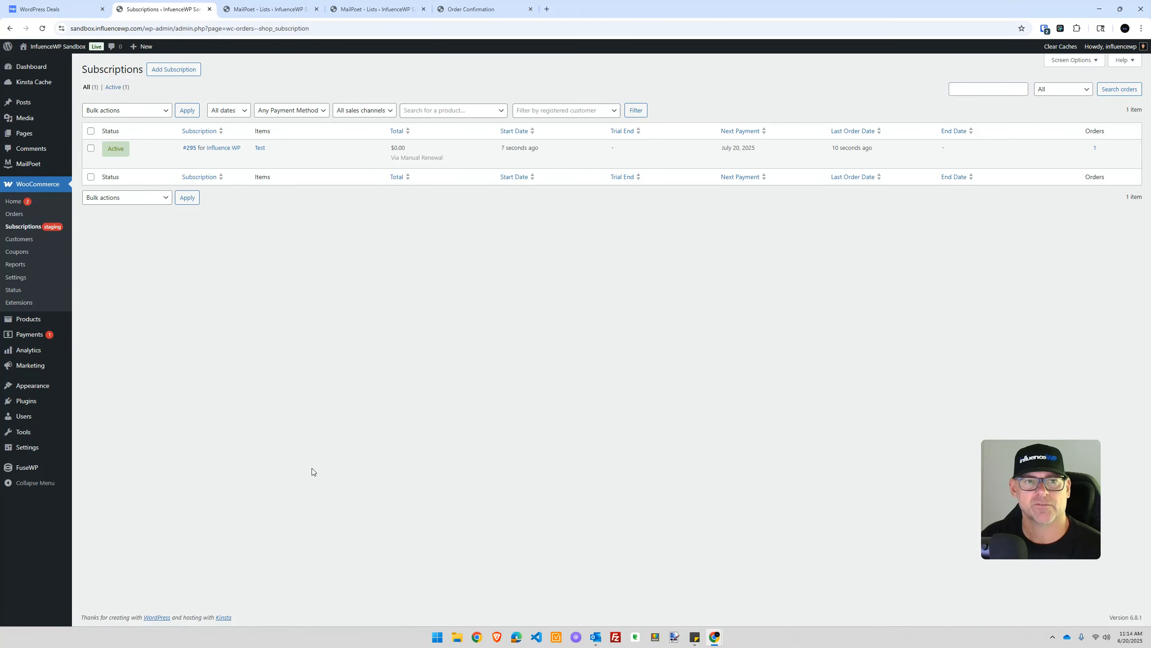
# Refresh the MailPoet lists and subscribers to check the customer's list assignment, and close the subscription and order confirmation pages
pyautogui.click(363, 5)
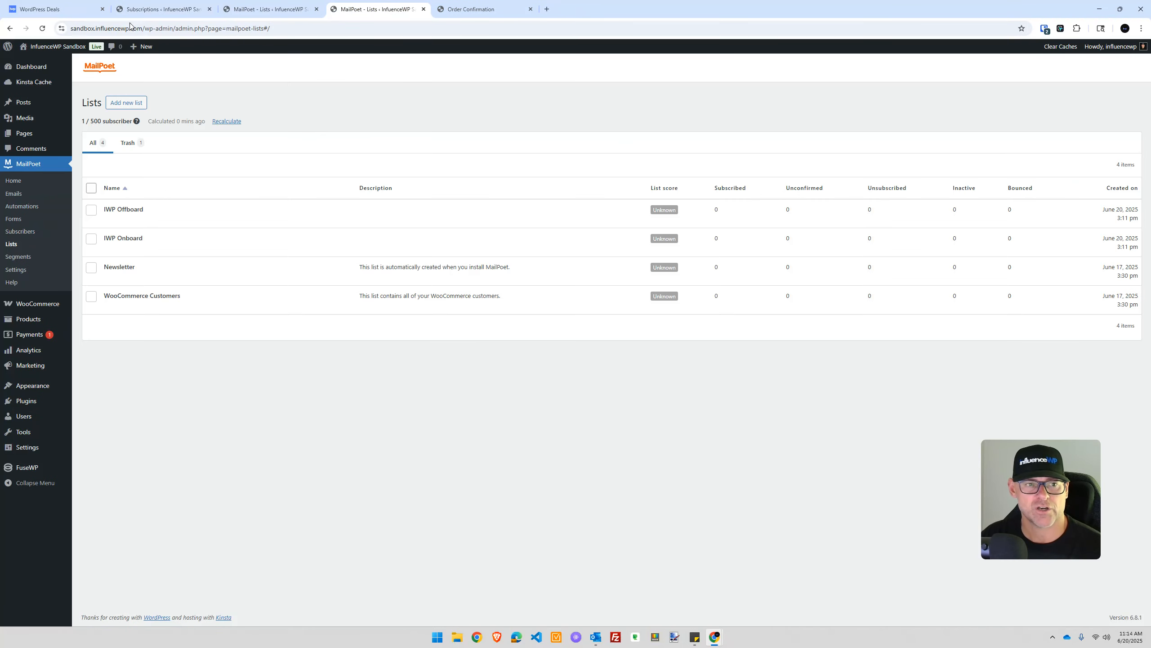
pyautogui.click(42, 29)
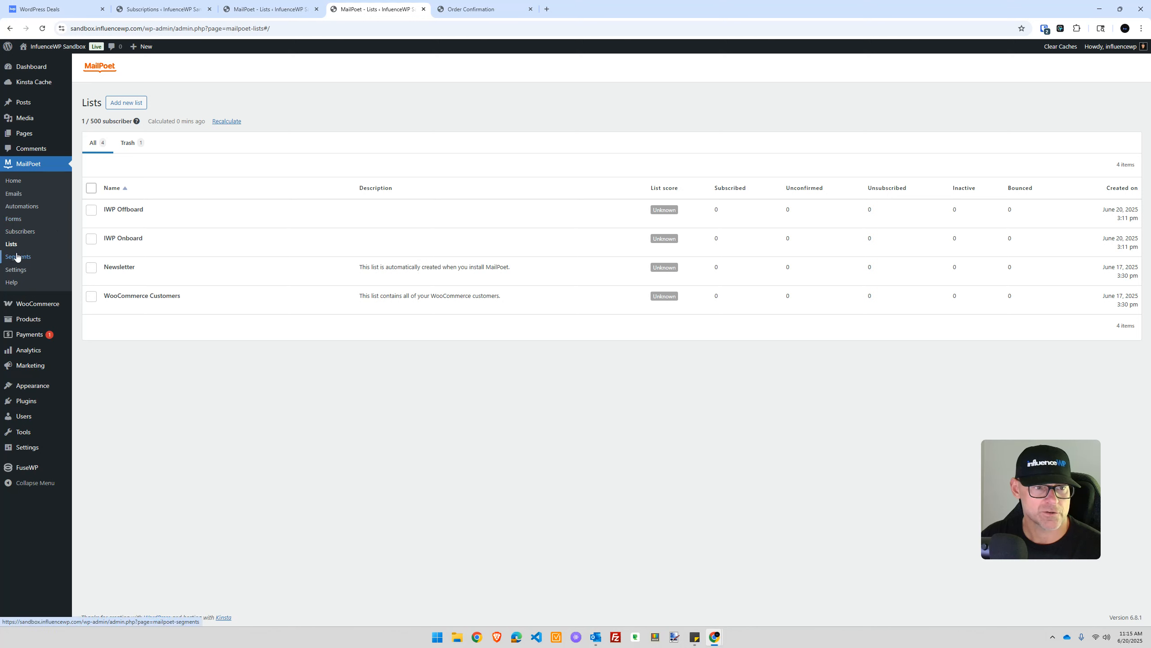
pyautogui.click(20, 233)
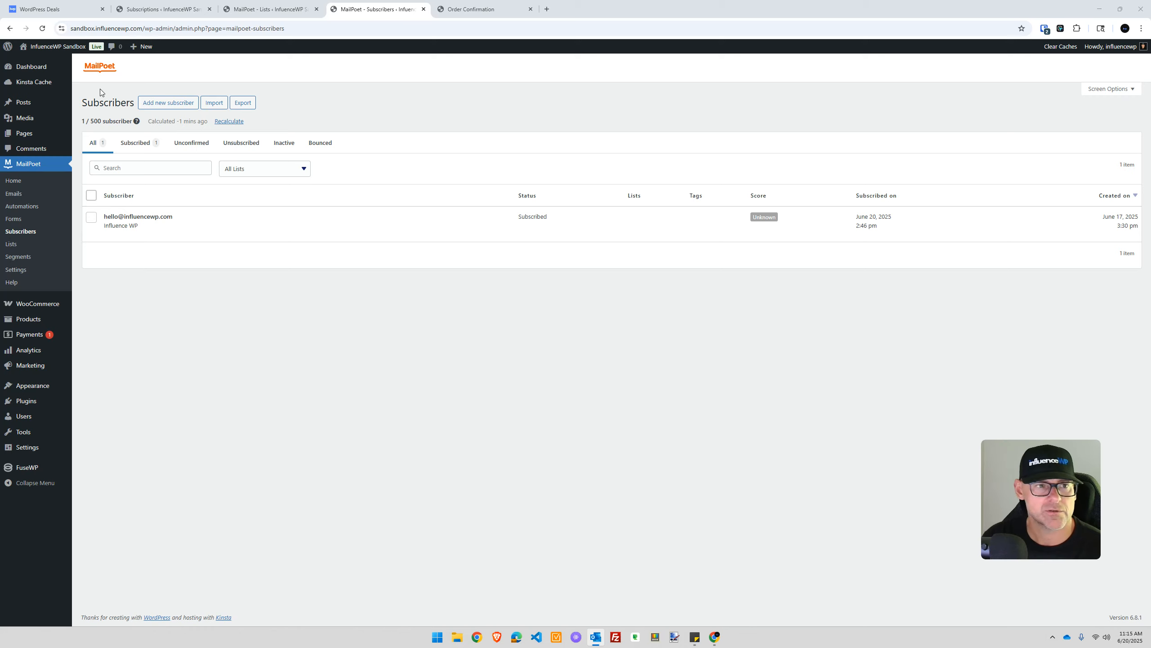
pyautogui.click(43, 29)
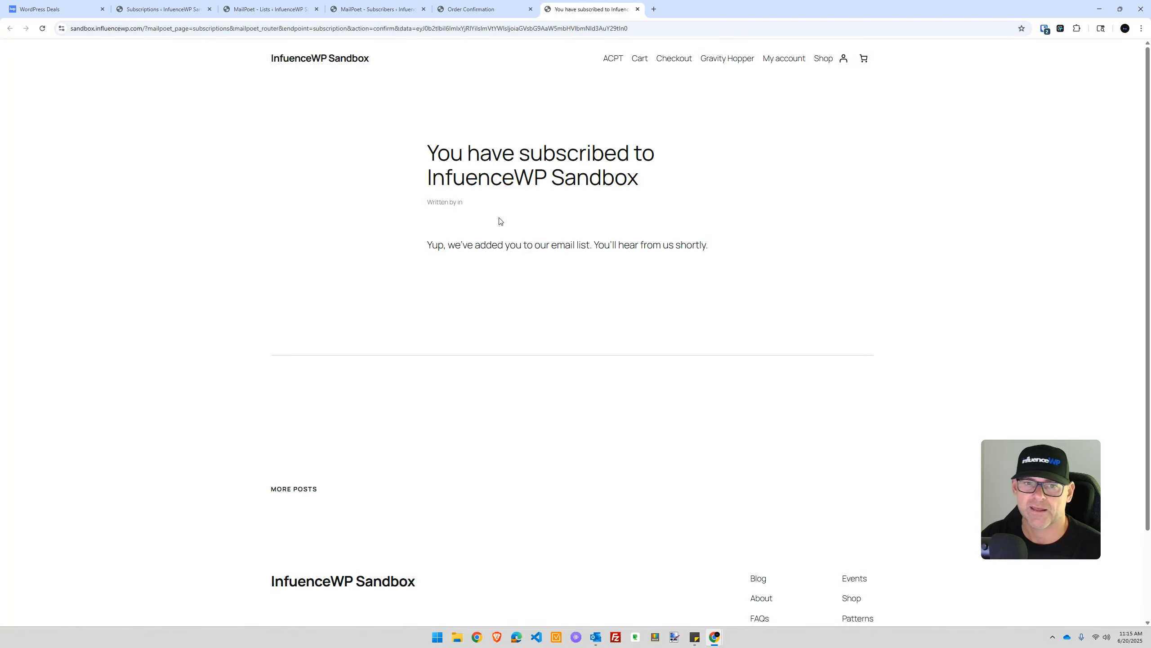
pyautogui.click(637, 9)
pyautogui.click(531, 9)
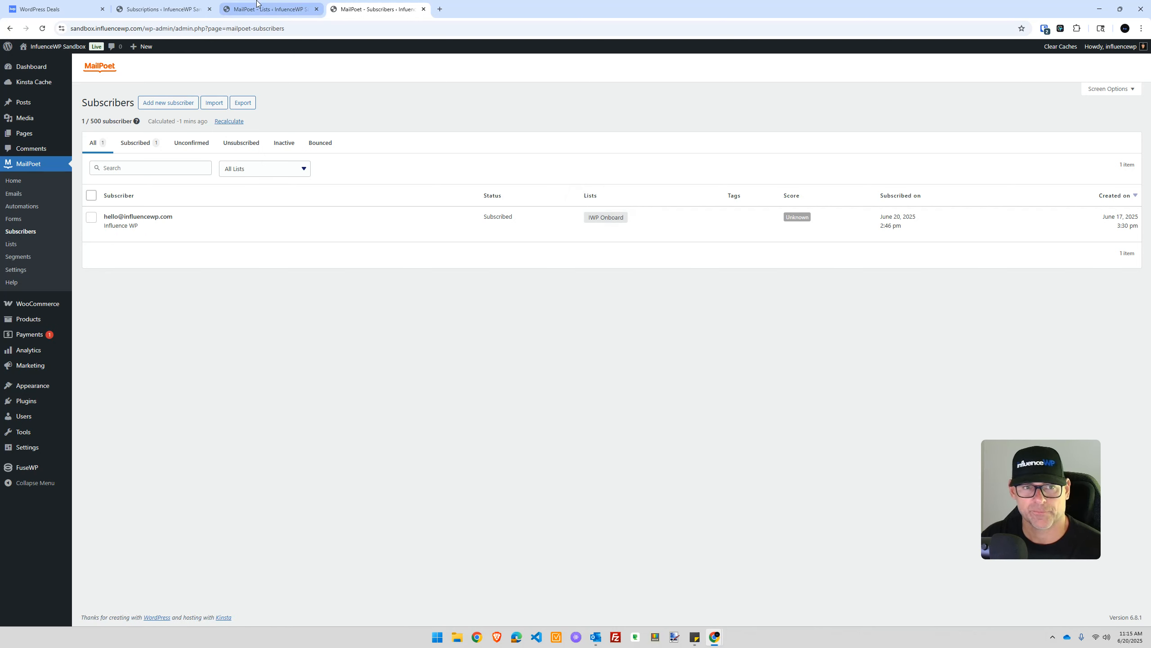
# Cancel the customer's Test subscription from the WooCommerce subscriptions list
pyautogui.moveTo(41, 305)
pyautogui.click(96, 331)
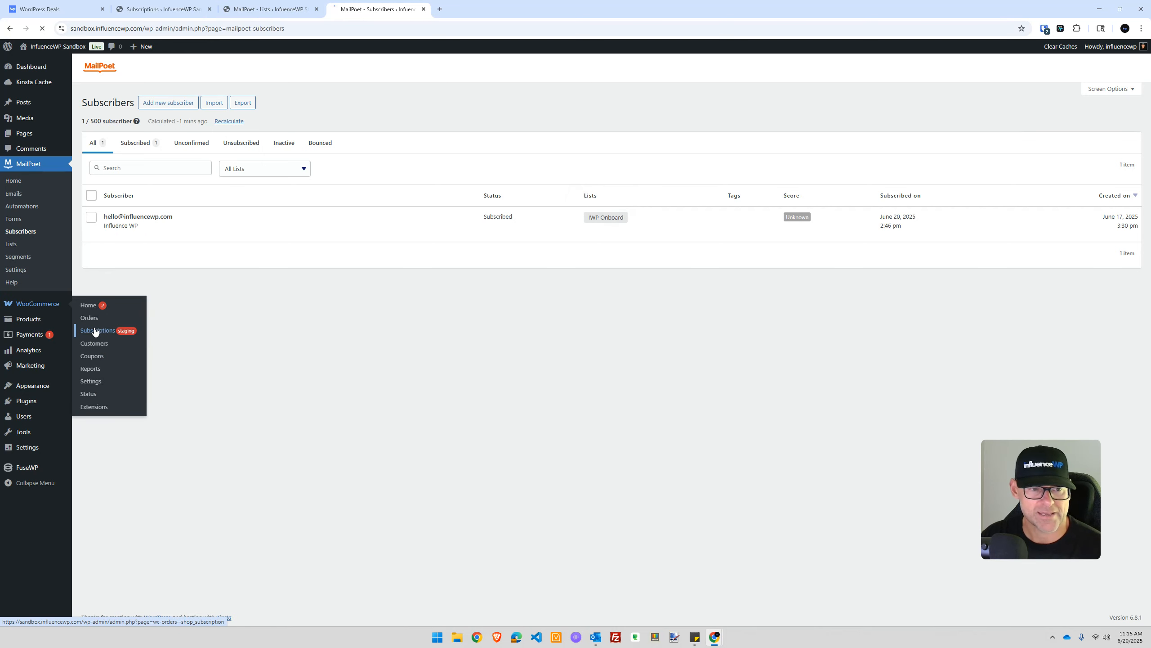
pyautogui.click(137, 162)
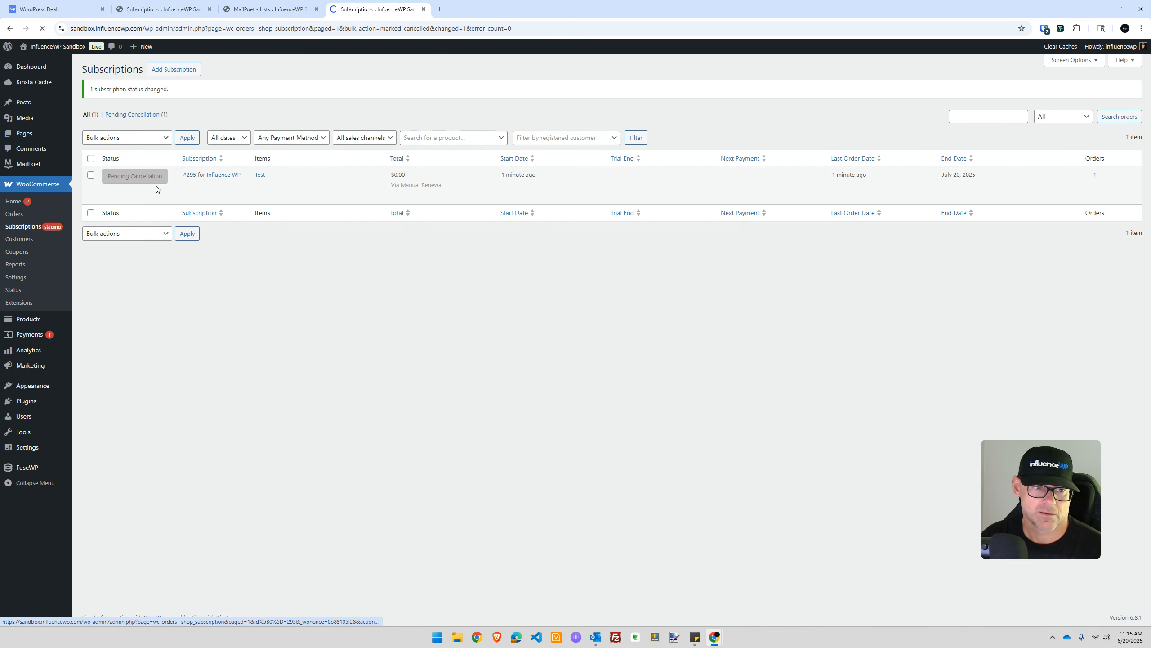
# Refresh the MailPoet lists after the subscription cancellation and view the subscribers of the IWP Offboard list
pyautogui.click(252, 8)
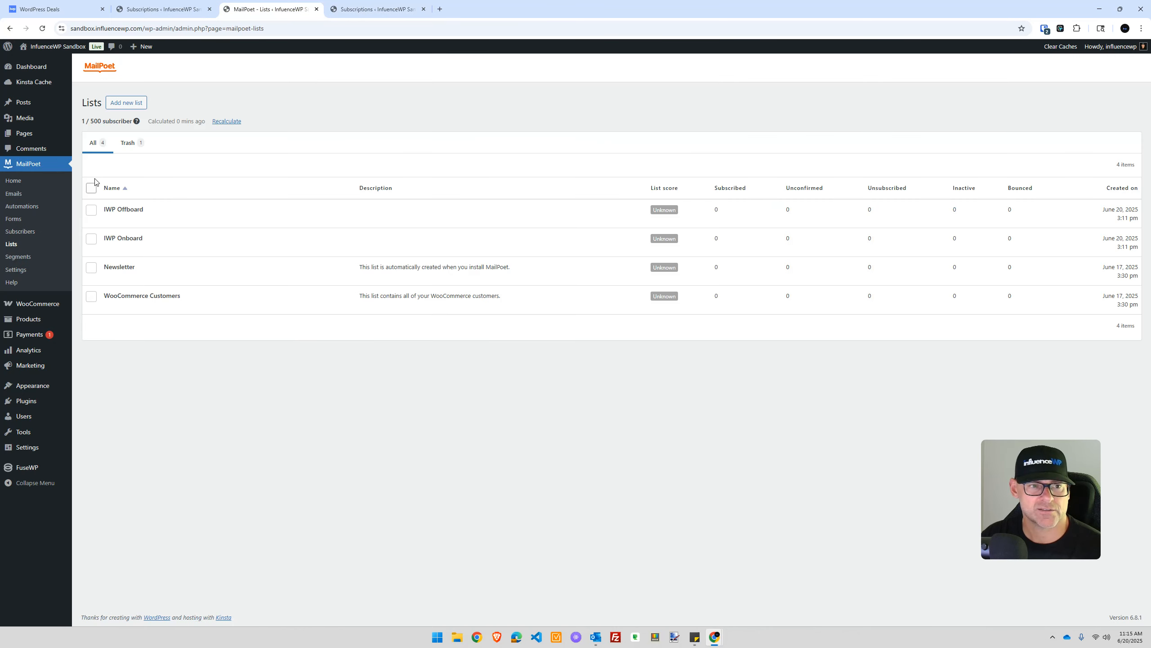
pyautogui.click(42, 30)
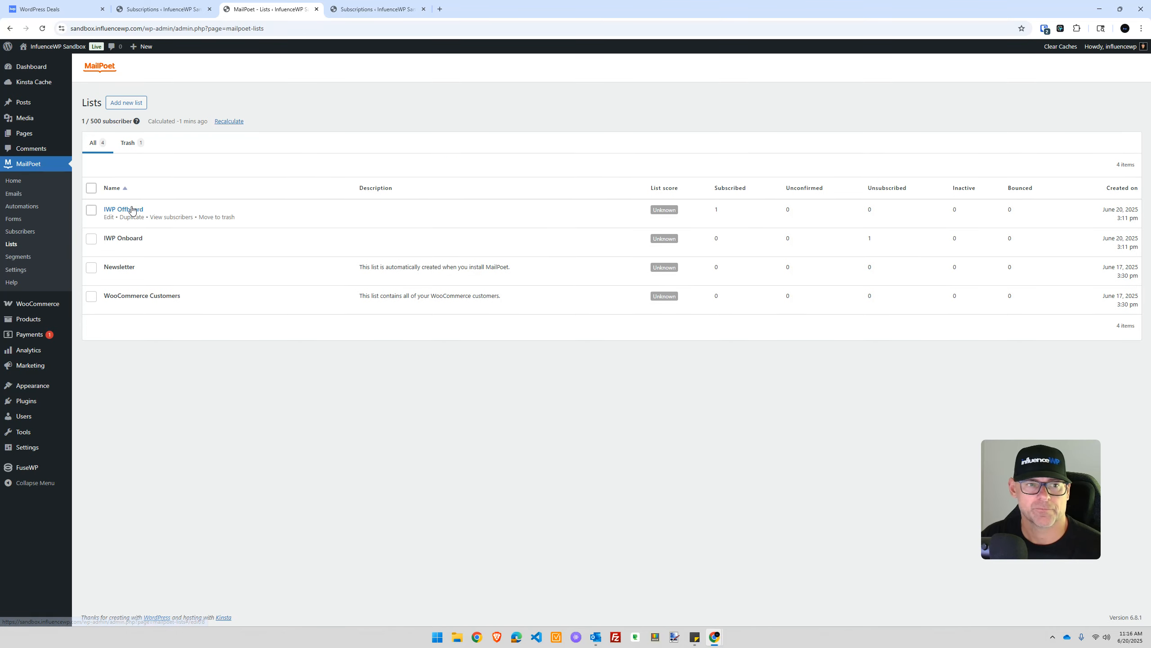
pyautogui.moveTo(685, 211)
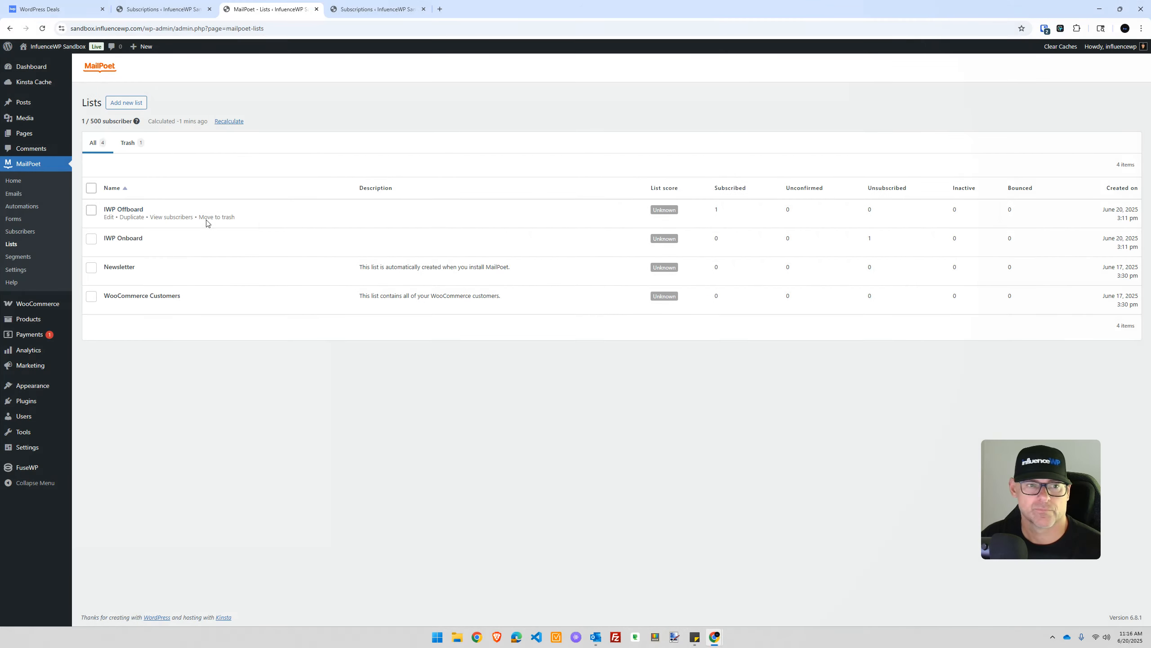
pyautogui.click(178, 217)
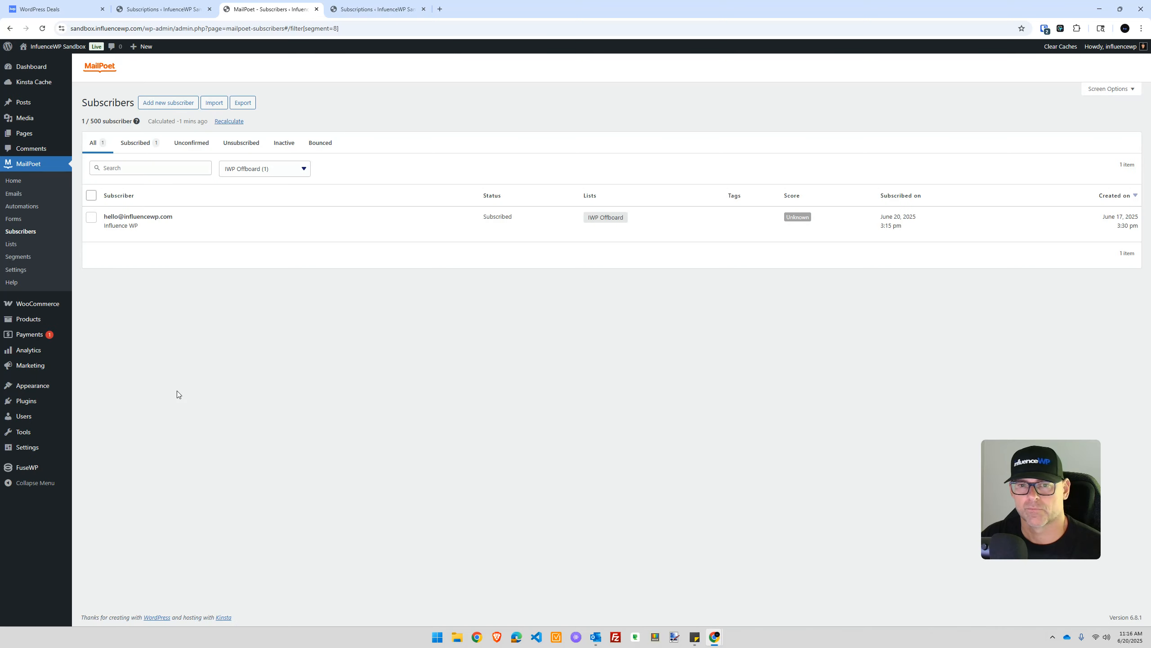
# Compare the subscription's status in WooCommerce with the customer's subscriber entry in the MailPoet IWP Offboard list
pyautogui.click(347, 5)
pyautogui.click(299, 5)
pyautogui.click(384, 4)
pyautogui.click(252, 4)
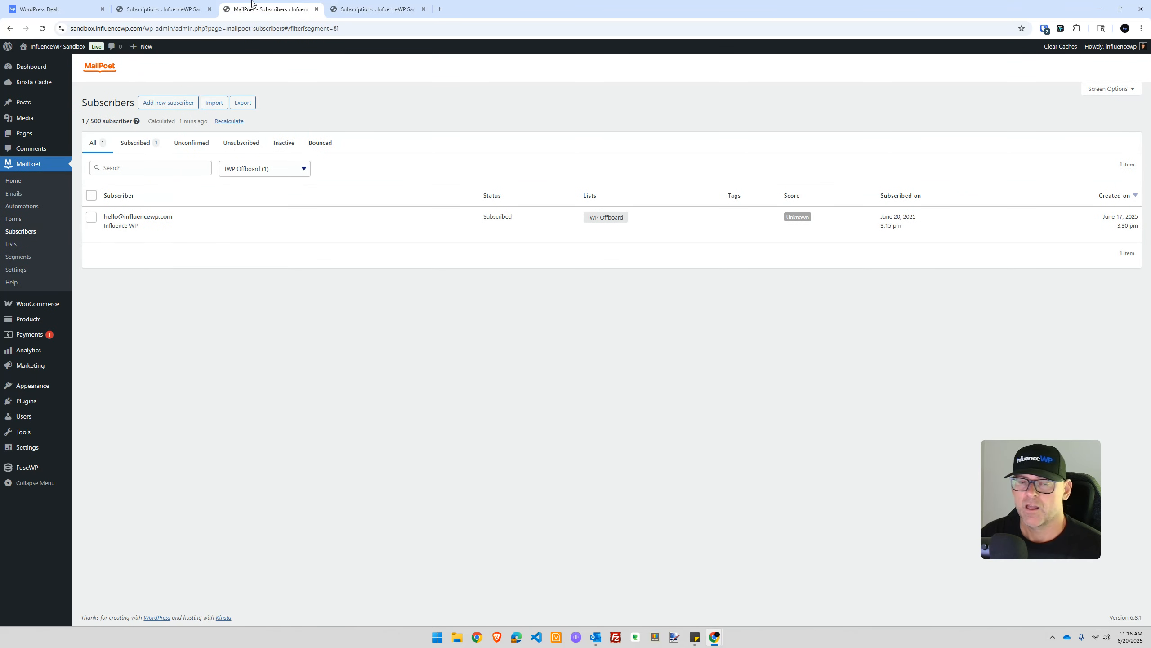
pyautogui.click(330, 5)
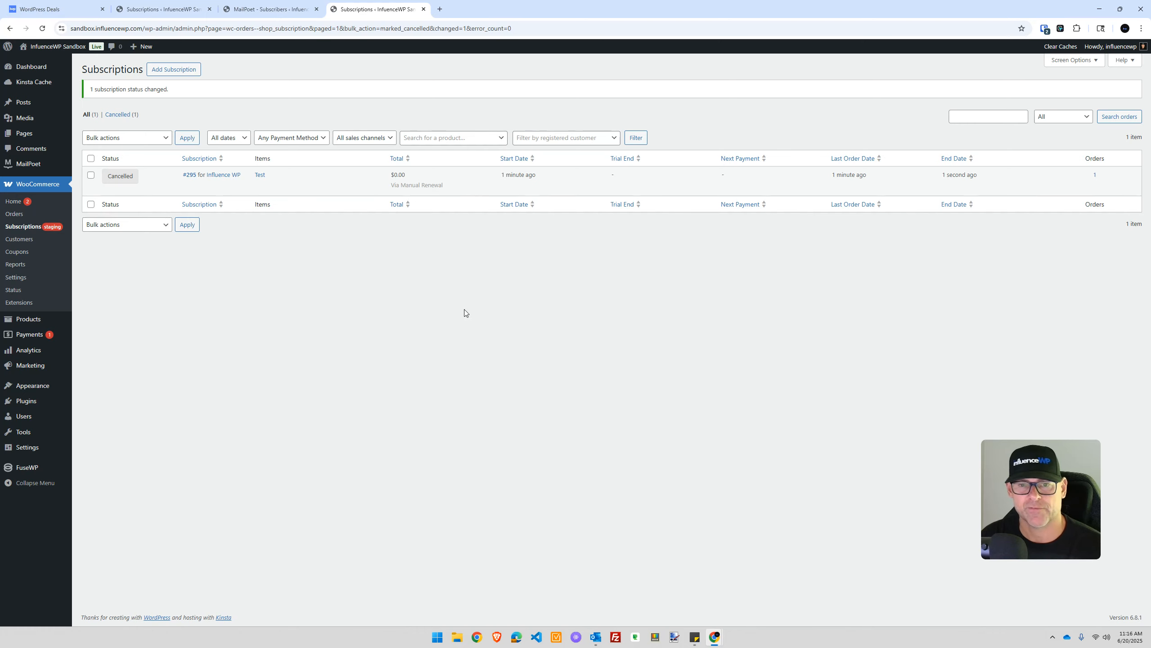
# Return to the WordPress Deals page and point out the FuseWP deal in the search results
pyautogui.click(43, 6)
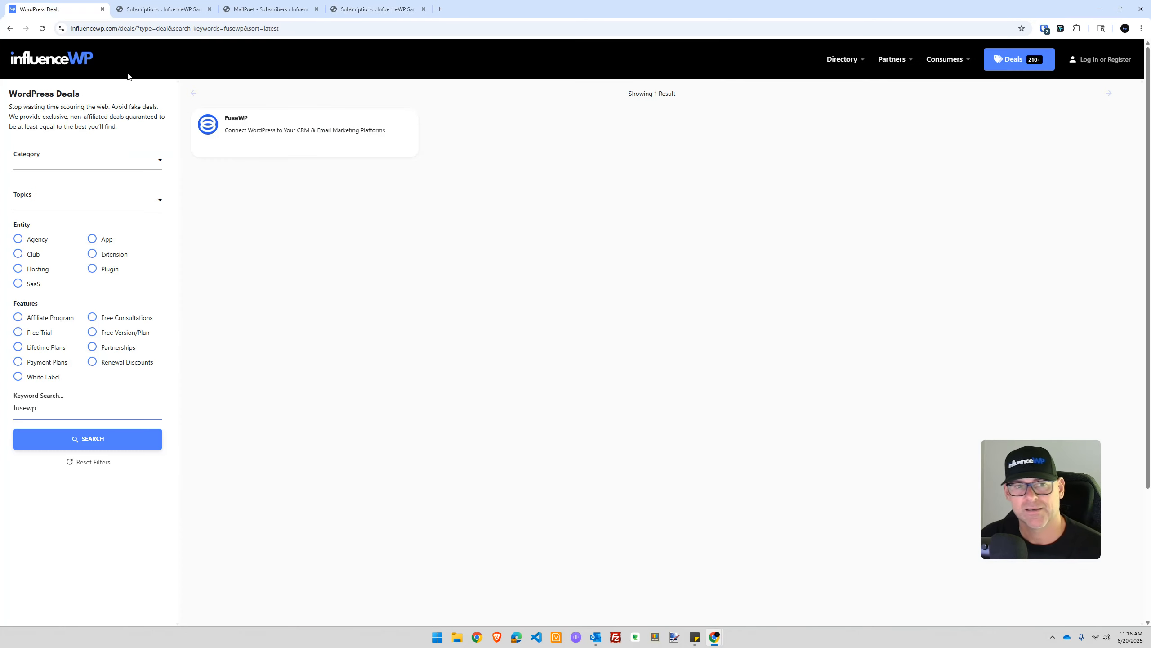
pyautogui.press('ctrl')
pyautogui.press('ctrl')
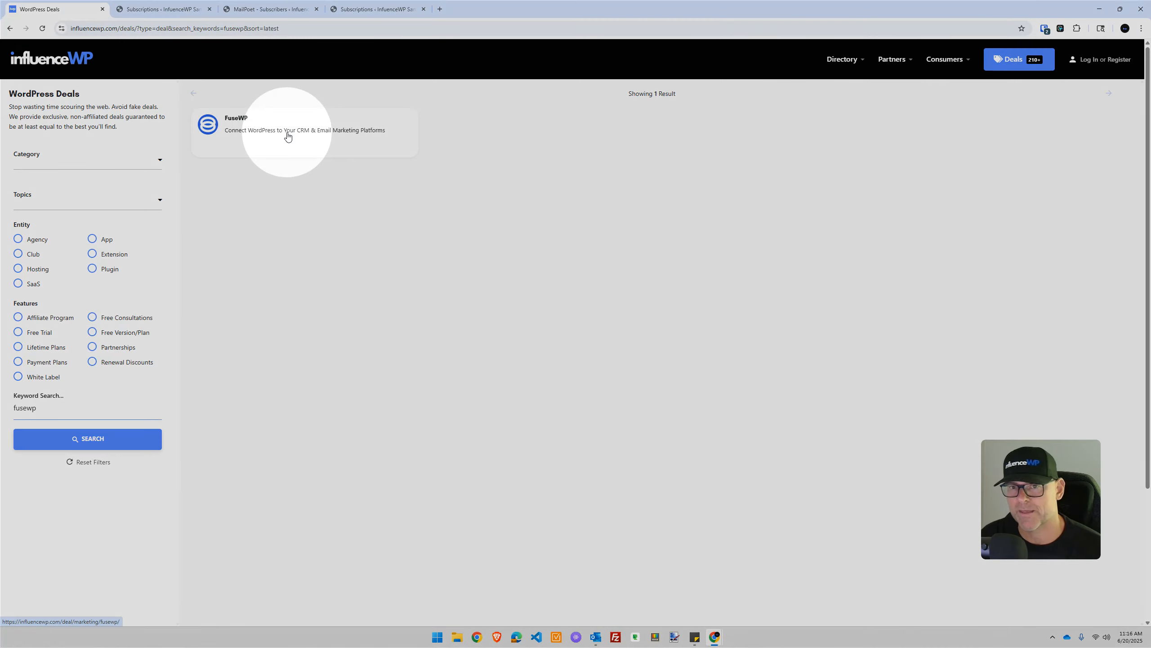